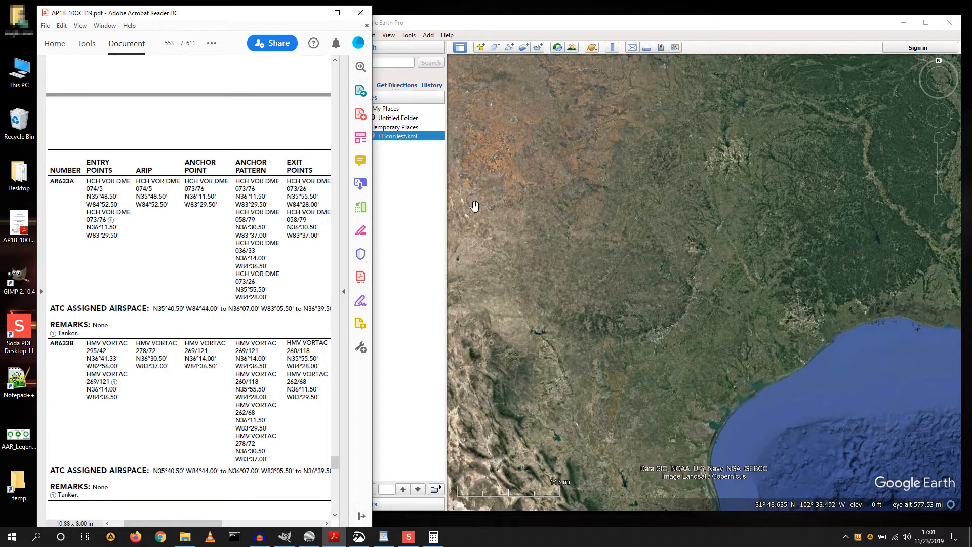
Step: Create a new folder named AR633A under My Places in Google Earth Pro
{"action": "left_click", "coordinate": [422, 148]}
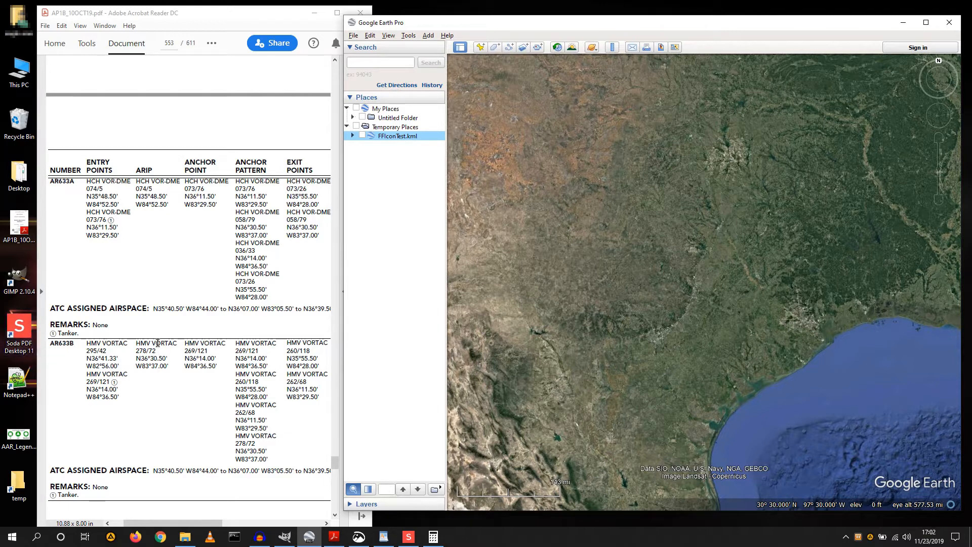
{"action": "left_click", "coordinate": [16, 388]}
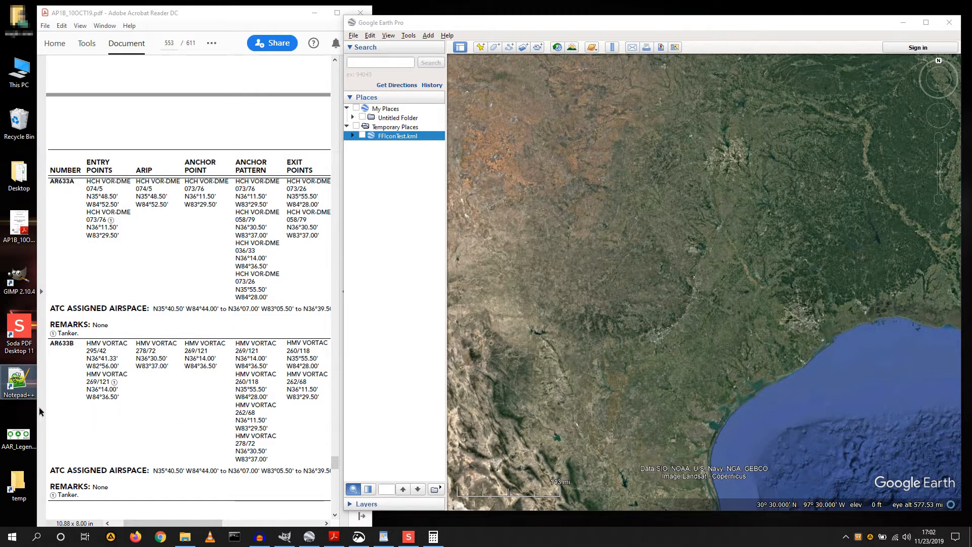
{"action": "left_click", "coordinate": [404, 23]}
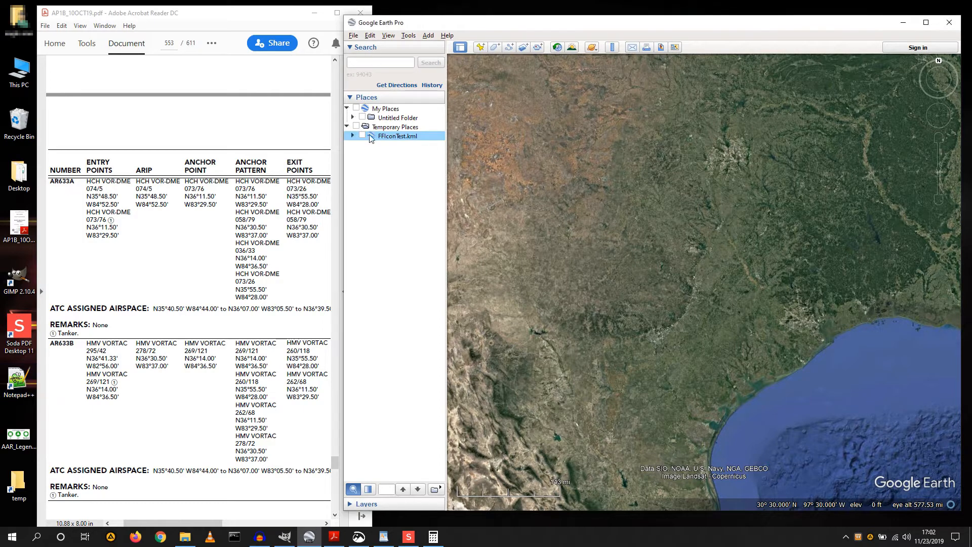
{"action": "right_click", "coordinate": [379, 109]}
{"action": "mouse_move", "coordinate": [400, 114]}
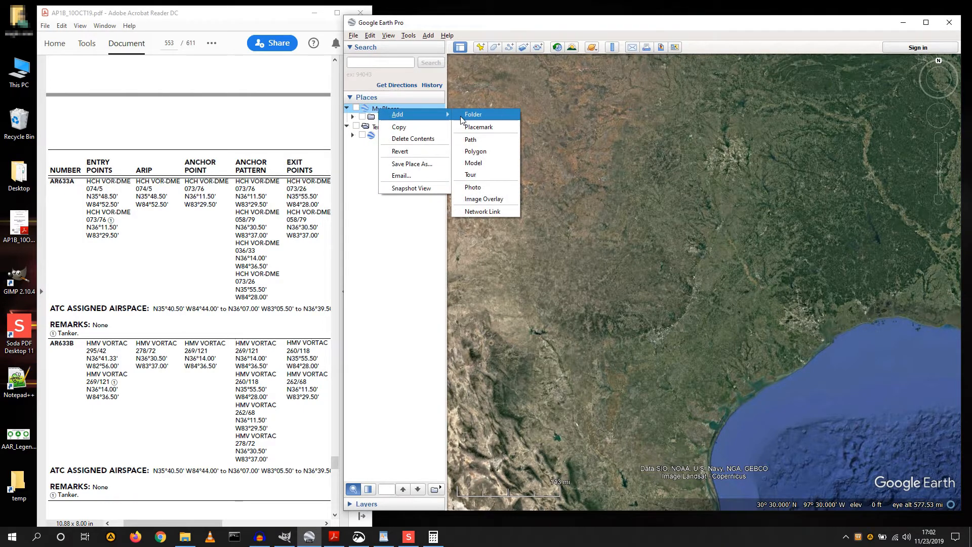
{"action": "left_click", "coordinate": [467, 114]}
{"action": "type", "text": "AR633A"}
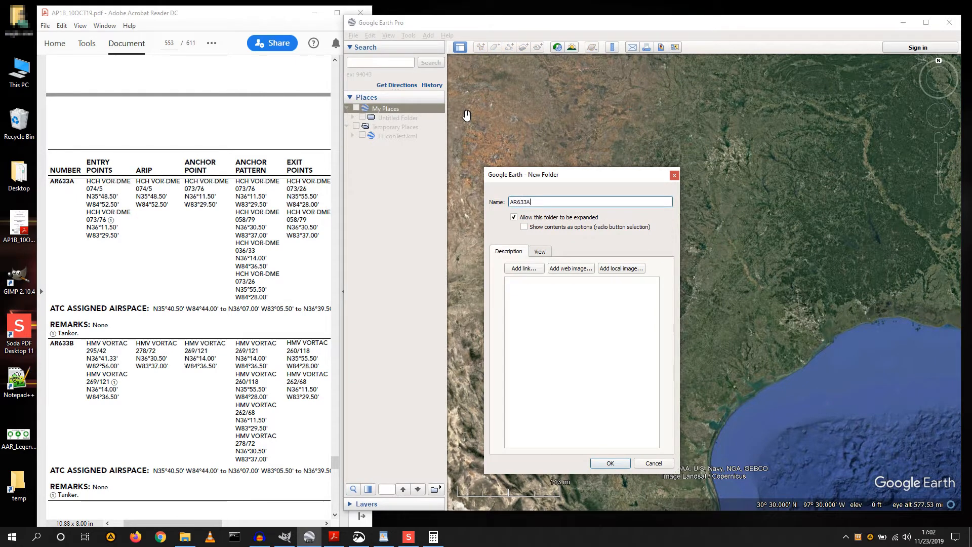
{"action": "key", "text": "Return"}
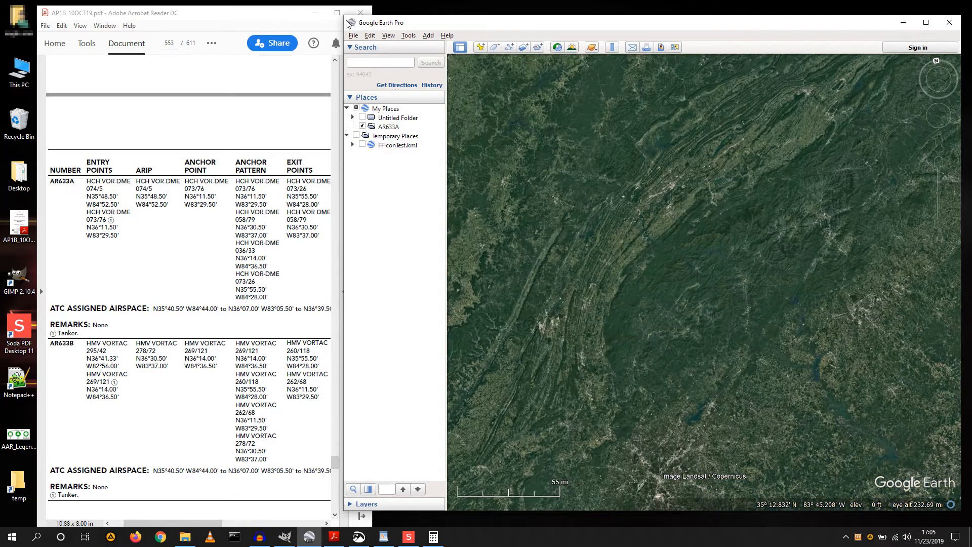
Step: Add a new placemark inside the AR633A folder and open its icon settings
{"action": "left_click", "coordinate": [387, 127]}
{"action": "right_click", "coordinate": [388, 130]}
{"action": "mouse_move", "coordinate": [405, 133]}
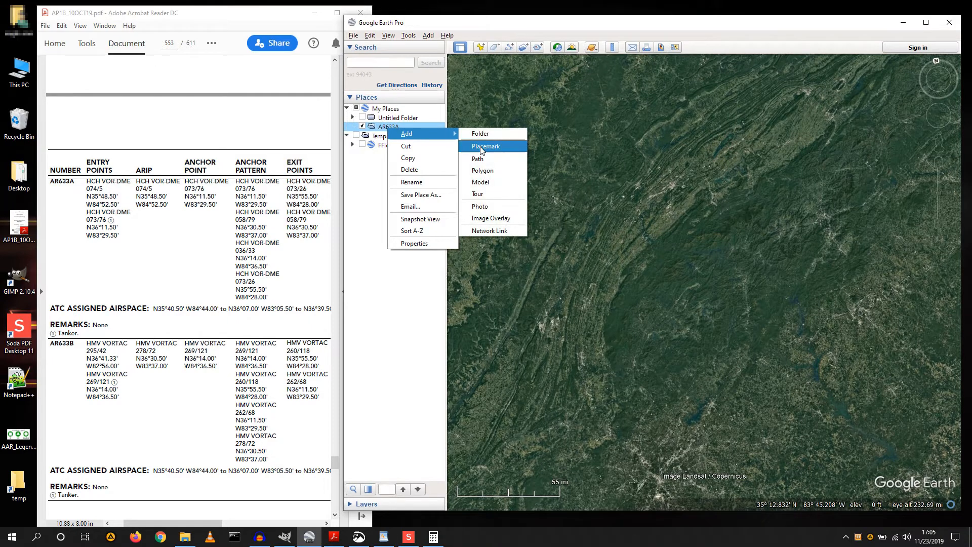
{"action": "left_click", "coordinate": [482, 148]}
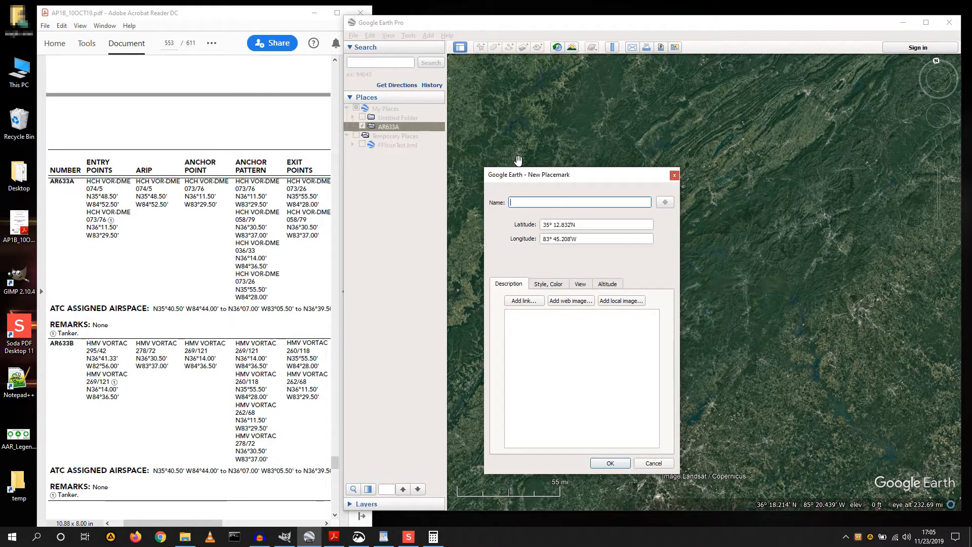
{"action": "left_click", "coordinate": [665, 202]}
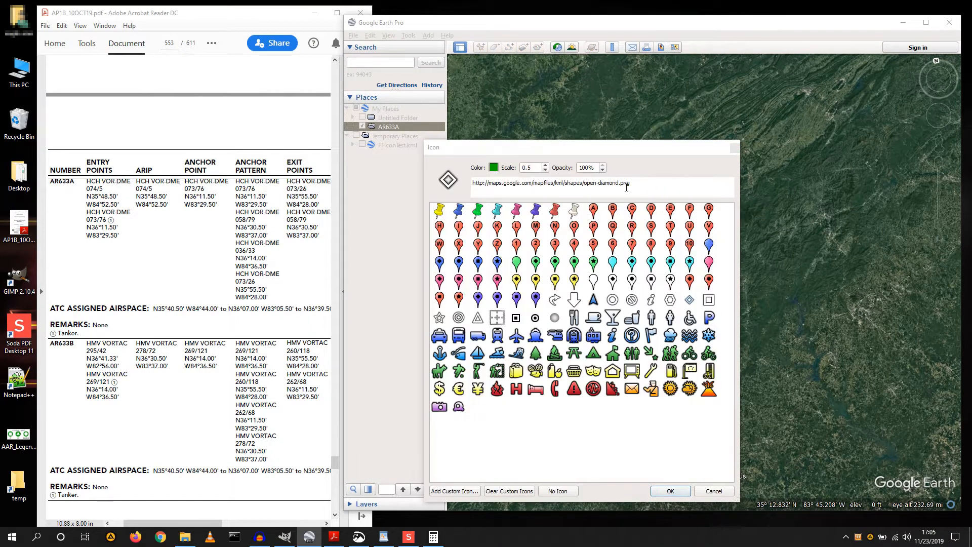
Step: Set the placemark's diamond icon to scale 0.8 with the green colour #00aa00
{"action": "left_click", "coordinate": [545, 166]}
{"action": "left_click", "coordinate": [545, 166]}
{"action": "left_click", "coordinate": [546, 165]}
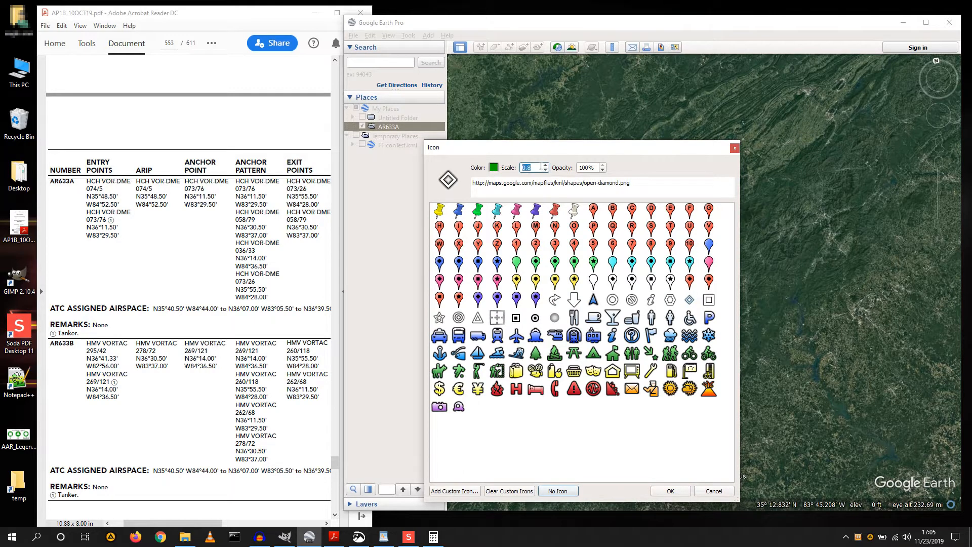
{"action": "left_click", "coordinate": [494, 167]}
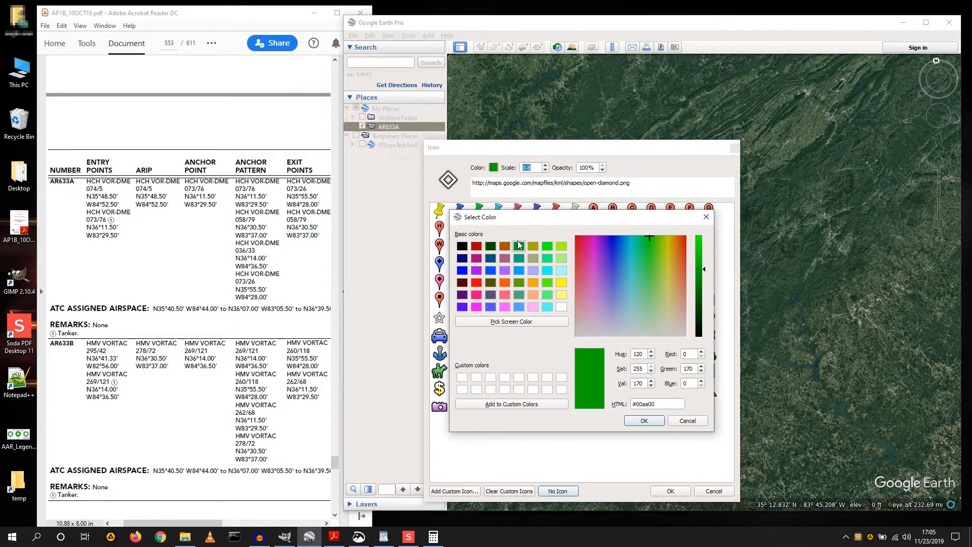
{"action": "left_click", "coordinate": [647, 421]}
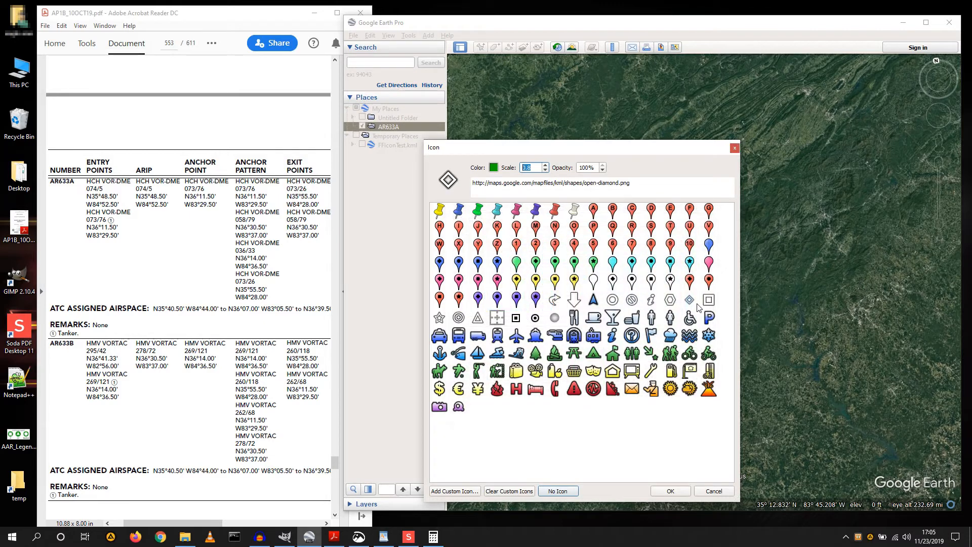
Step: Give the placemark the square icon, coloured green #00aa00 at scale 0.8
{"action": "left_click", "coordinate": [709, 300]}
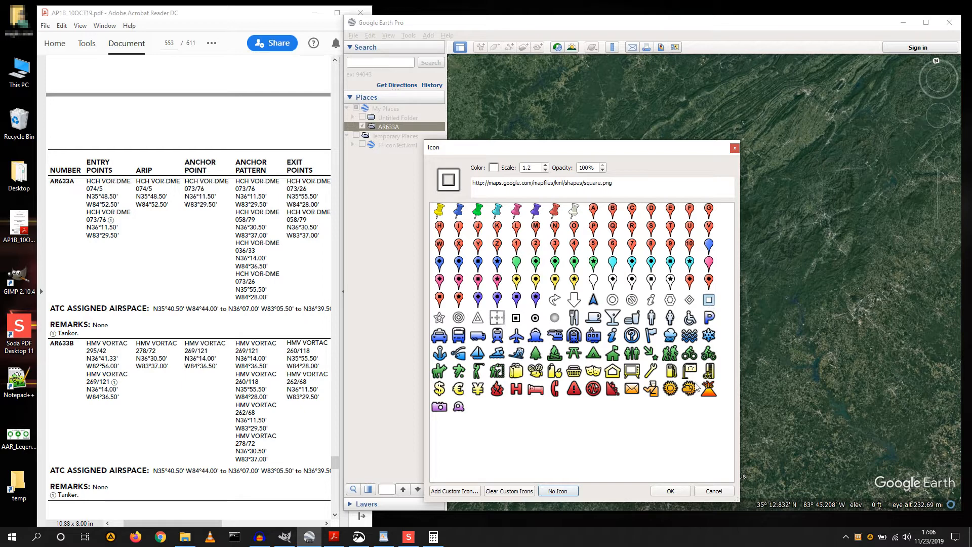
{"action": "left_click", "coordinate": [679, 495]}
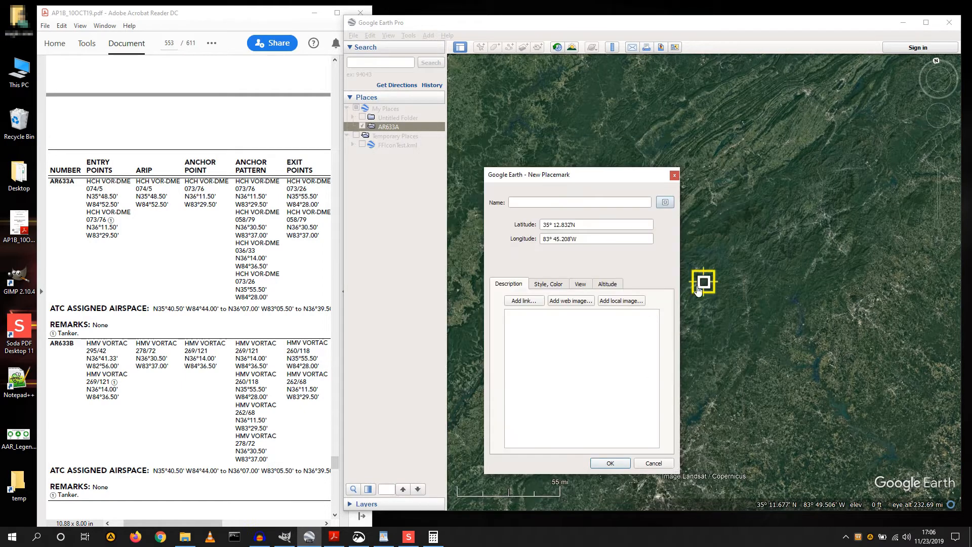
{"action": "left_click", "coordinate": [665, 202]}
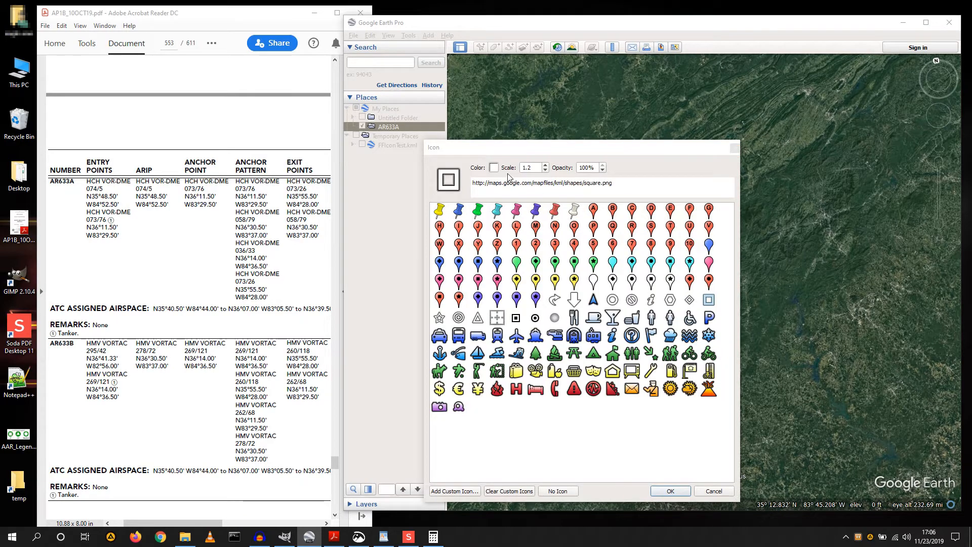
{"action": "left_click", "coordinate": [495, 168]}
{"action": "left_click", "coordinate": [519, 247]}
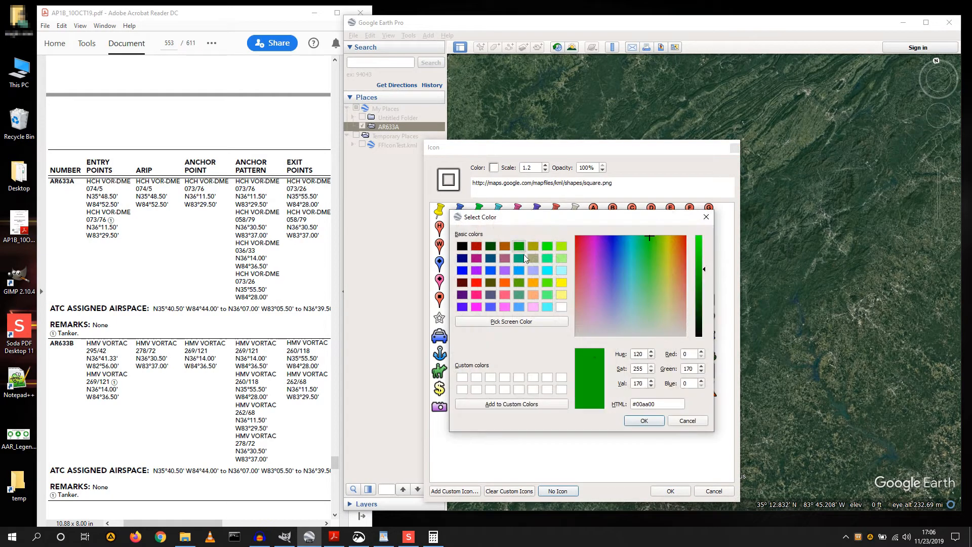
{"action": "left_click", "coordinate": [643, 420]}
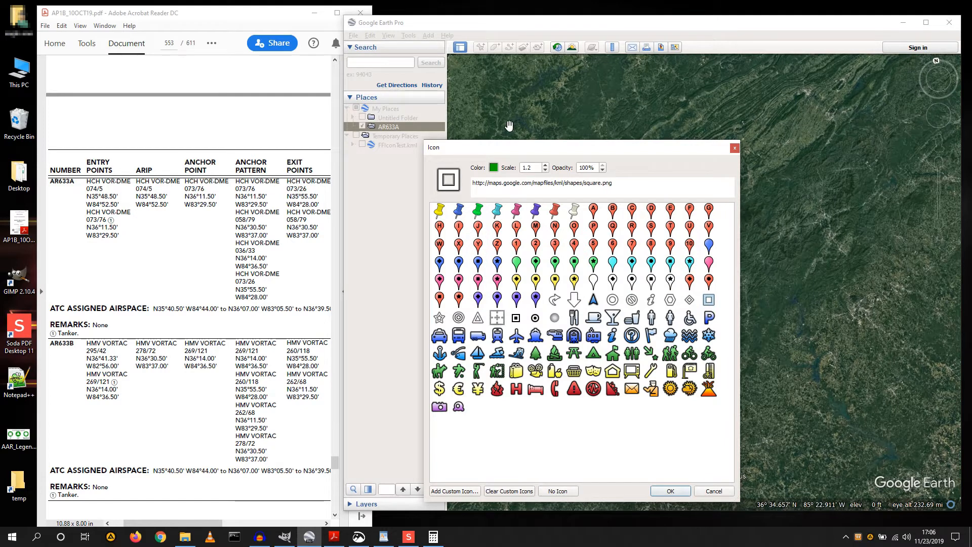
{"action": "left_click", "coordinate": [545, 171]}
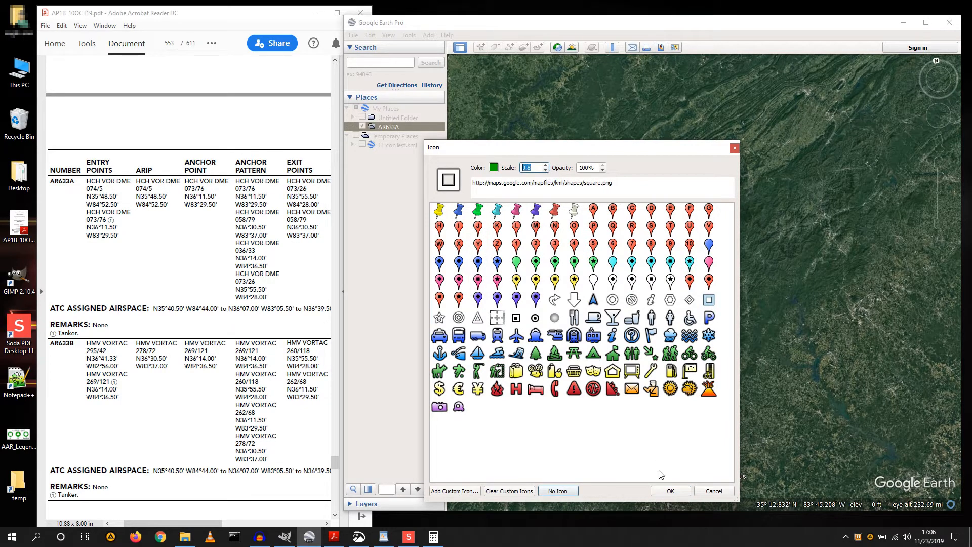
{"action": "left_click", "coordinate": [670, 491]}
Step: Position the placemark at latitude 35° 48.5 and longitude -84 52.5 and save it
{"action": "left_click_drag", "start_coordinate": [582, 223], "coordinate": [525, 229]}
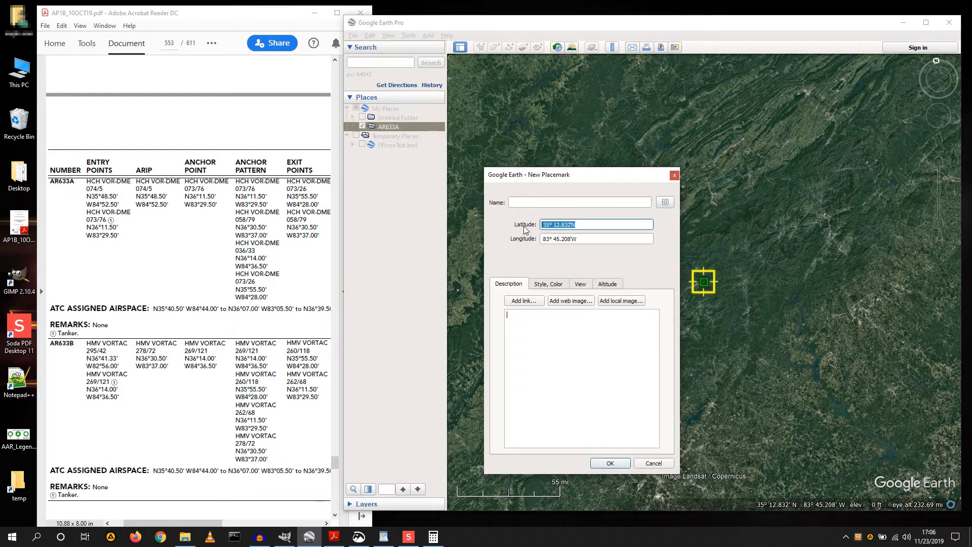
{"action": "type", "text": "35° "}
{"action": "type", "text": "48.5"}
{"action": "key", "text": "Tab"}
{"action": "type", "text": "-"}
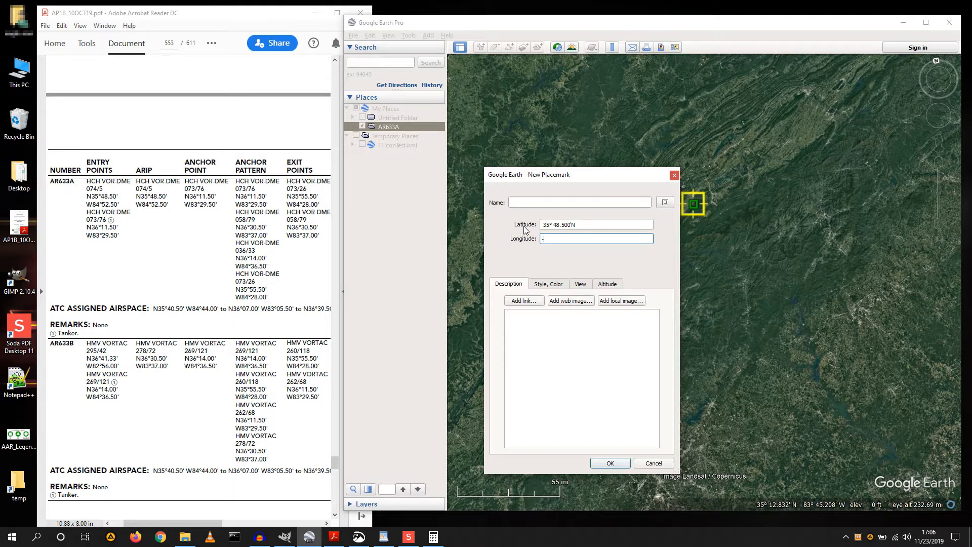
{"action": "type", "text": "84 52.5"}
{"action": "key", "text": "Tab"}
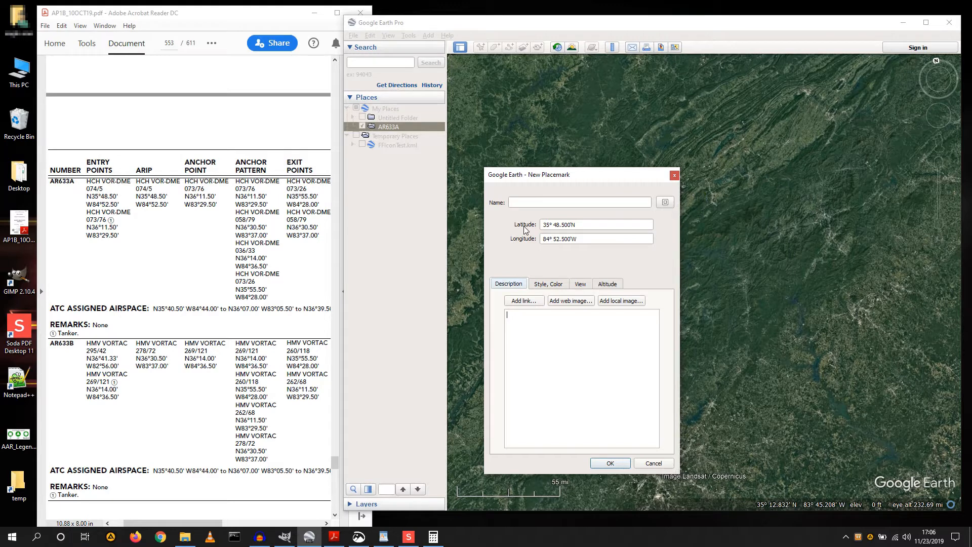
{"action": "left_click", "coordinate": [602, 464]}
Step: Add a second placemark to the AR633A folder and clear its name
{"action": "left_click_drag", "start_coordinate": [615, 317], "coordinate": [631, 336]}
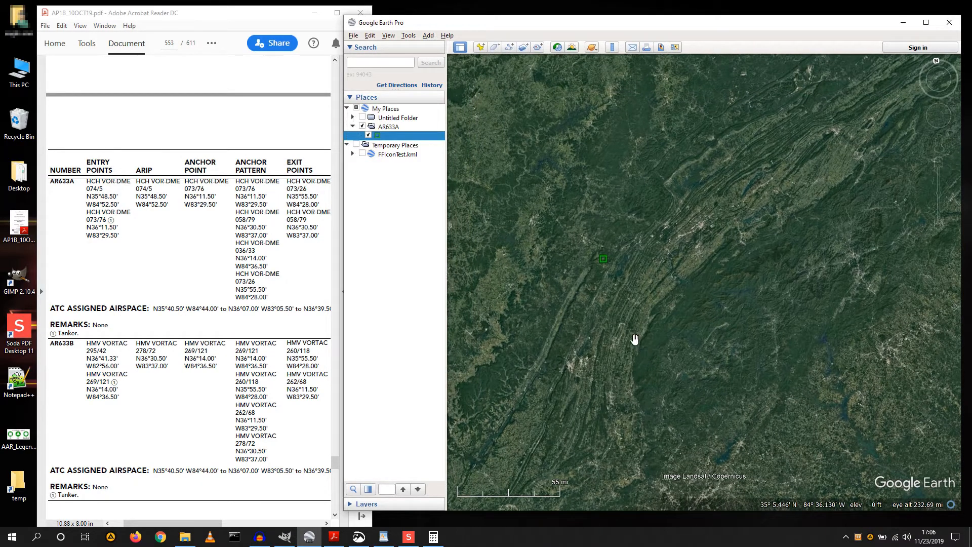
{"action": "right_click", "coordinate": [387, 135]}
{"action": "mouse_move", "coordinate": [405, 143]}
{"action": "left_click", "coordinate": [529, 153]}
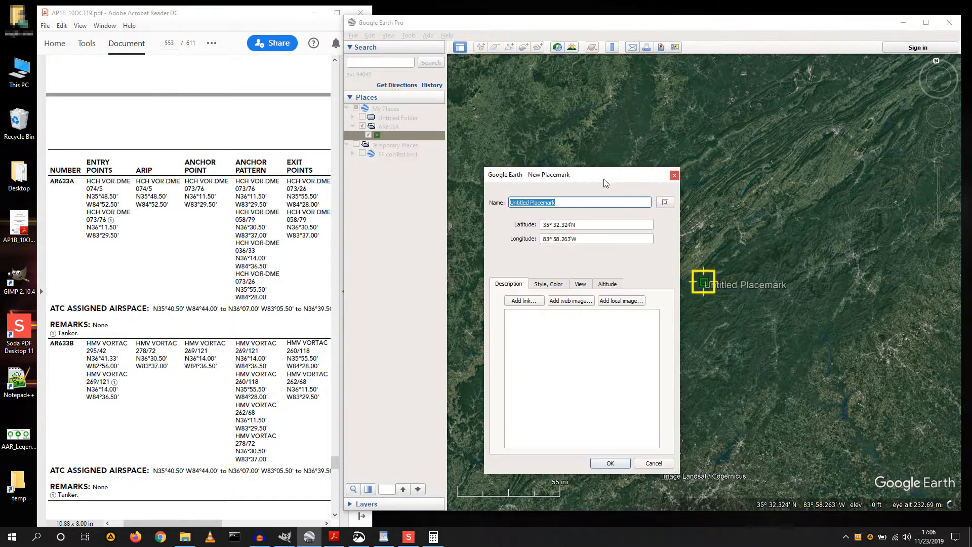
{"action": "key", "text": "BackSpace"}
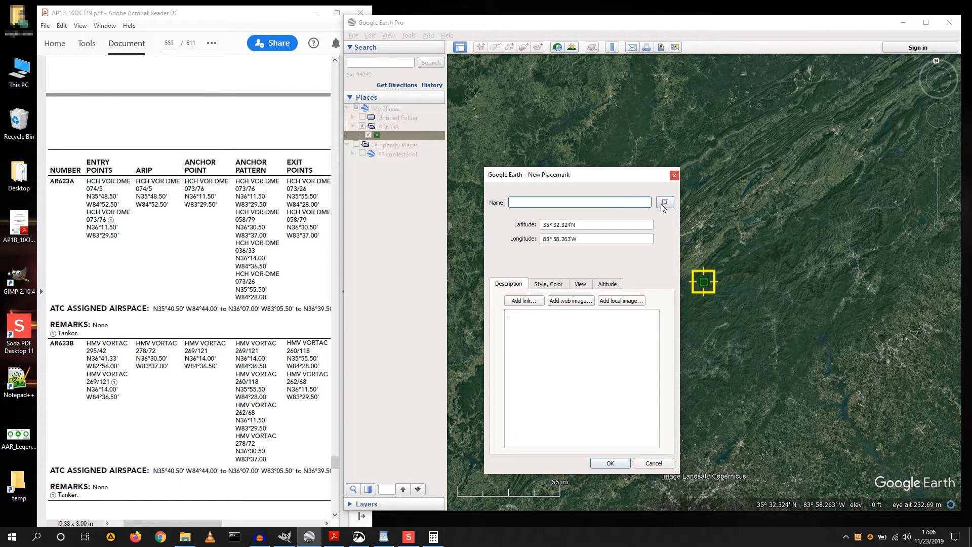
Step: Give the second placemark the triangle icon, coloured green #00aa00 at scale 0.8
{"action": "left_click", "coordinate": [661, 203]}
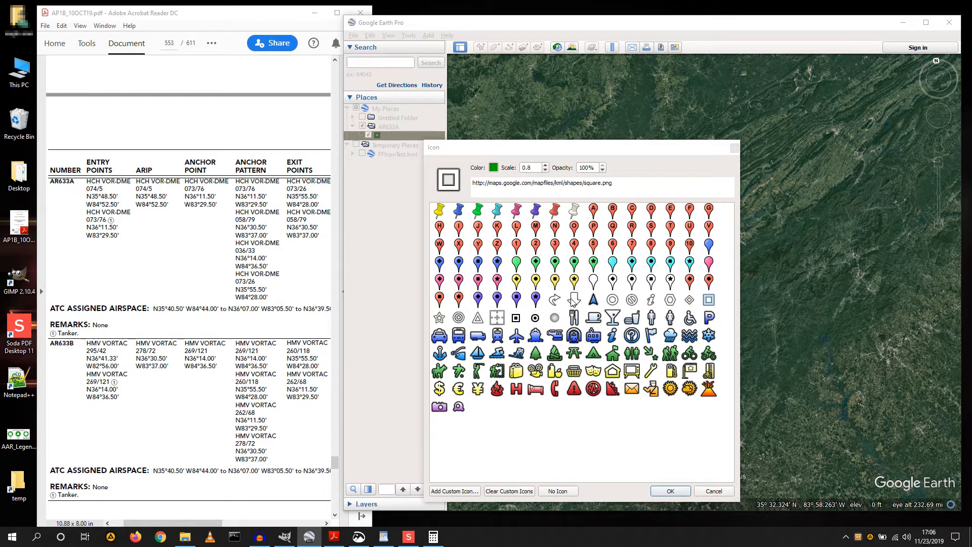
{"action": "left_click", "coordinate": [478, 318]}
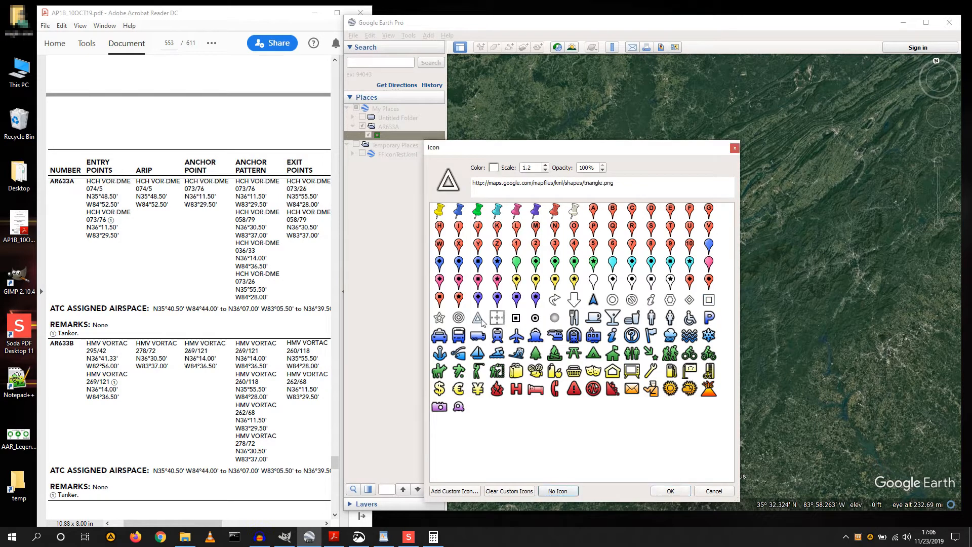
{"action": "left_click", "coordinate": [546, 170]}
{"action": "left_click", "coordinate": [545, 171]}
{"action": "left_click", "coordinate": [493, 167]}
{"action": "left_click", "coordinate": [521, 246]}
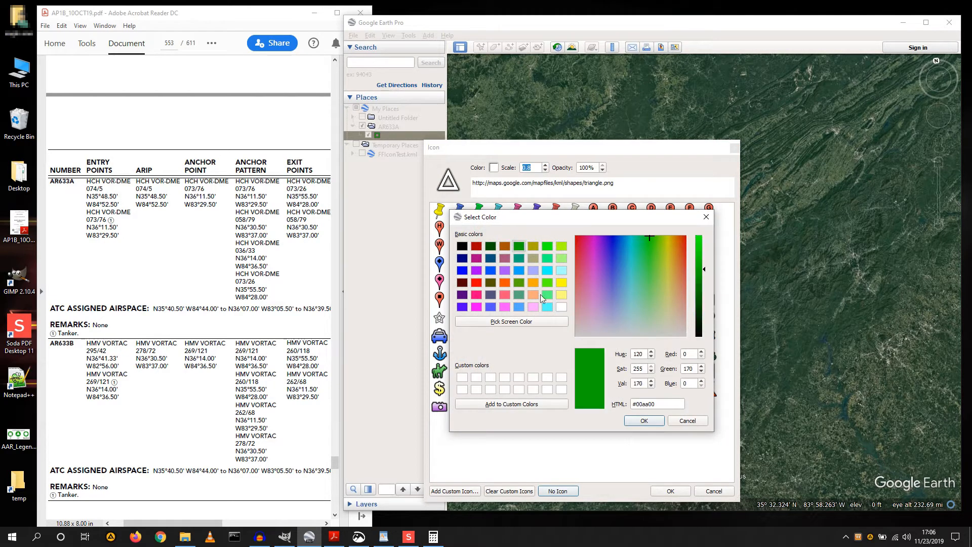
{"action": "left_click", "coordinate": [643, 421]}
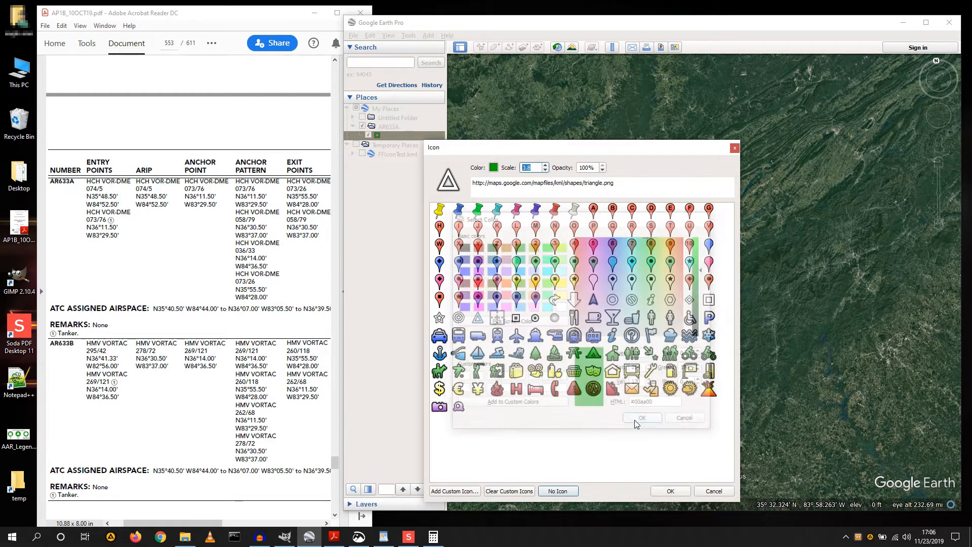
{"action": "left_click", "coordinate": [670, 491]}
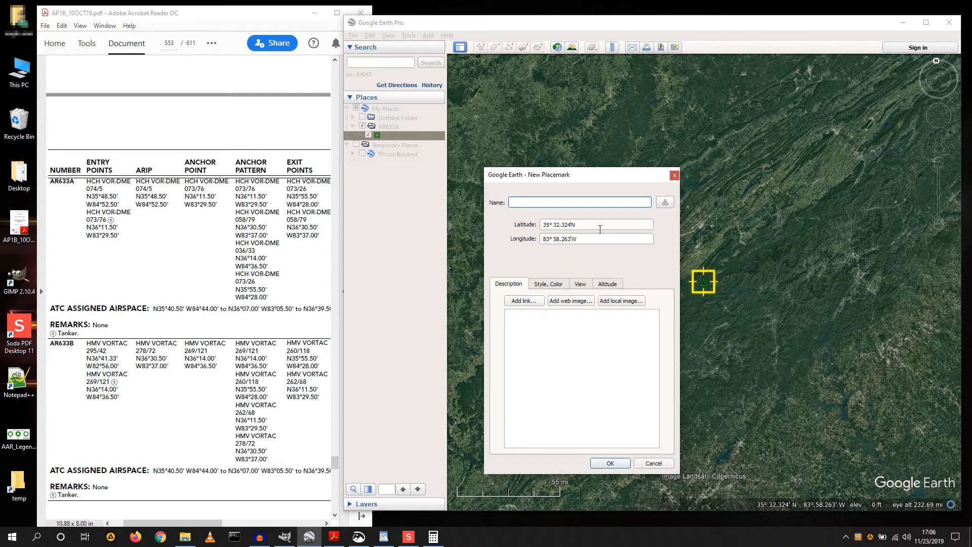
Step: Set the triangle placemark's latitude to 36° 11.5
{"action": "key", "text": "Tab"}
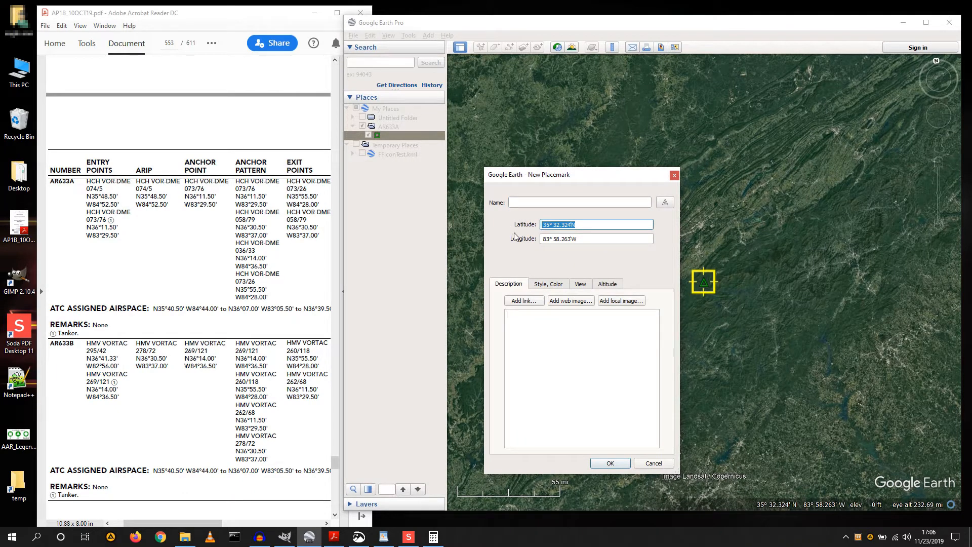
{"action": "type", "text": "36° 11.5"}
{"action": "key", "text": "Tab"}
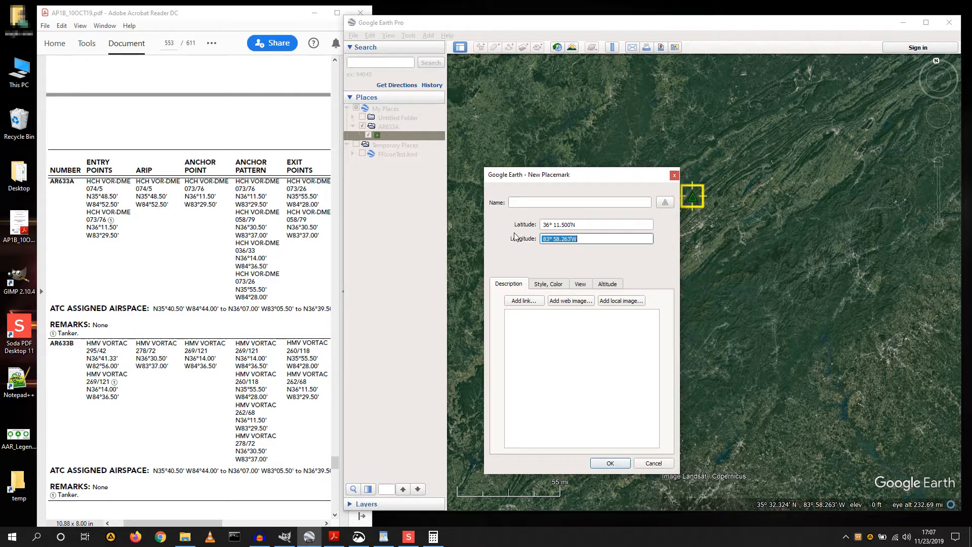
Step: Enter -83 45 25 as the triangle placemark's longitude
{"action": "type", "text": "83.651"}
{"action": "type", "text": "823"}
{"action": "key", "text": "Tab"}
{"action": "key", "text": "shift+Tab"}
{"action": "type", "text": "-"}
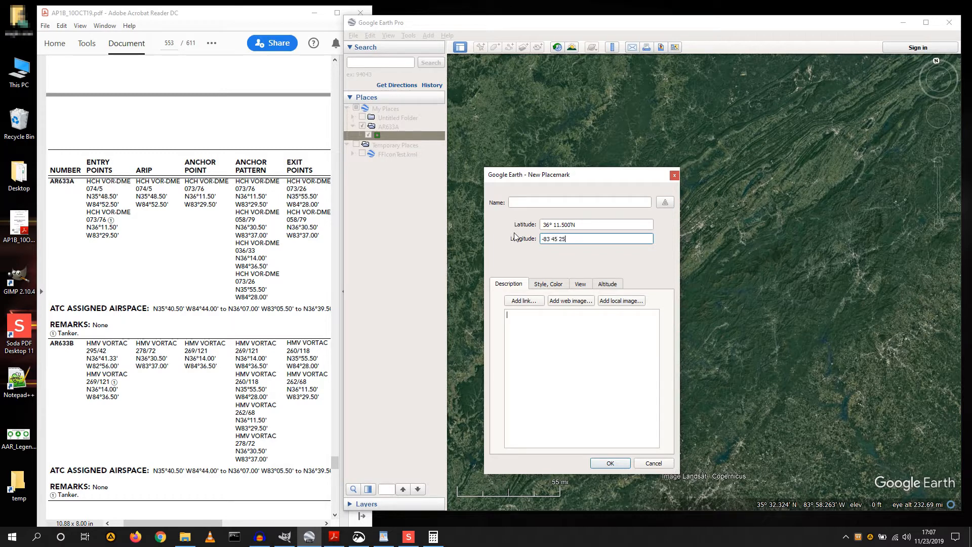
{"action": "key", "text": "Tab"}
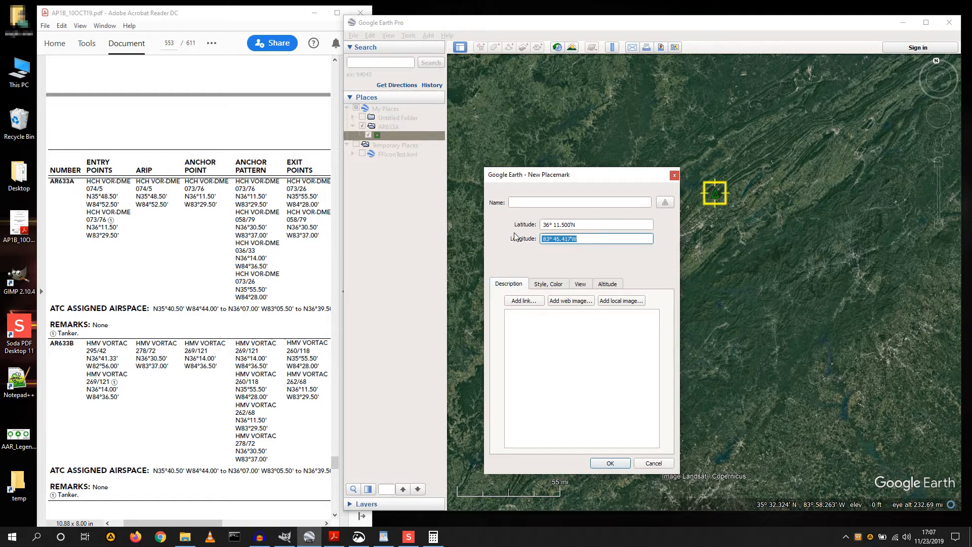
Step: Set the triangle placemark's longitude to -83 29.5
{"action": "type", "text": "-83 29."}
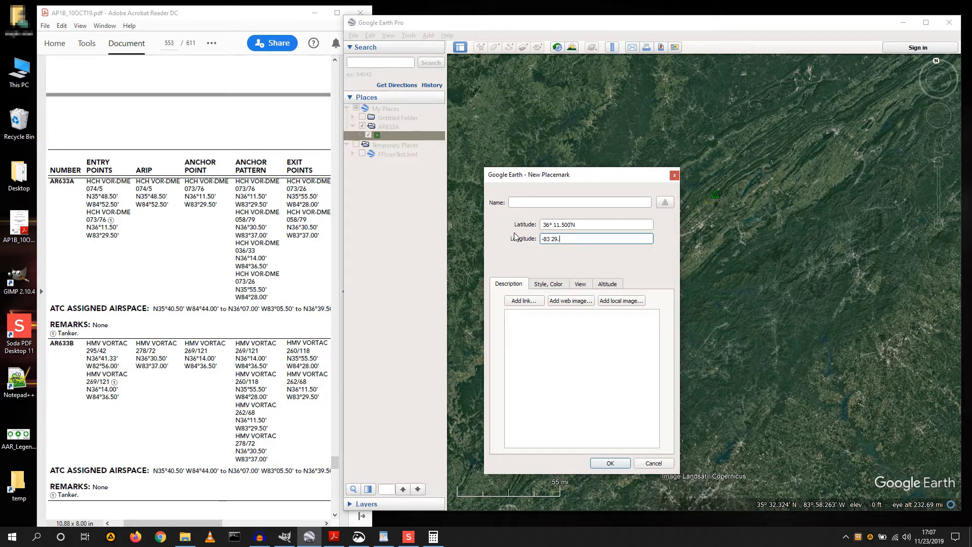
{"action": "type", "text": "5"}
{"action": "key", "text": "Tab"}
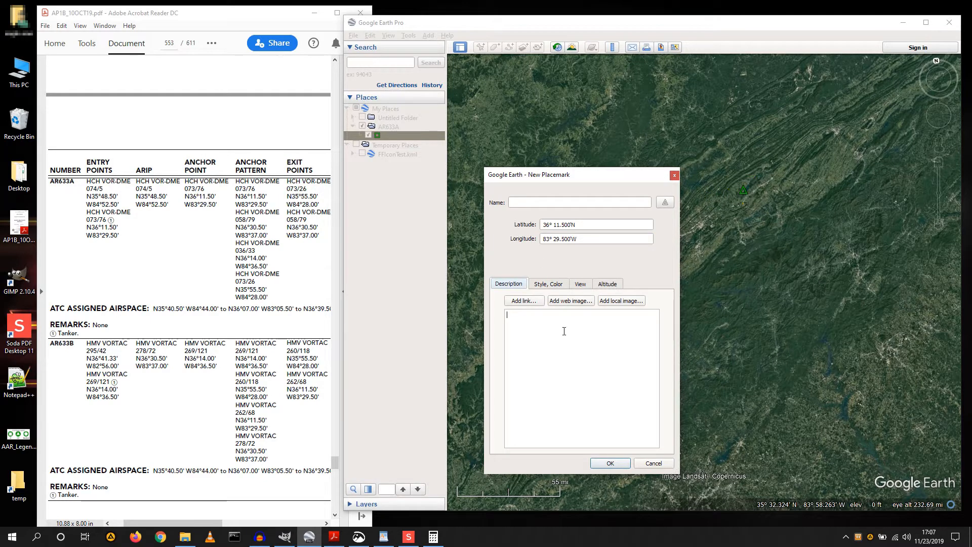
Step: Save the triangle placemark and add a third placemark with the open-diamond icon to the AR633A folder
{"action": "left_click", "coordinate": [603, 461]}
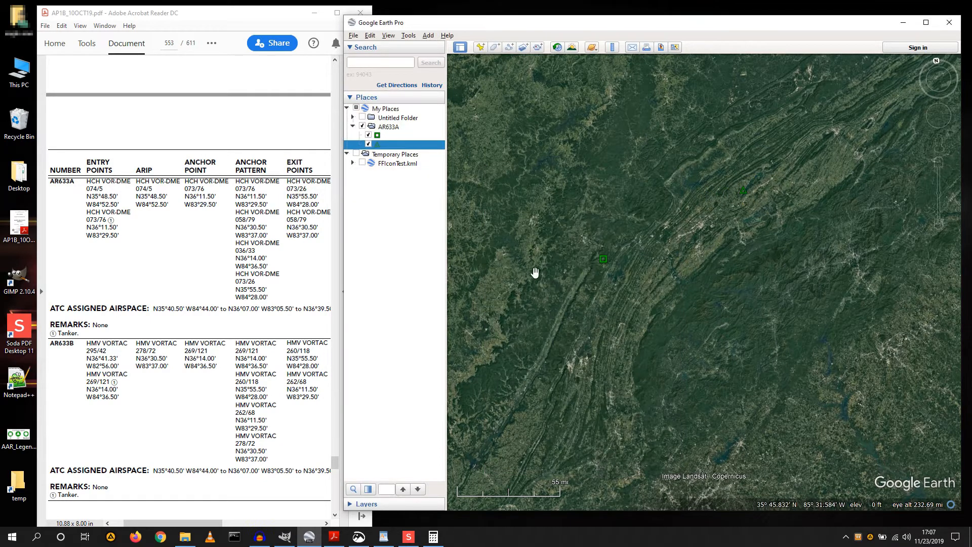
{"action": "right_click", "coordinate": [412, 144]}
{"action": "mouse_move", "coordinate": [451, 155]}
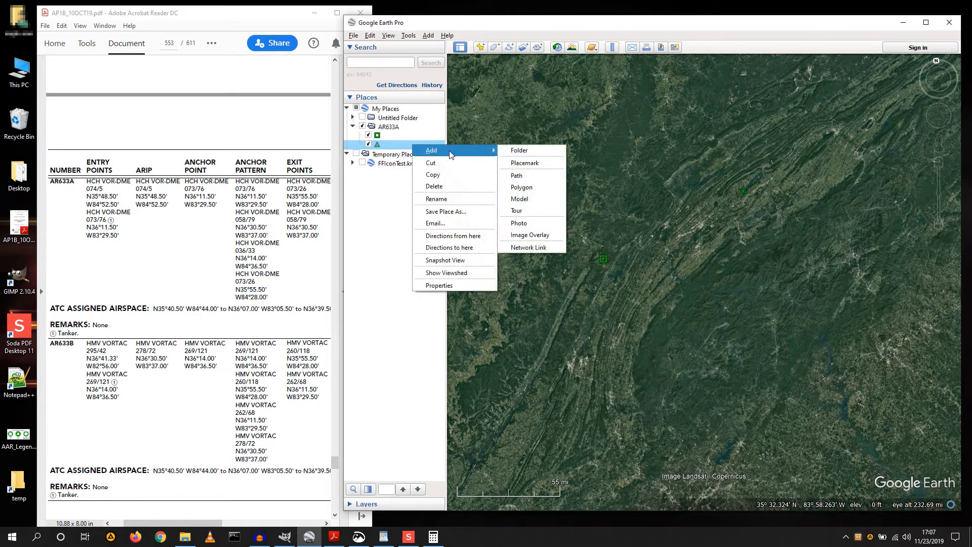
{"action": "left_click", "coordinate": [524, 163]}
{"action": "left_click", "coordinate": [656, 203]}
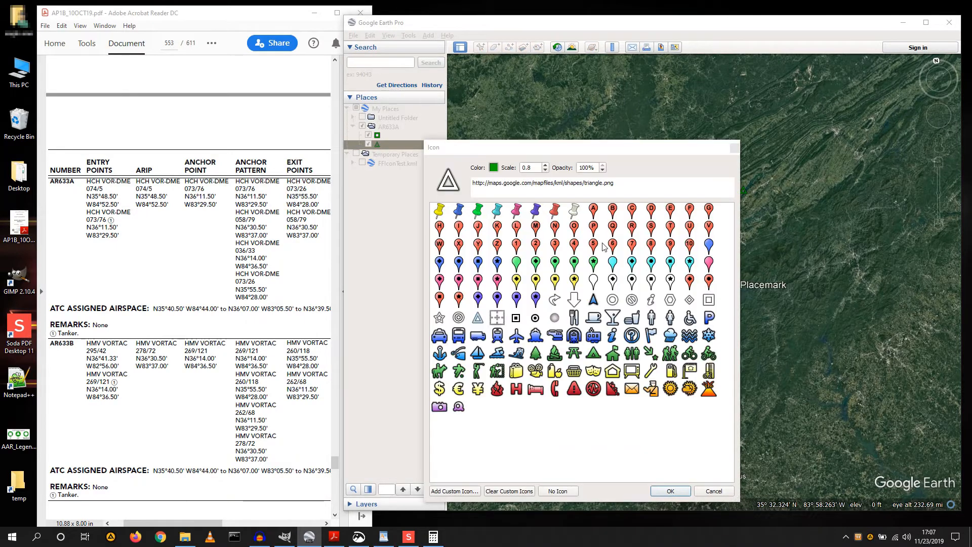
{"action": "left_click", "coordinate": [689, 300]}
Step: Set the diamond icon's scale to 0.5 and its colour to the same green as the other placemarks
{"action": "left_click", "coordinate": [545, 171]}
{"action": "left_click", "coordinate": [545, 171]}
{"action": "left_click", "coordinate": [546, 171]}
{"action": "left_click", "coordinate": [545, 170]}
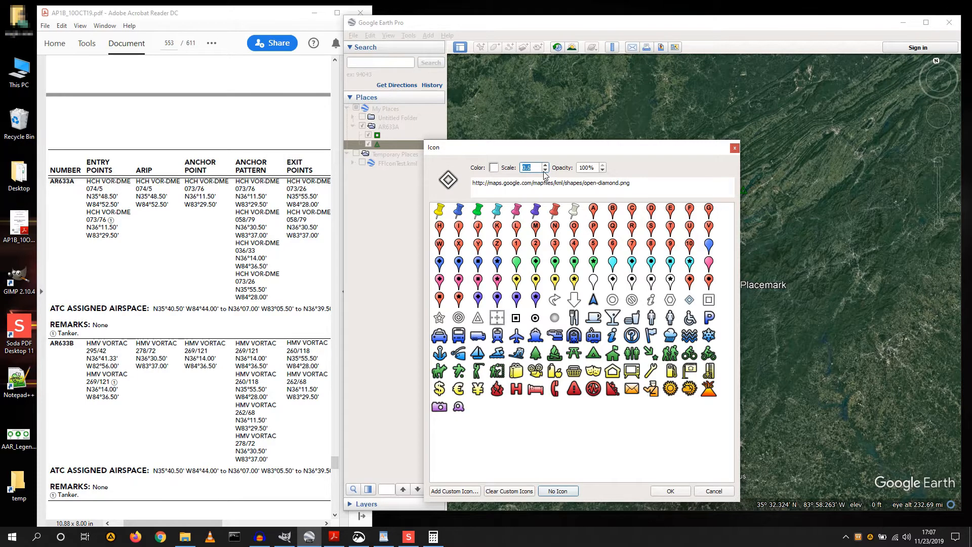
{"action": "left_click", "coordinate": [493, 168]}
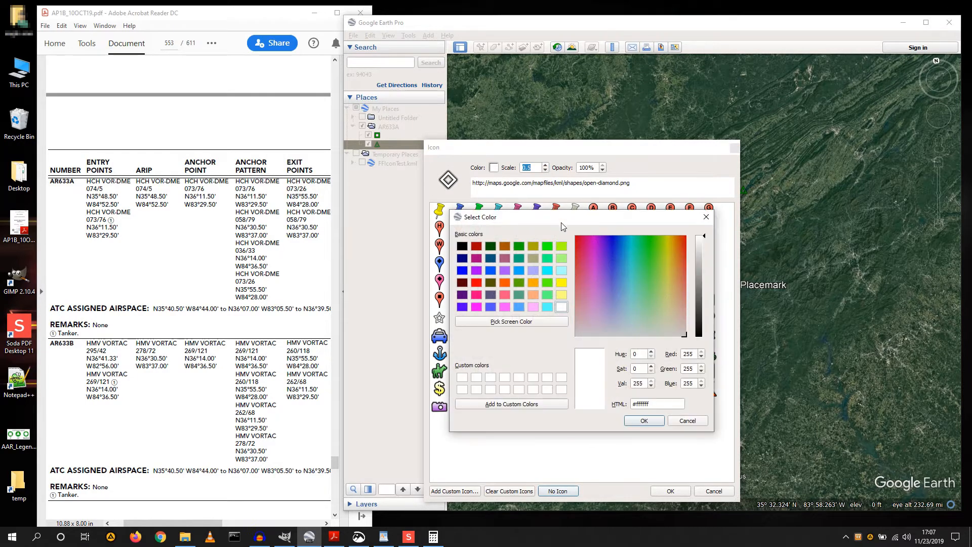
{"action": "left_click", "coordinate": [520, 247]}
{"action": "left_click", "coordinate": [646, 422]}
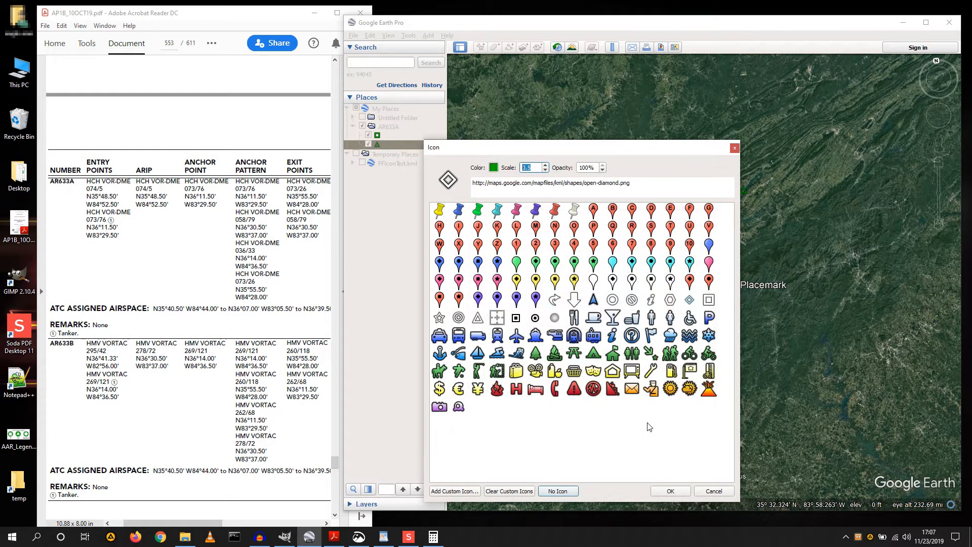
{"action": "left_click", "coordinate": [670, 491]}
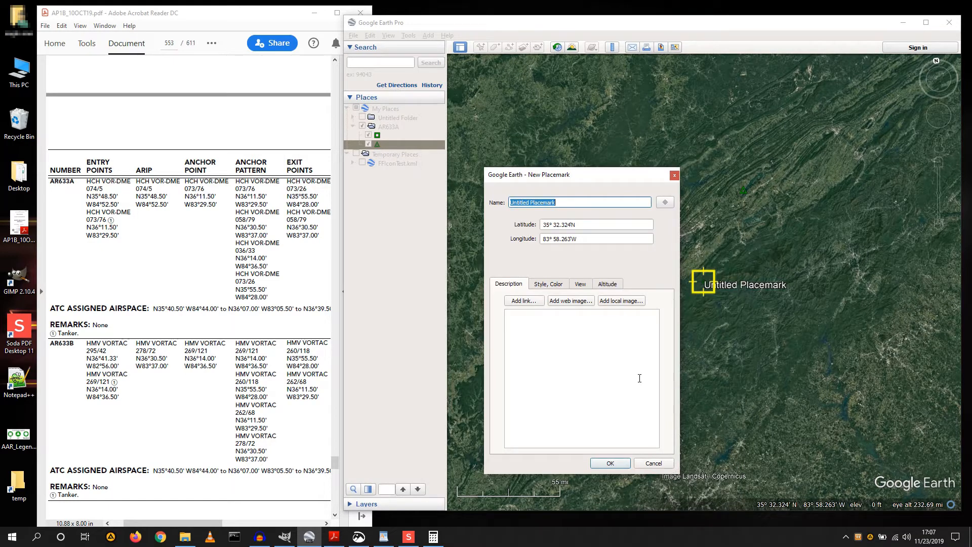
Step: Clear the diamond placemark's name, set its latitude to 36° 30.5 and longitude to -83 37, and save it
{"action": "key", "text": "BackSpace"}
{"action": "key", "text": "Tab"}
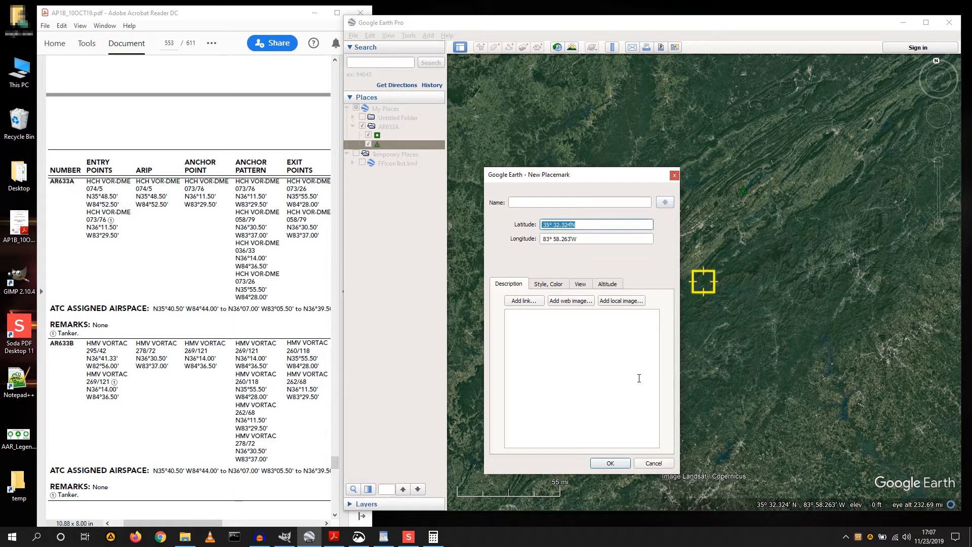
{"action": "type", "text": "36°"}
{"action": "type", "text": " 30.5"}
{"action": "key", "text": "Tab"}
{"action": "type", "text": "-"}
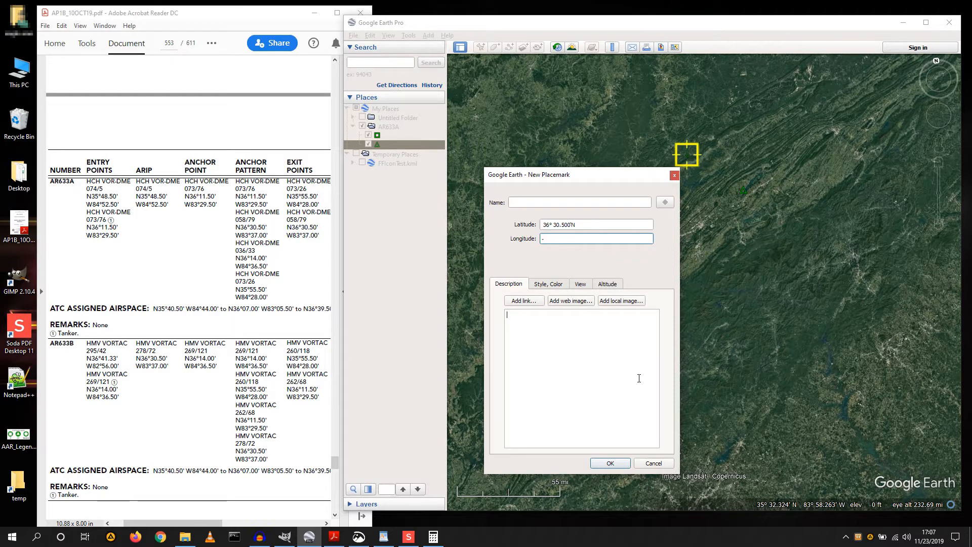
{"action": "type", "text": "83 37"}
{"action": "key", "text": "Tab"}
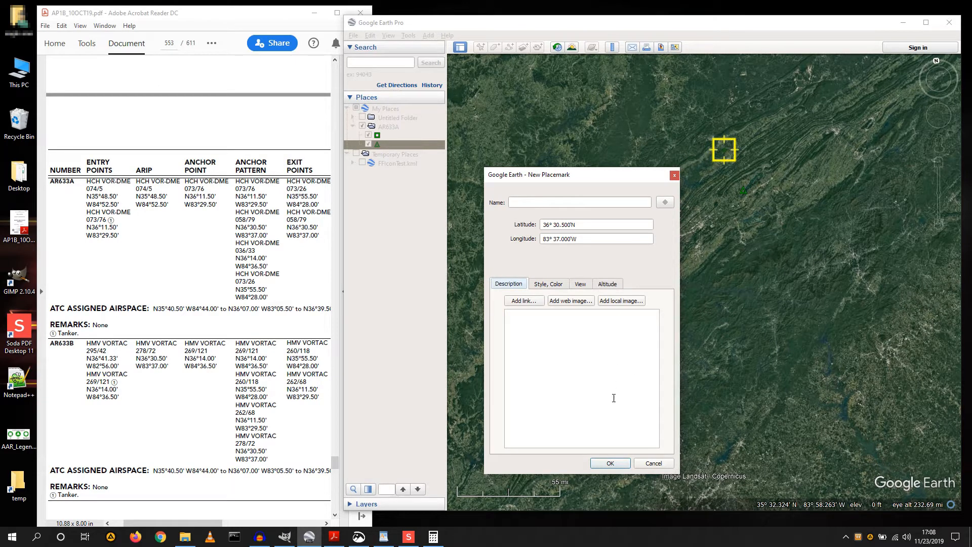
{"action": "left_click", "coordinate": [610, 462]}
Step: Add a fourth placemark with the same green diamond icon and a blank name
{"action": "right_click", "coordinate": [389, 153]}
{"action": "mouse_move", "coordinate": [406, 160]}
{"action": "left_click", "coordinate": [498, 171]}
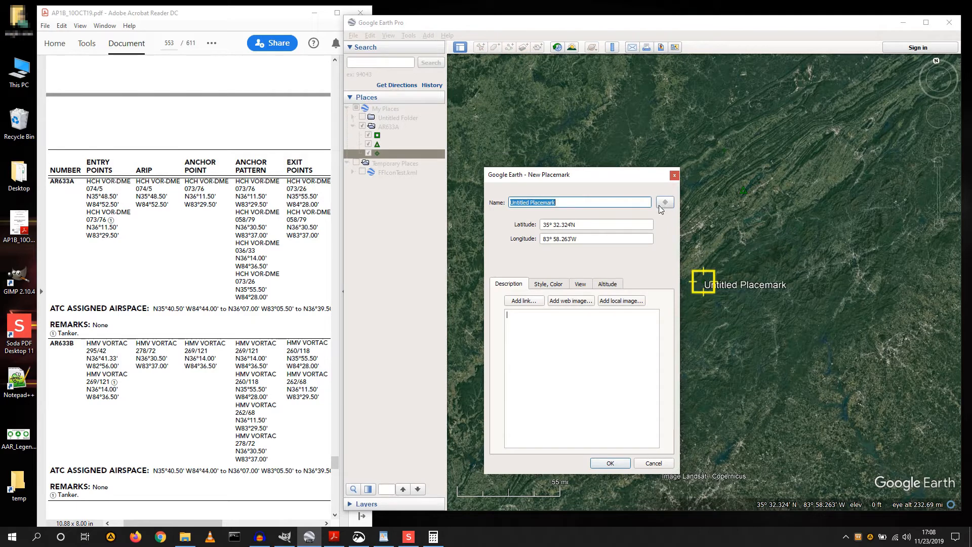
{"action": "key", "text": "BackSpace"}
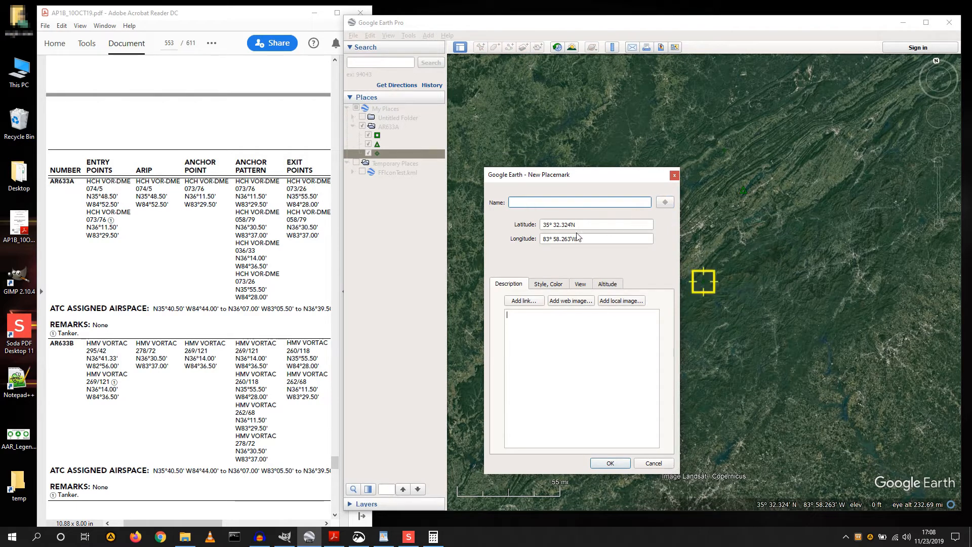
{"action": "key", "text": "Tab"}
{"action": "key", "text": "Tab"}
{"action": "key", "text": "shift+Tab"}
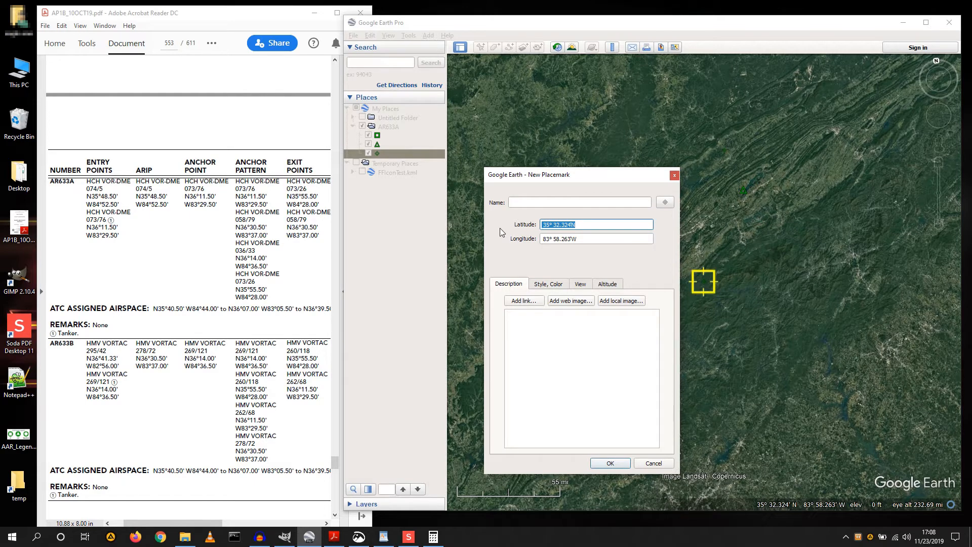
Step: Set the fourth placemark's latitude to 36 14 and longitude to -84 36.5, and save it
{"action": "type", "text": "36 14"}
{"action": "key", "text": "Tab"}
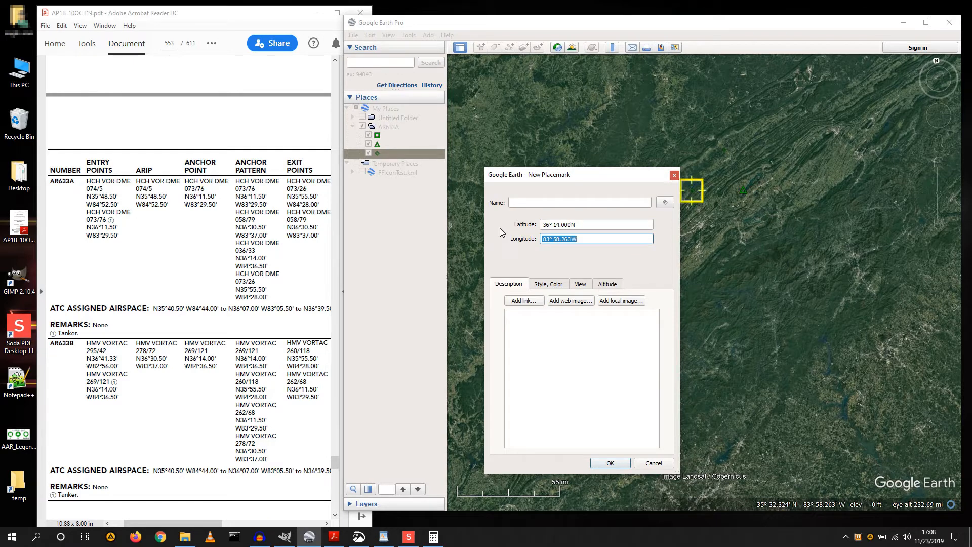
{"action": "type", "text": "-84 36.5"}
{"action": "key", "text": "Tab"}
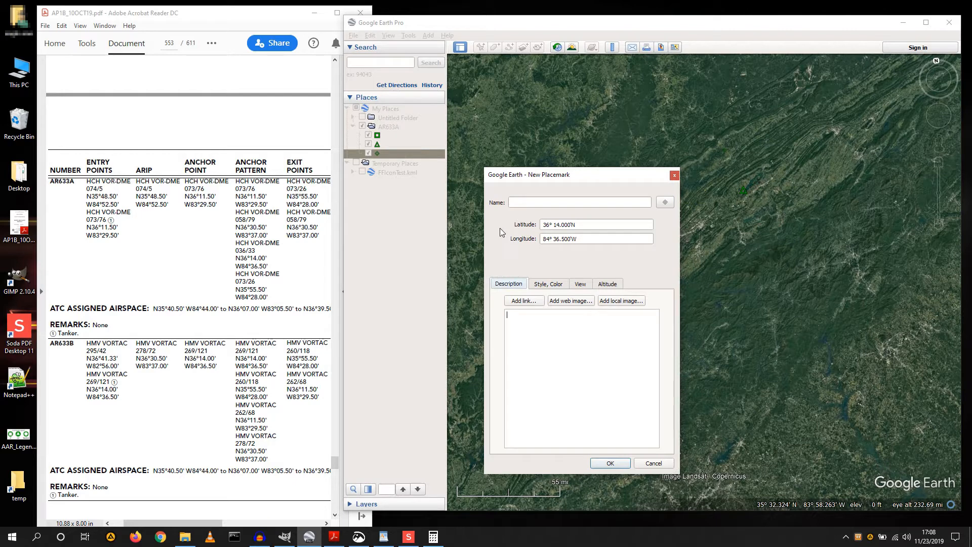
{"action": "left_click", "coordinate": [597, 463]}
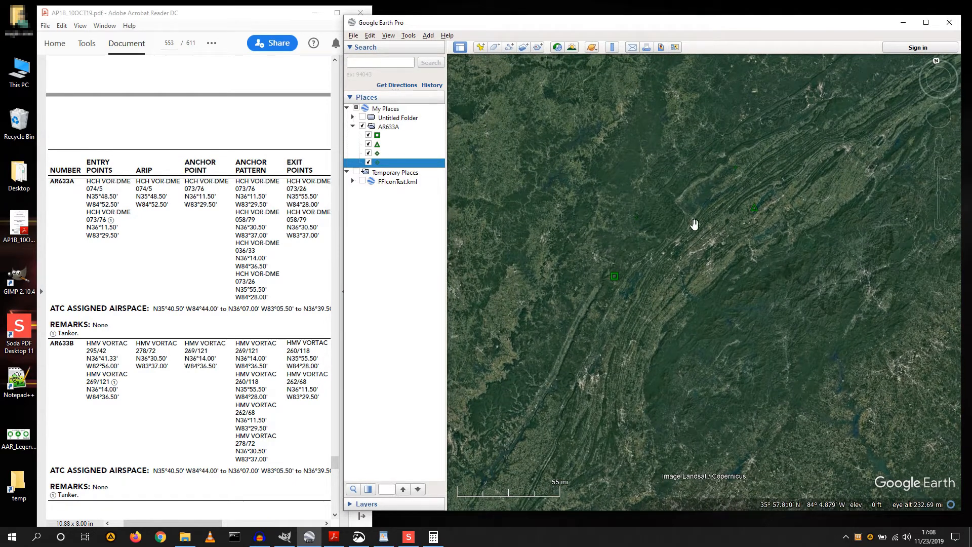
Step: Check the coordinates in the newest diamond placemark's properties, moving the dialog clear of the map
{"action": "right_click", "coordinate": [381, 166]}
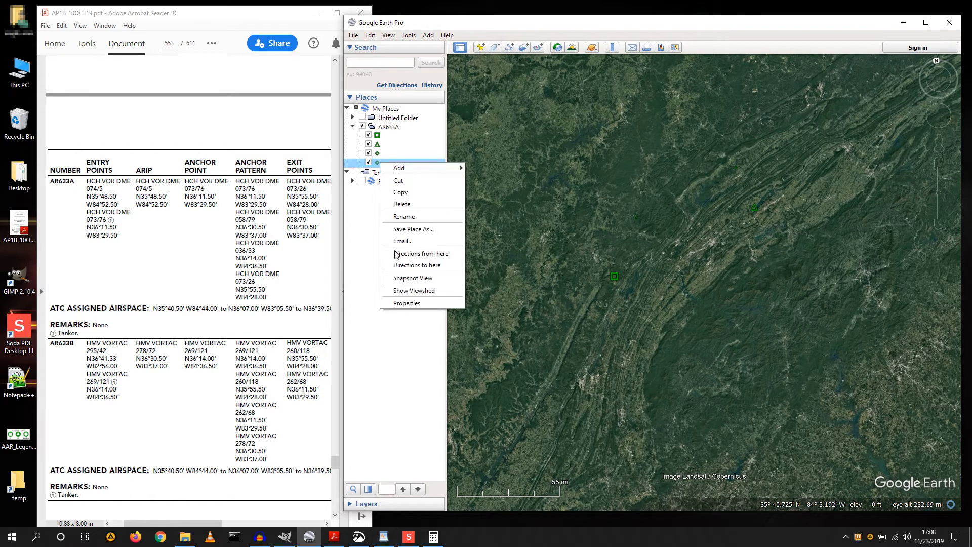
{"action": "left_click", "coordinate": [405, 303]}
{"action": "left_click_drag", "start_coordinate": [624, 183], "coordinate": [855, 241]}
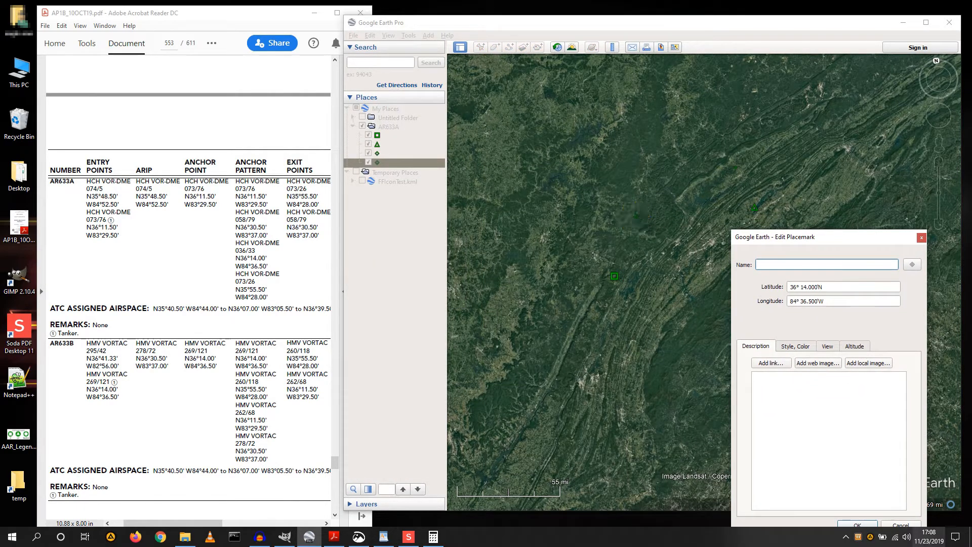
{"action": "left_click", "coordinate": [869, 526]}
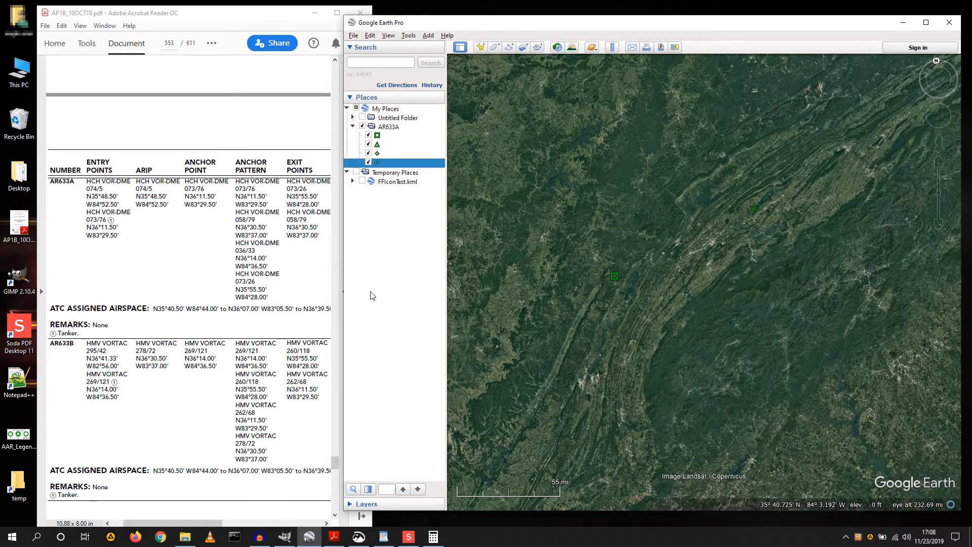
Step: Add a fifth placemark with the green diamond icon and a blank name to the AR633A folder
{"action": "right_click", "coordinate": [395, 162]}
{"action": "mouse_move", "coordinate": [402, 172]}
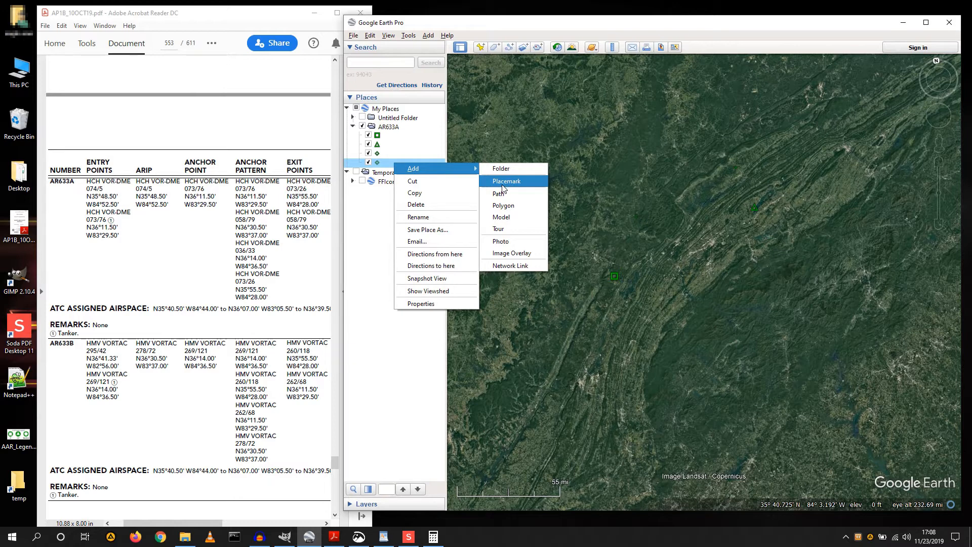
{"action": "left_click", "coordinate": [505, 183]}
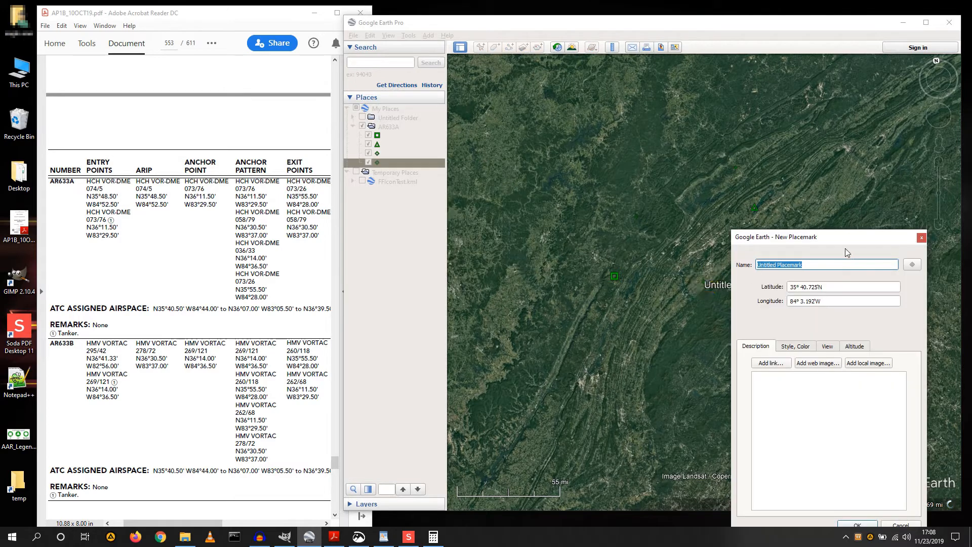
{"action": "key", "text": "BackSpace"}
{"action": "key", "text": "Tab"}
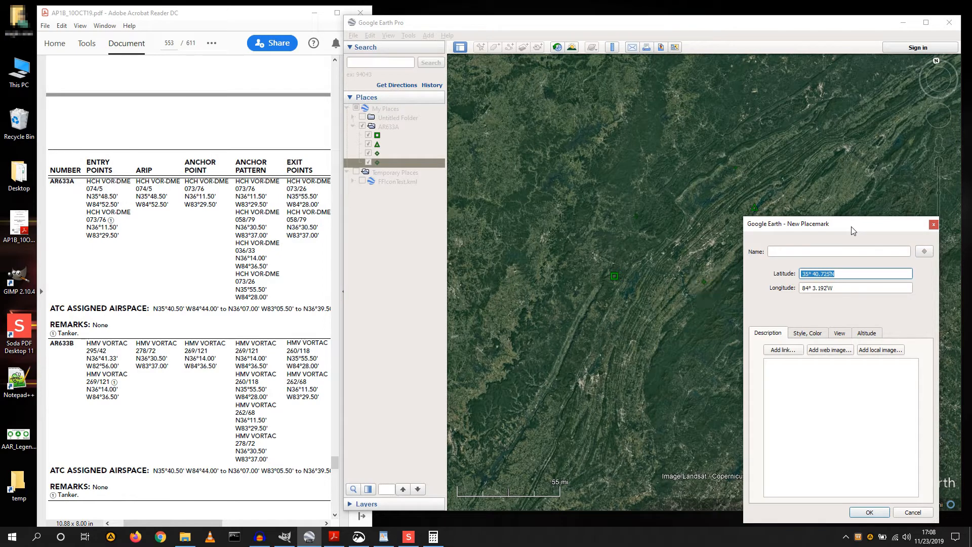
Step: Position the fifth placemark at latitude 35 55.5 and longitude -84 28, and save it
{"action": "type", "text": "35 55.5"}
{"action": "key", "text": "Tab"}
{"action": "type", "text": "-84"}
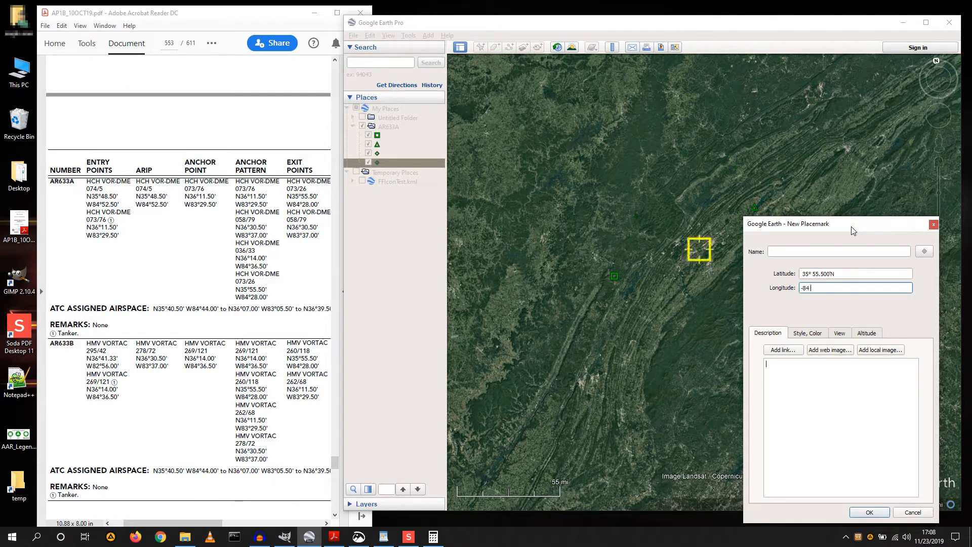
{"action": "type", "text": " 28"}
{"action": "key", "text": "Tab"}
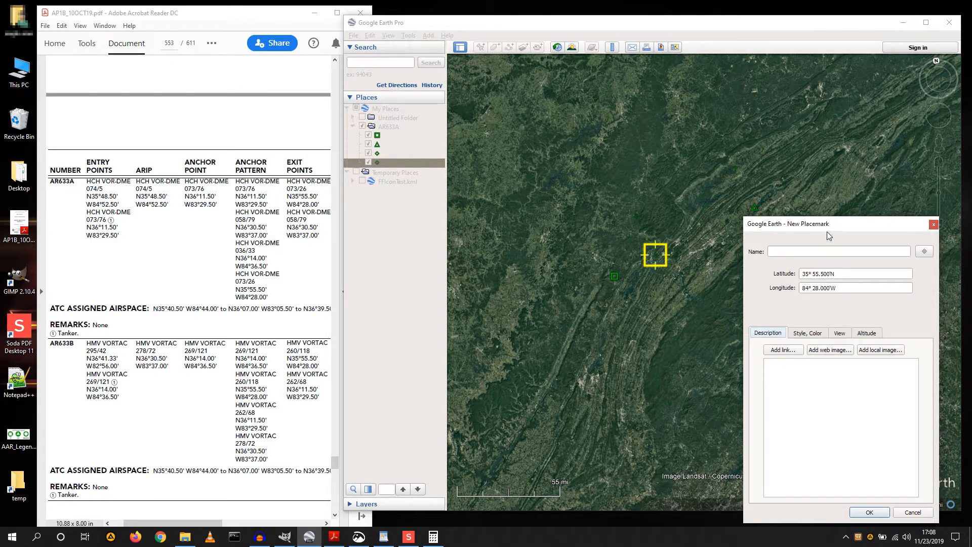
{"action": "left_click_drag", "start_coordinate": [825, 227], "coordinate": [828, 197]}
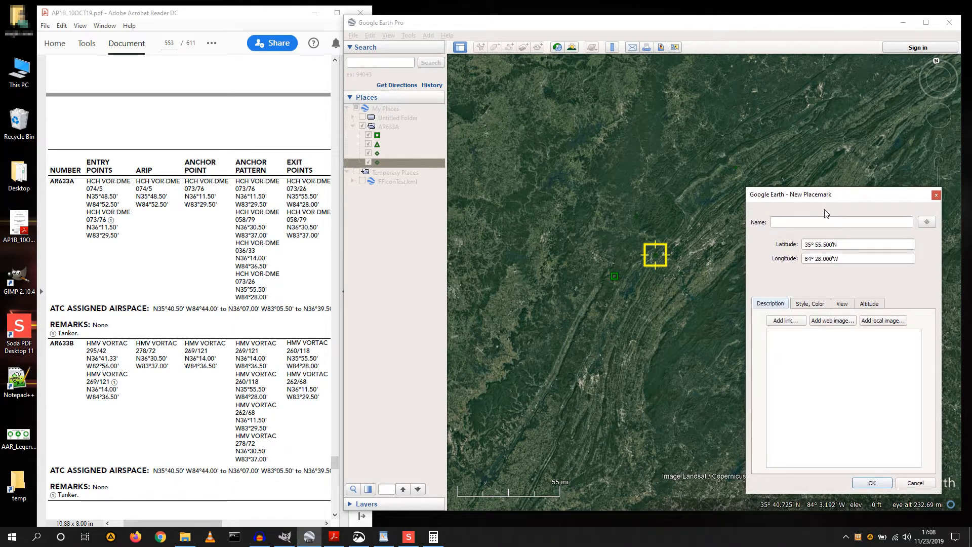
{"action": "left_click", "coordinate": [871, 483]}
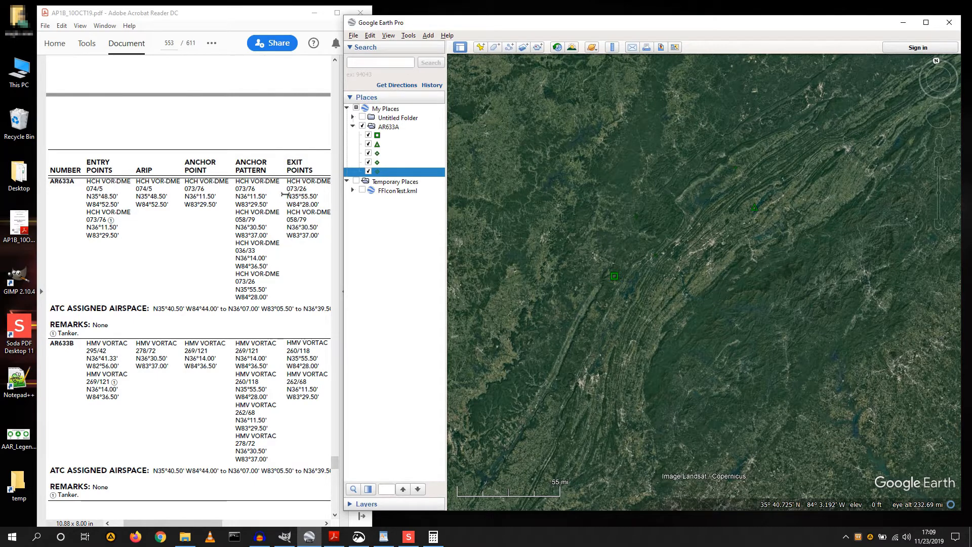
Step: Add a sixth placemark with the target icon coloured the same green, keeping its scale at 1.2
{"action": "right_click", "coordinate": [386, 176]}
{"action": "mouse_move", "coordinate": [404, 180]}
{"action": "left_click", "coordinate": [498, 192]}
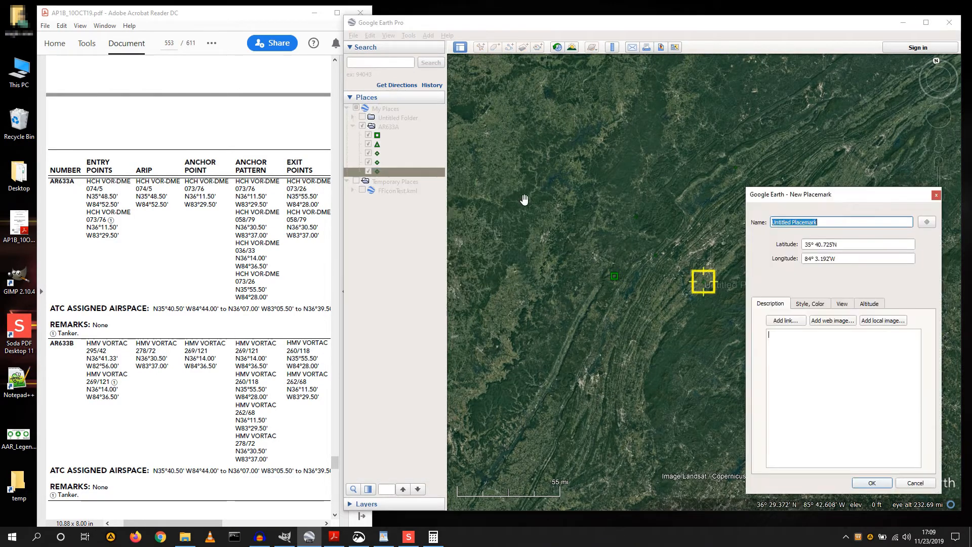
{"action": "left_click", "coordinate": [927, 222]}
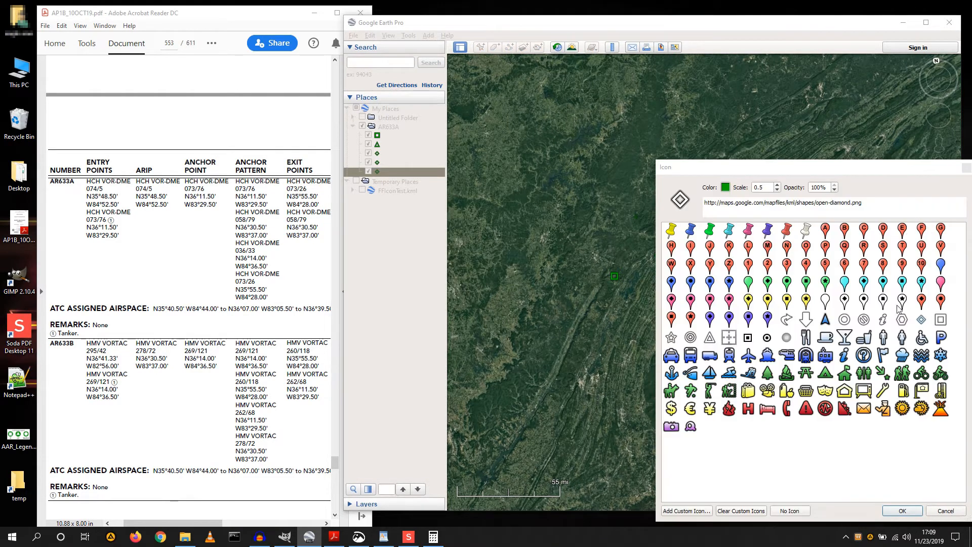
{"action": "left_click", "coordinate": [691, 339]}
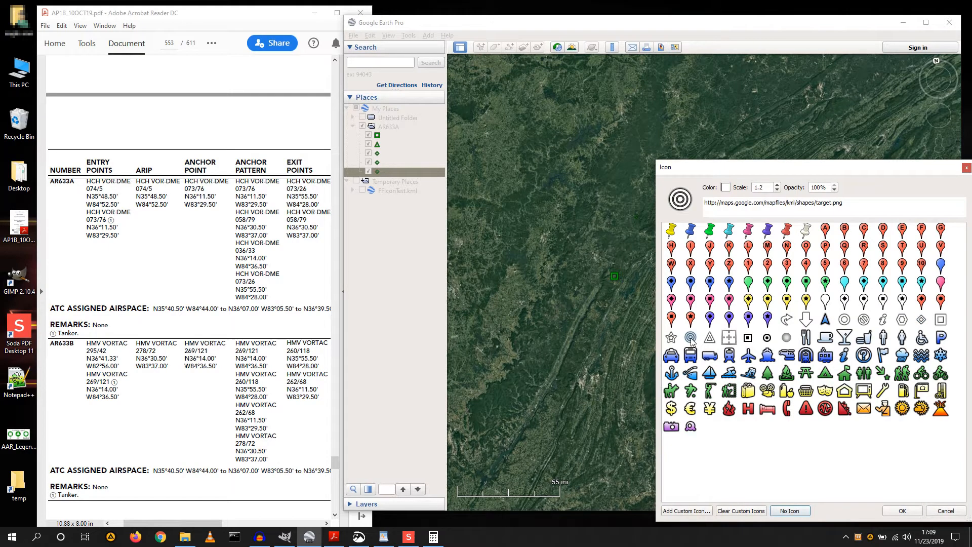
{"action": "left_click", "coordinate": [725, 187]}
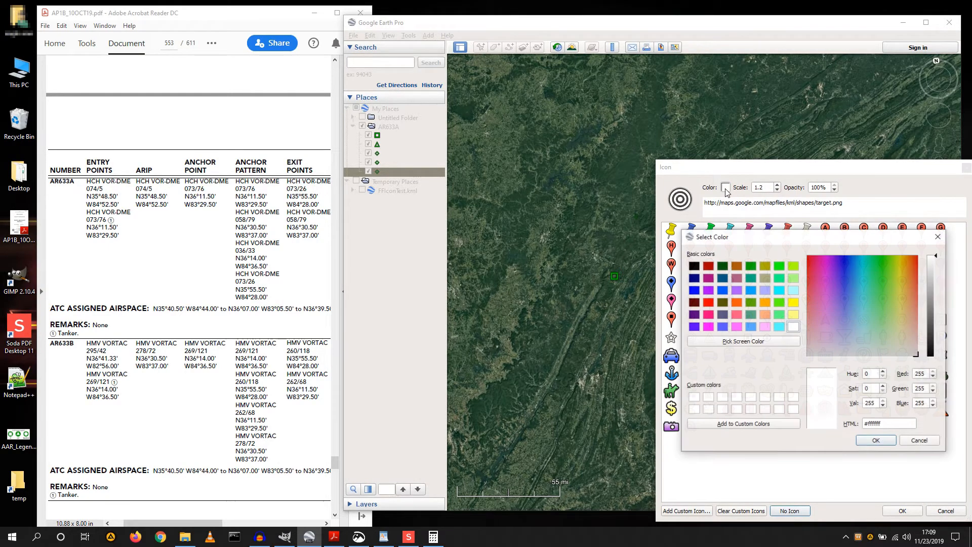
{"action": "left_click", "coordinate": [751, 265]}
{"action": "left_click", "coordinate": [876, 440]}
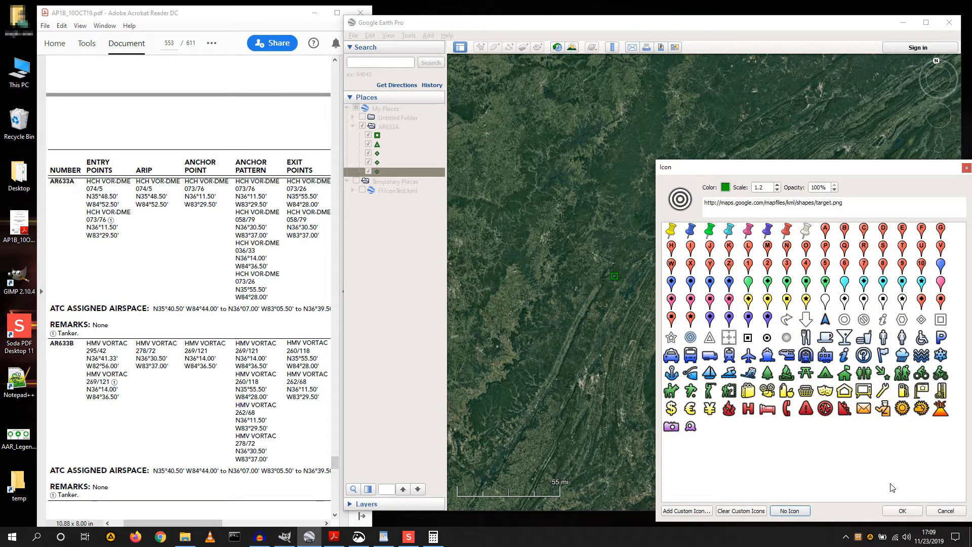
{"action": "left_click", "coordinate": [901, 511]}
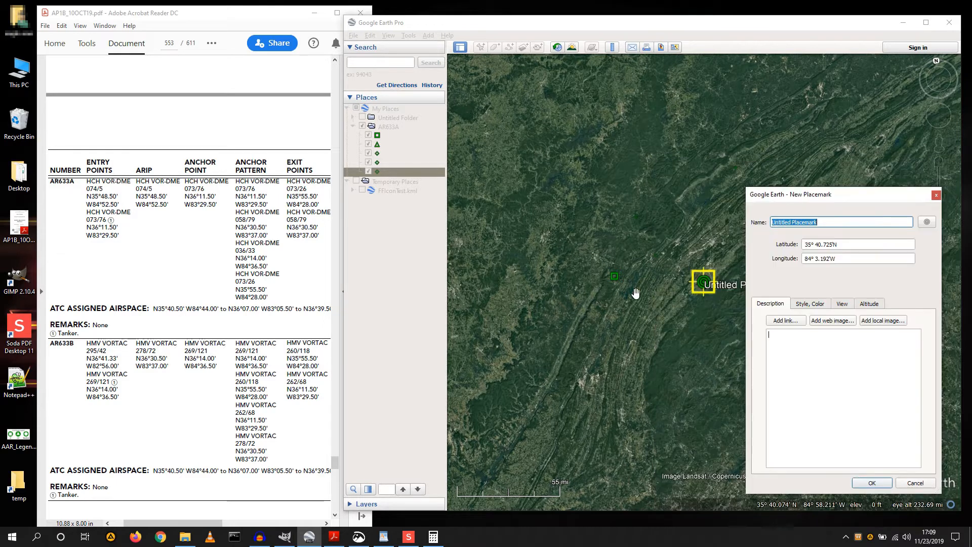
Step: Name the target placemark AR633A and move it on the map to about 35° 51.0'N, 84° 2.0'W
{"action": "type", "text": "AR633A"}
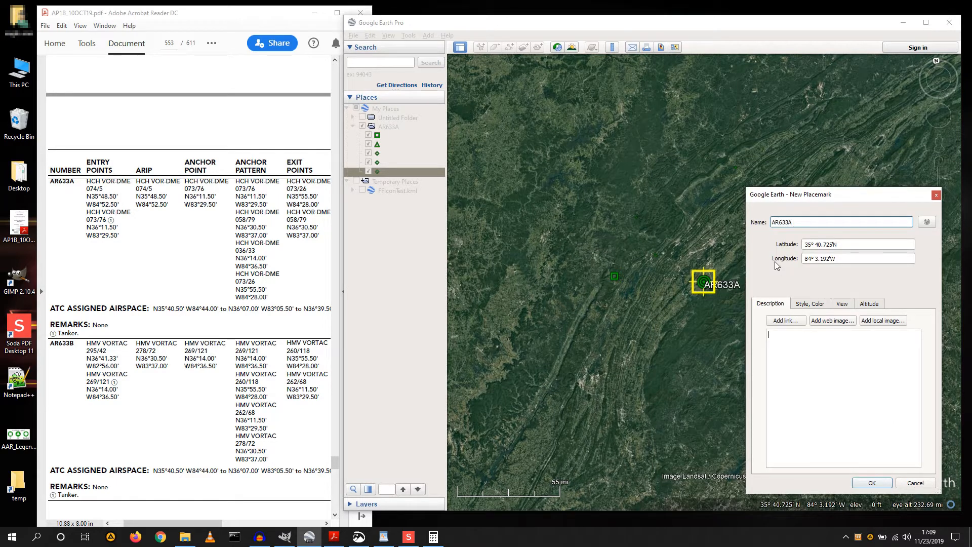
{"action": "left_click_drag", "start_coordinate": [835, 197], "coordinate": [440, 188]}
{"action": "left_click_drag", "start_coordinate": [707, 286], "coordinate": [704, 261]}
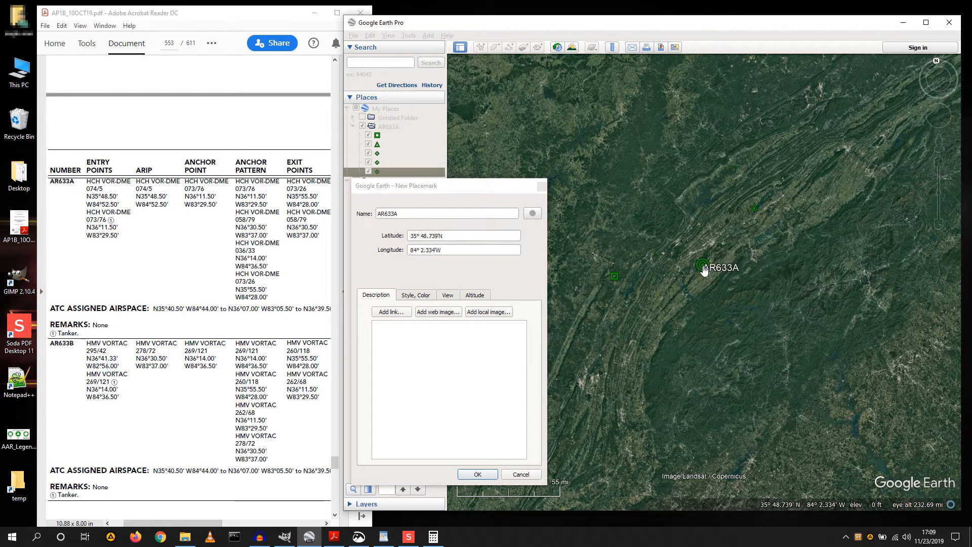
{"action": "left_click_drag", "start_coordinate": [468, 195], "coordinate": [572, 200]}
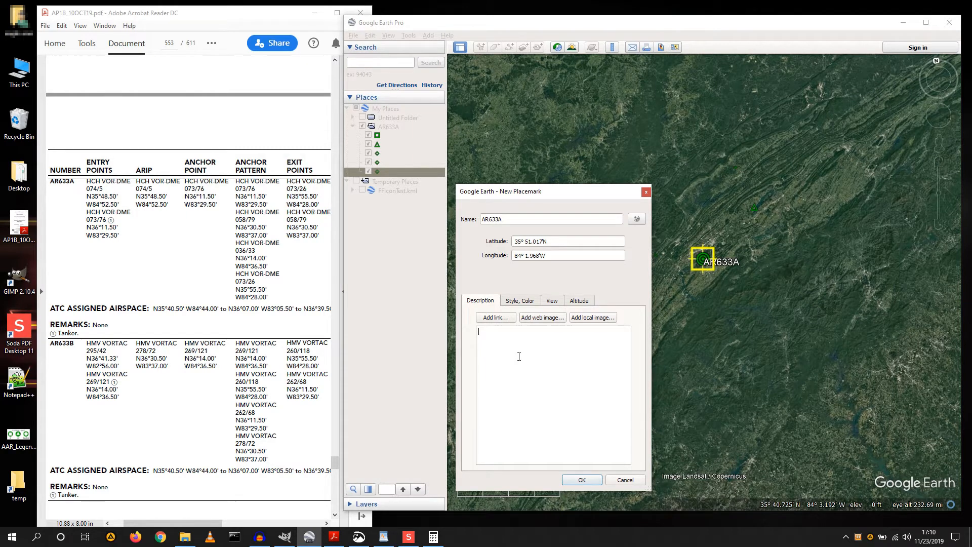
Step: Start the AR633A placemark's description with an opening <font size="5"> tag and a closing </font> tag, leaving a blank line between them
{"action": "type", "text": "<font"}
{"action": "type", "text": "ze=\"5\">"}
{"action": "key", "text": "Return"}
{"action": "key", "text": "Return"}
{"action": "type", "text": "</font>"}
{"action": "key", "text": "Up"}
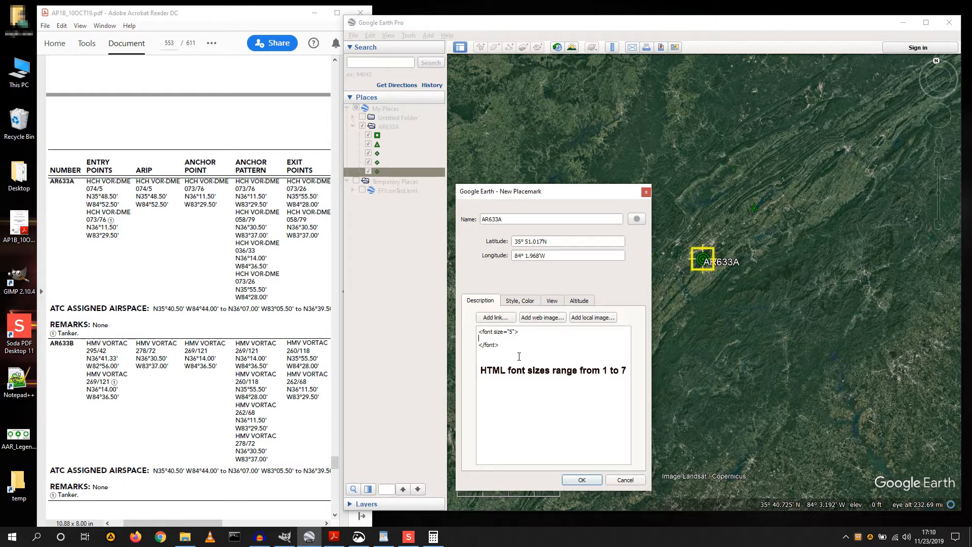
Step: Between the font tags, add the line IP-CP-NAV-EX ending in <br/>, followed by a line with an empty <b> </b> pair
{"action": "type", "text": "IP-CP-NAV-EX"}
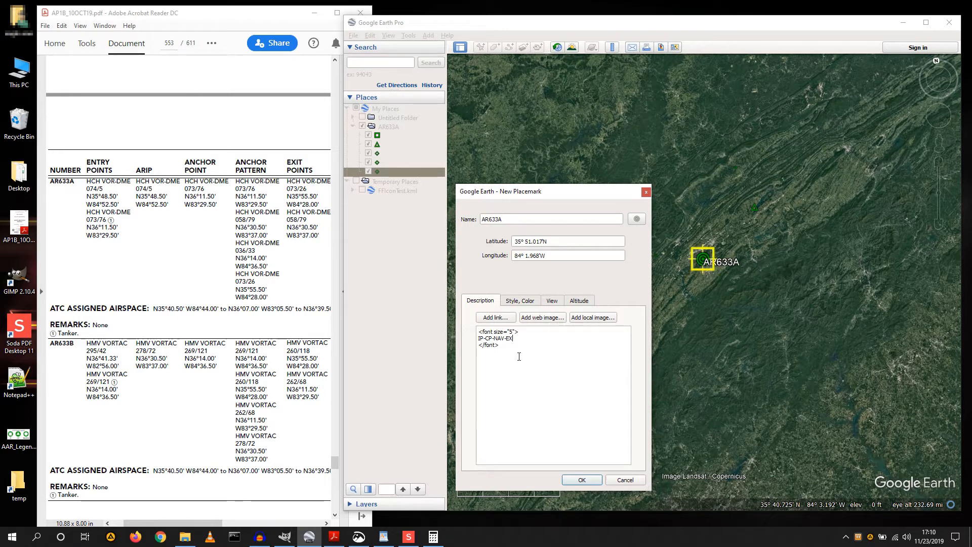
{"action": "type", "text": "<br/>"}
{"action": "key", "text": "Return"}
{"action": "type", "text": "<b> </b>"}
Step: Enter the first part of the route inside the bold tags as KWRB MCN ATL J89 RESPE HCH074005 HCH073076, with the fixes capitalised
{"action": "left_click", "coordinate": [490, 344]}
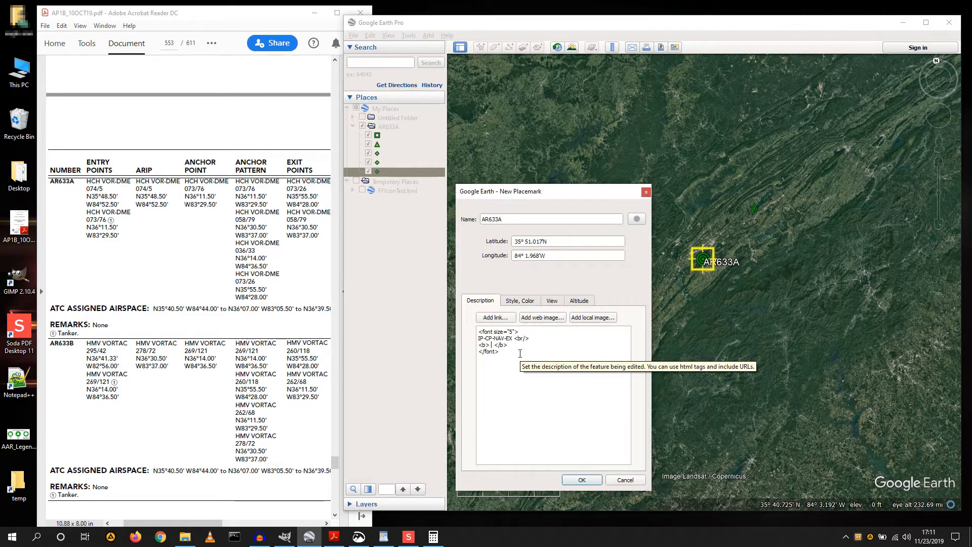
{"action": "type", "text": "KWRB MCN ATL J89"}
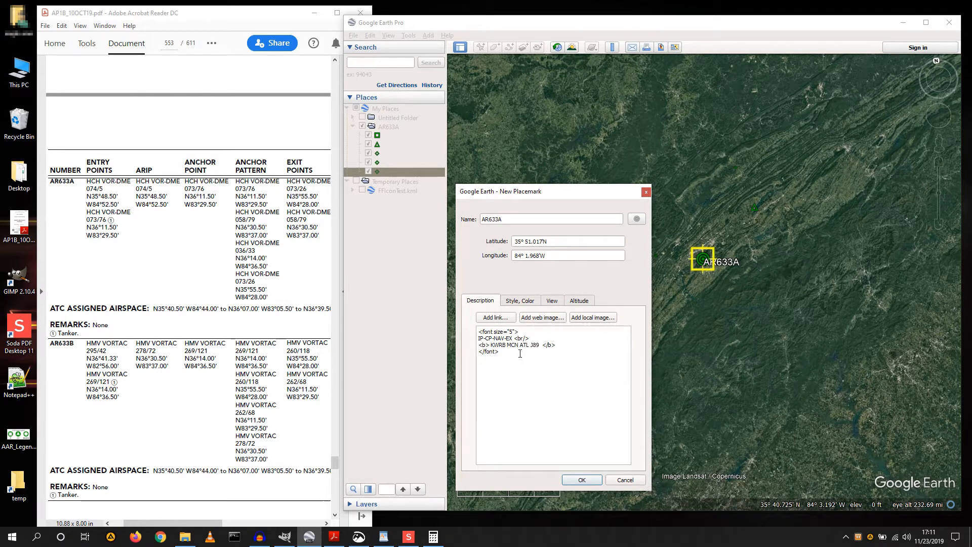
{"action": "type", "text": " RESPE HCH07 "}
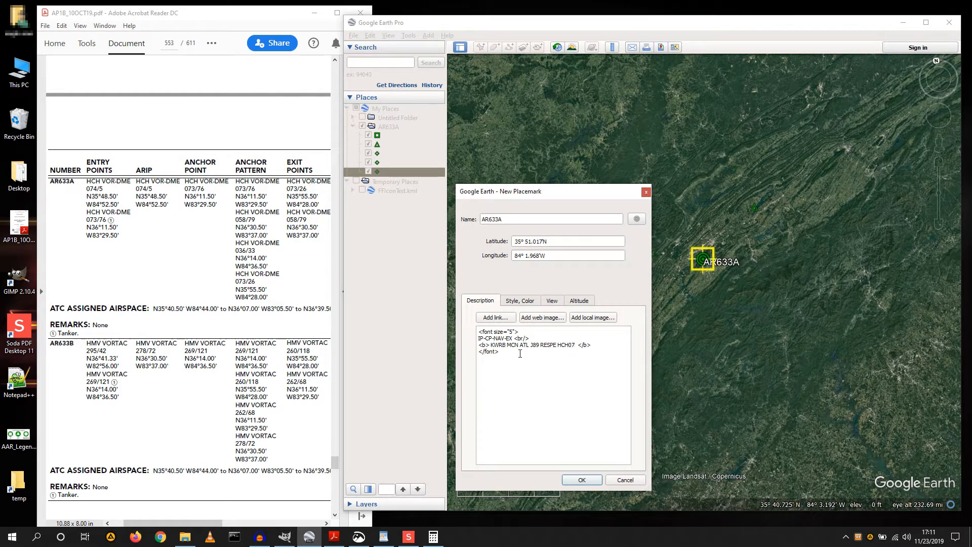
{"action": "type", "text": "4005 /hch07307"}
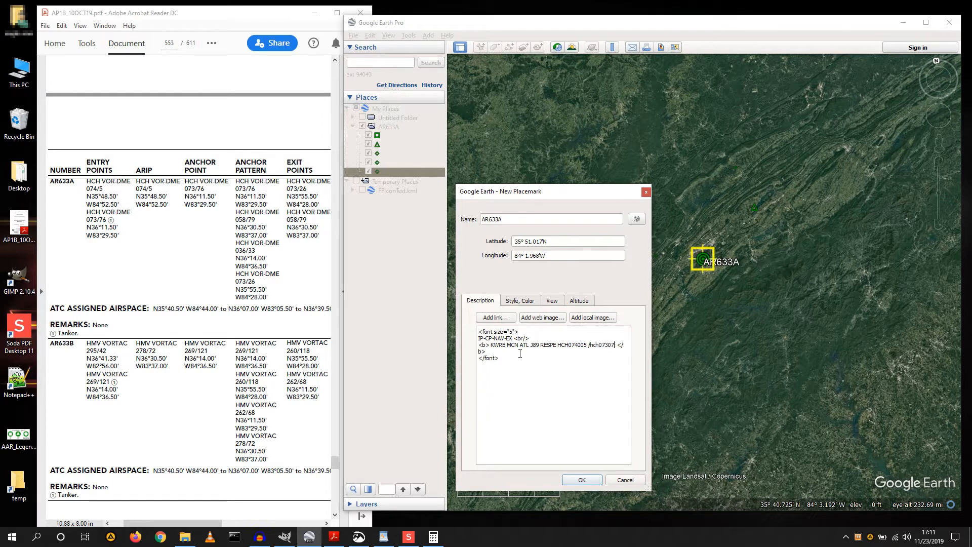
{"action": "key", "text": "Left"}
{"action": "key", "text": "Left"}
{"action": "key", "text": "Left"}
{"action": "key", "text": "Left"}
{"action": "key", "text": "Left"}
{"action": "key", "text": "shift+Left"}
{"action": "key", "text": "shift+Left"}
{"action": "key", "text": "shift+Left"}
{"action": "key", "text": "shift+Left"}
{"action": "type", "text": "HCH"}
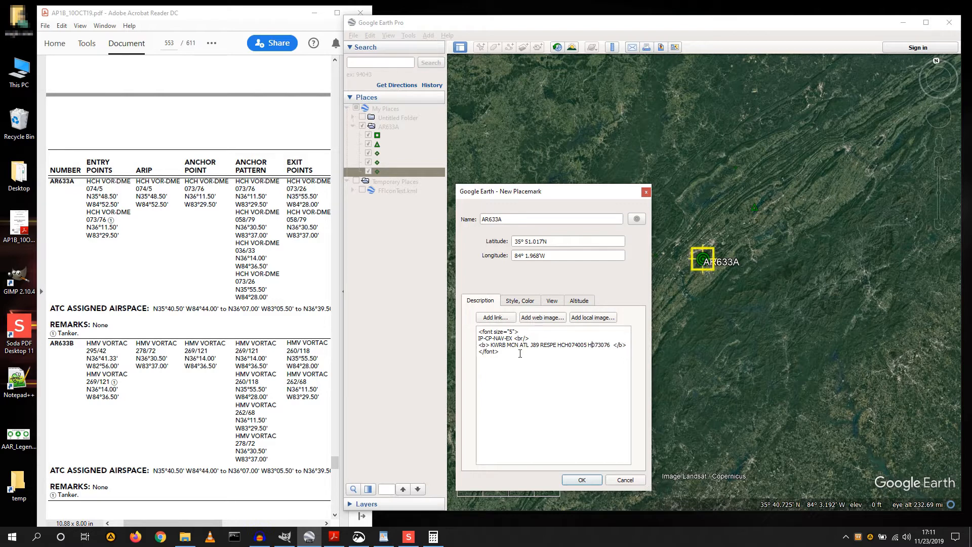
Step: Complete the bold route with HCH058079 HCH036033 HCH073026 AHN MCN KWRB
{"action": "key", "text": "Right"}
{"action": "key", "text": "Right"}
{"action": "key", "text": "Right"}
{"action": "key", "text": "Right"}
{"action": "key", "text": "Right"}
{"action": "key", "text": "Right"}
{"action": "type", "text": "HCH073076 HCH058079 HCH036033 H"}
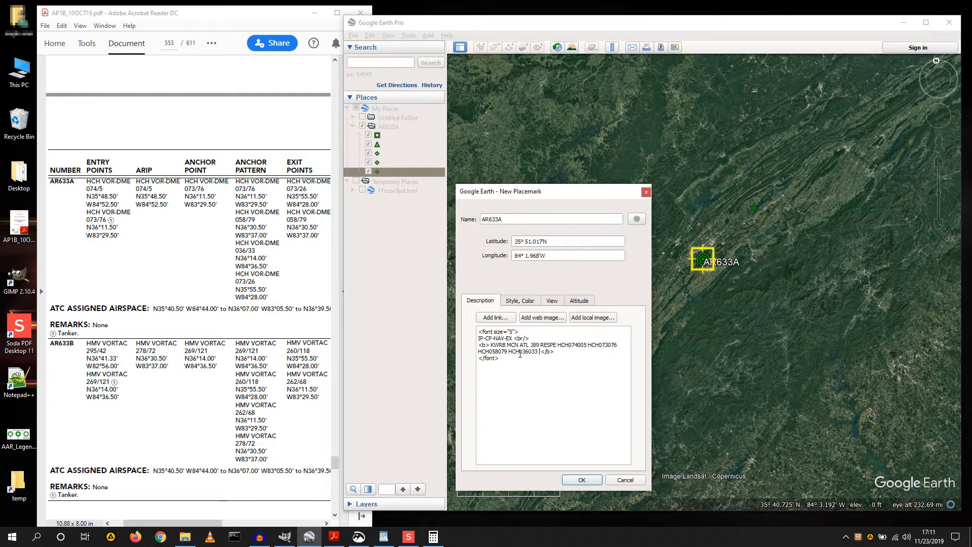
{"action": "type", "text": "CH073026 AHN MCN KWRB"}
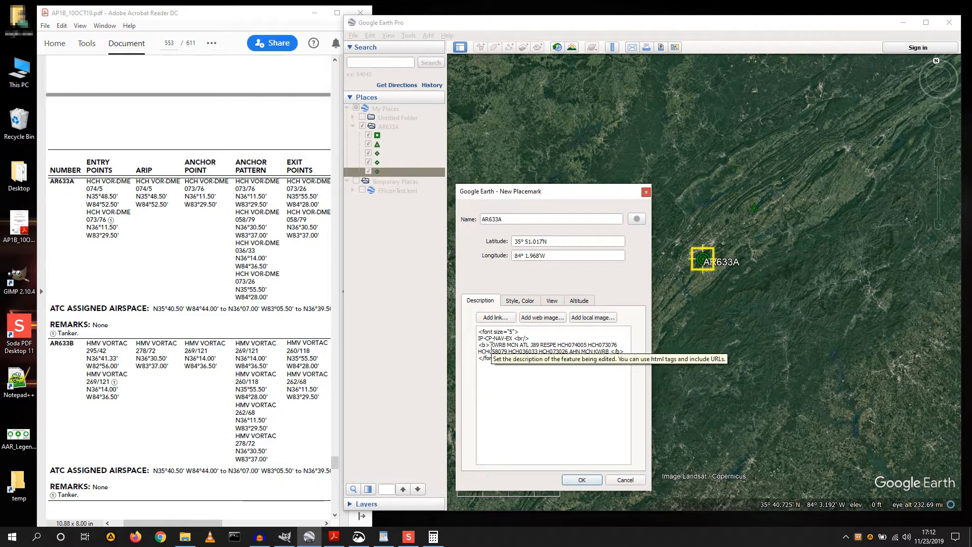
{"action": "left_click_drag", "start_coordinate": [491, 345], "coordinate": [568, 352]}
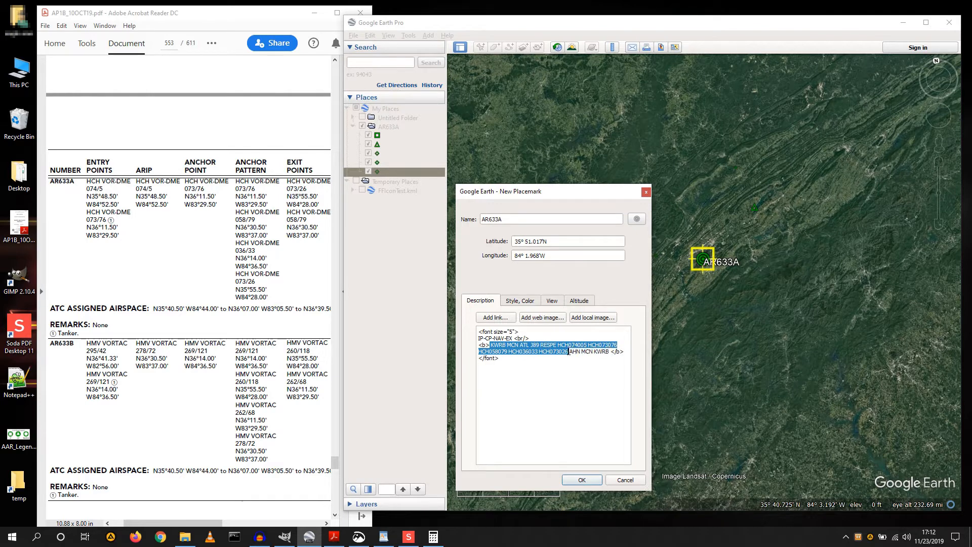
{"action": "left_click", "coordinate": [569, 352]}
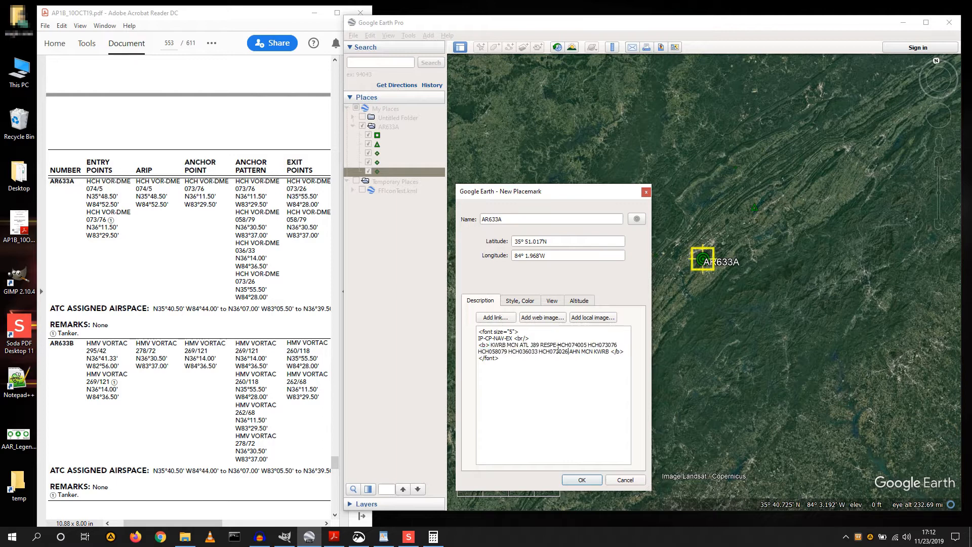
{"action": "left_click_drag", "start_coordinate": [558, 346], "coordinate": [607, 352]}
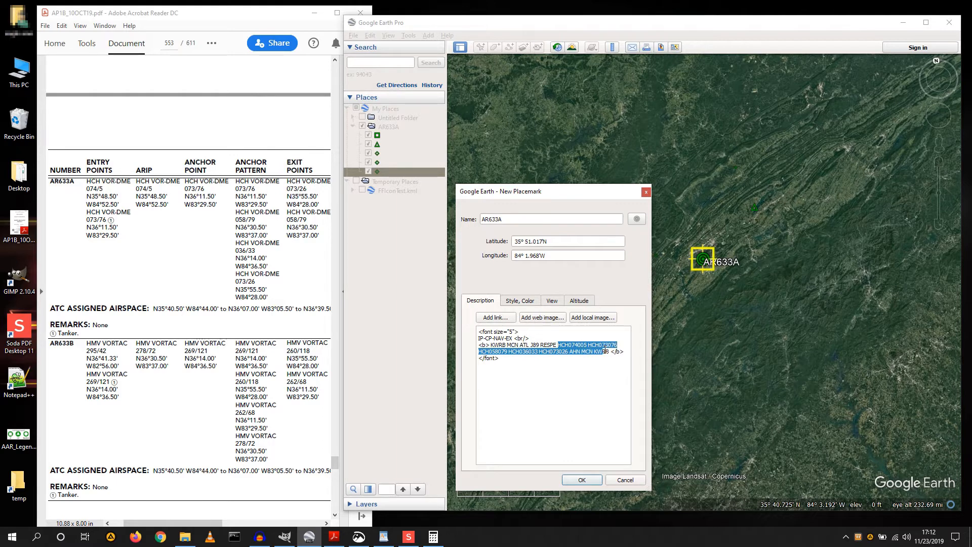
{"action": "left_click", "coordinate": [610, 351]}
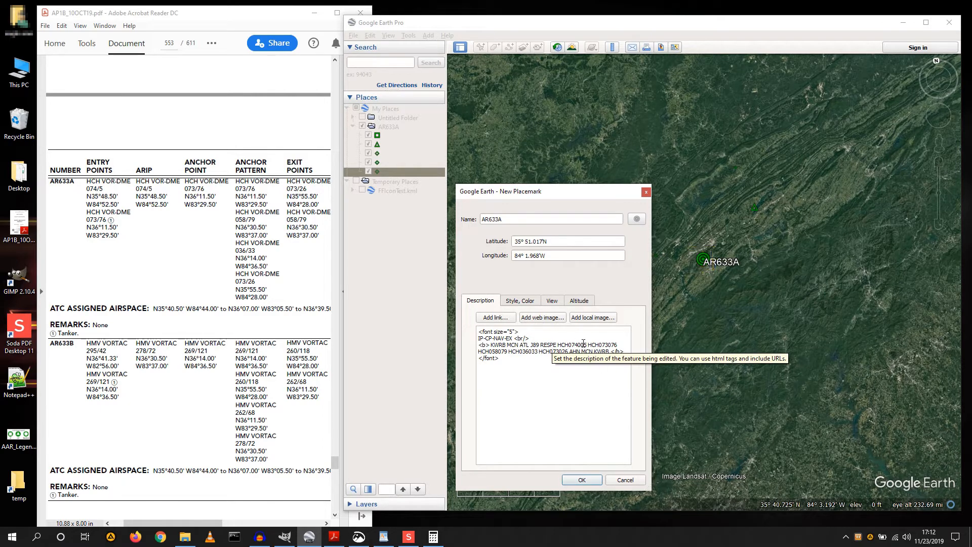
Step: Add a <br/> line below the bold route, before the closing font tag
{"action": "left_click", "coordinate": [631, 352]}
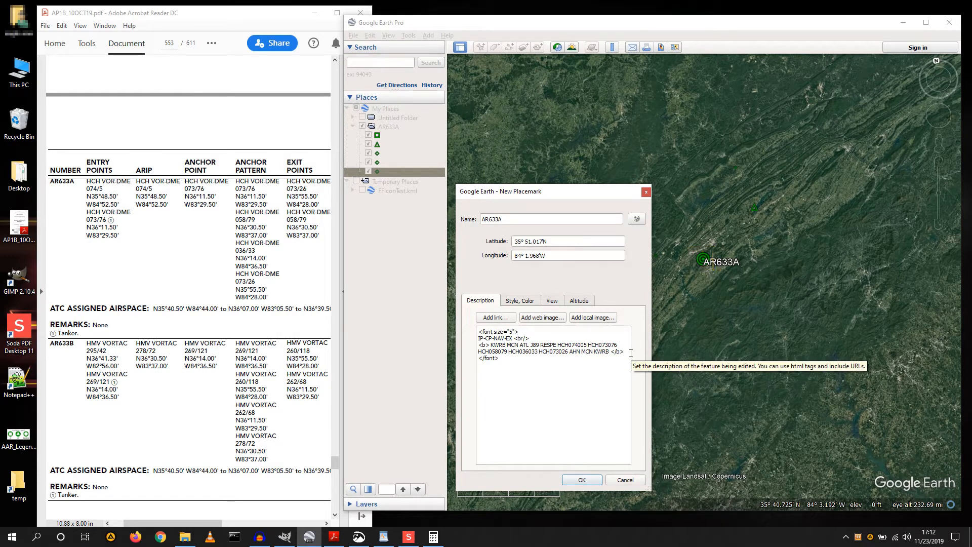
{"action": "key", "text": "Return"}
{"action": "type", "text": "</bR"}
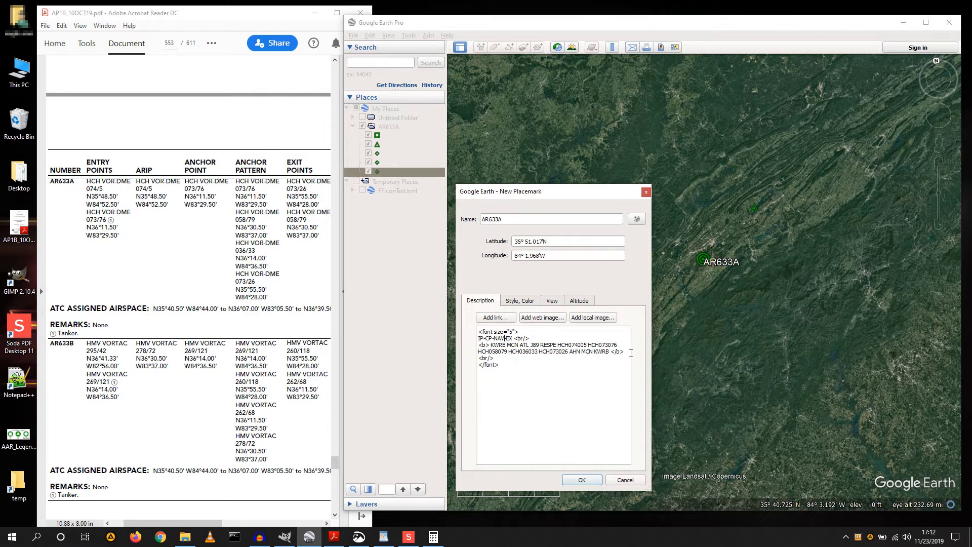
{"action": "key", "text": "Right"}
{"action": "key", "text": "Right"}
{"action": "key", "text": "Right"}
{"action": "key", "text": "Right"}
Step: Switch to Soda PDF and convert pages 552-554 of AP1B_10OCT19.pdf to JPEG images in D:\temp
{"action": "double_click", "coordinate": [23, 335]}
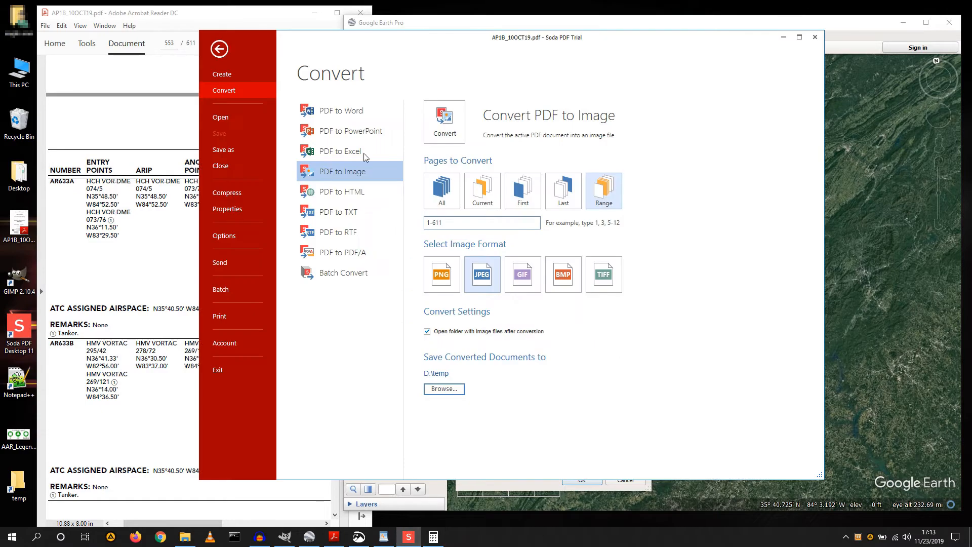
{"action": "left_click", "coordinate": [219, 49]}
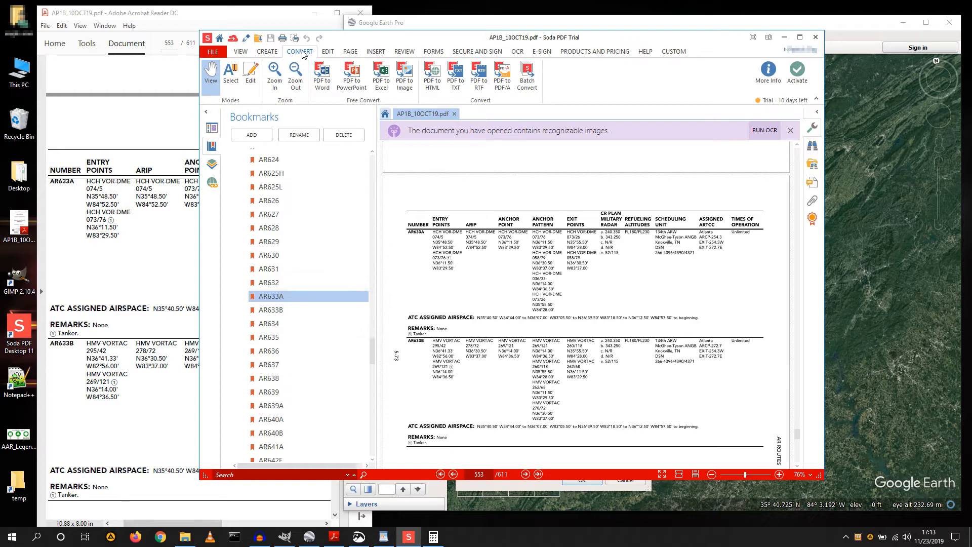
{"action": "left_click", "coordinate": [408, 80]}
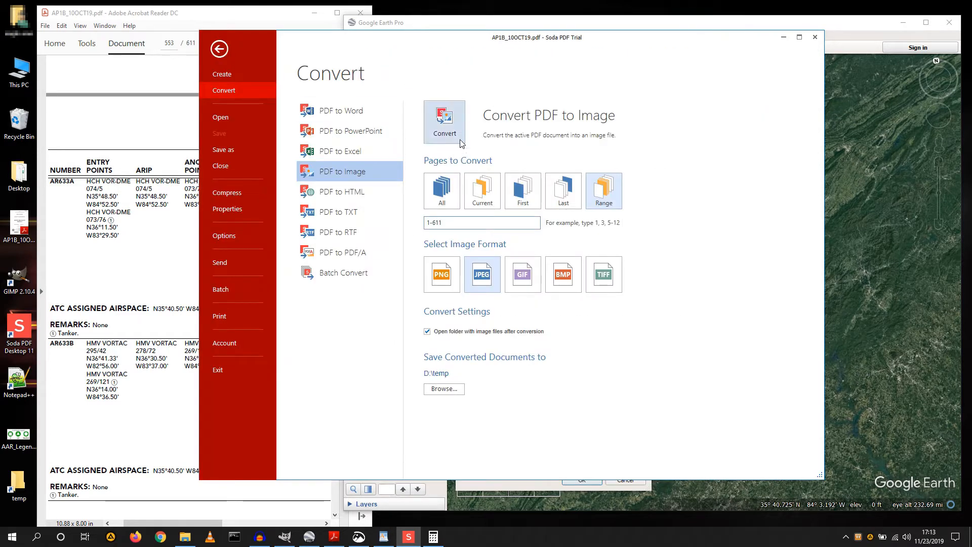
{"action": "left_click", "coordinate": [605, 192]}
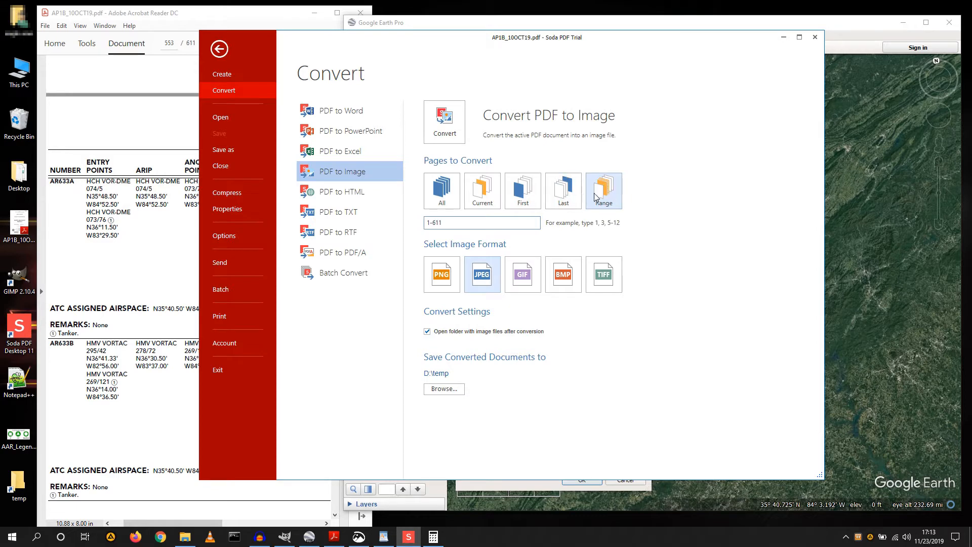
{"action": "left_click_drag", "start_coordinate": [494, 219], "coordinate": [405, 220]}
{"action": "type", "text": "553"}
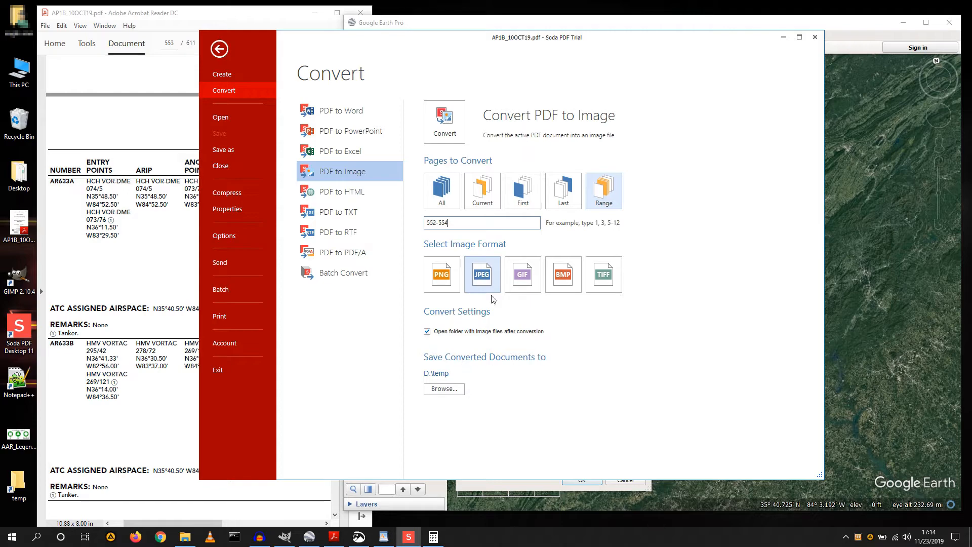
{"action": "left_click", "coordinate": [444, 121]}
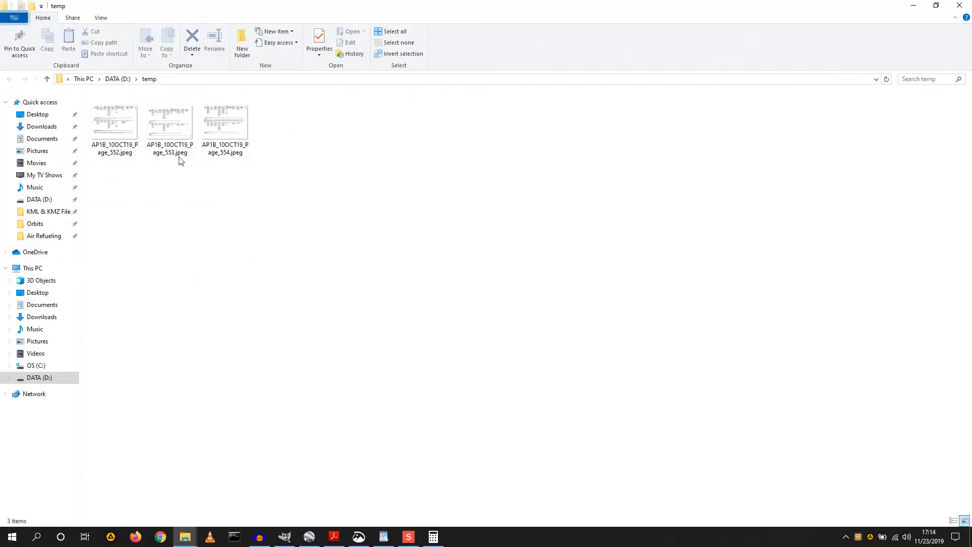
Step: View the converted page 553 JPEG at full size, and close the viewer
{"action": "left_click", "coordinate": [181, 136]}
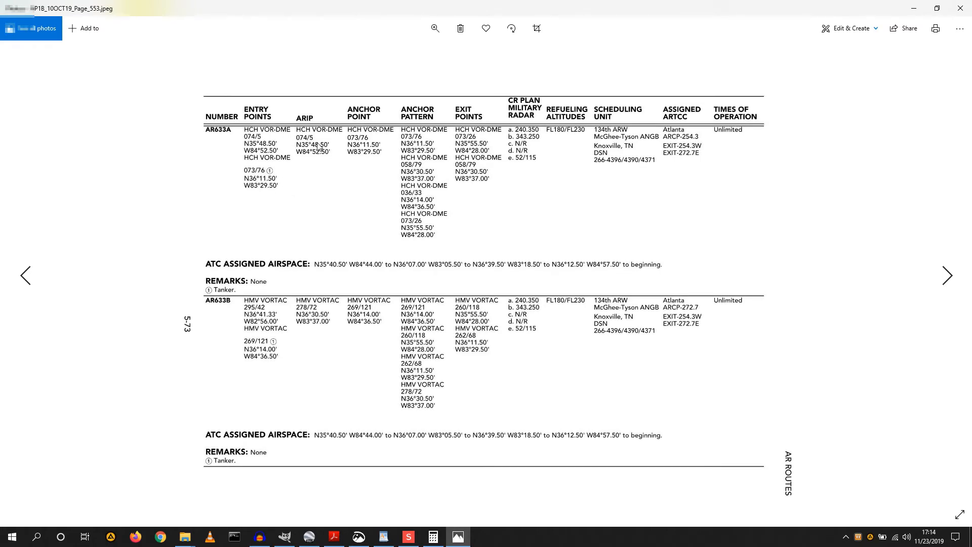
{"action": "left_click", "coordinate": [960, 8]}
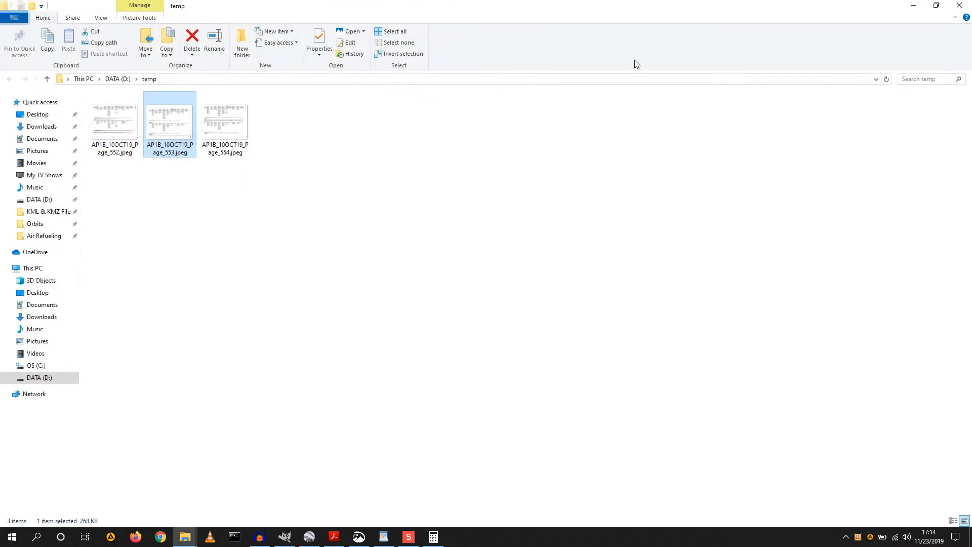
Step: Restore the temp folder window to a smaller size, bring up GIMP, and arrange both windows so the files stay accessible
{"action": "left_click", "coordinate": [936, 5]}
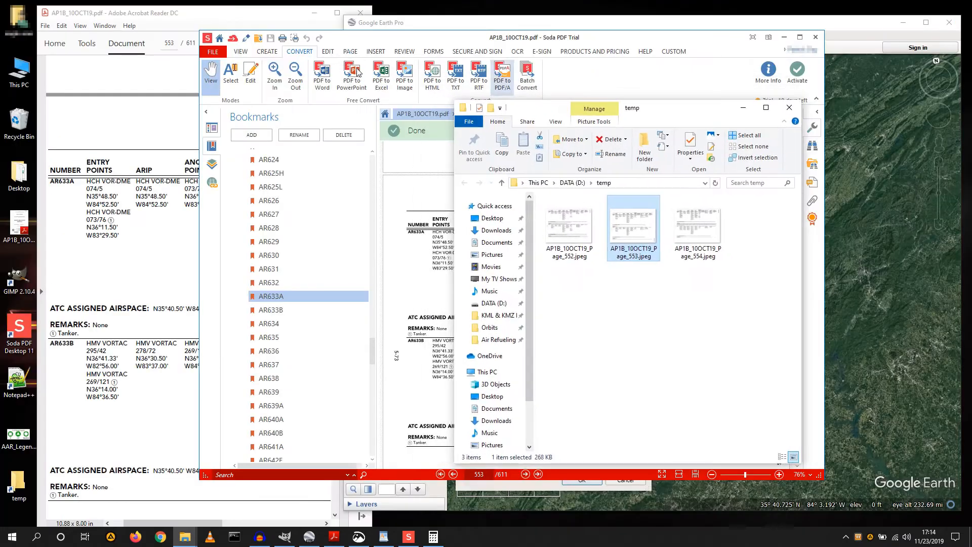
{"action": "left_click_drag", "start_coordinate": [659, 112], "coordinate": [290, 113]}
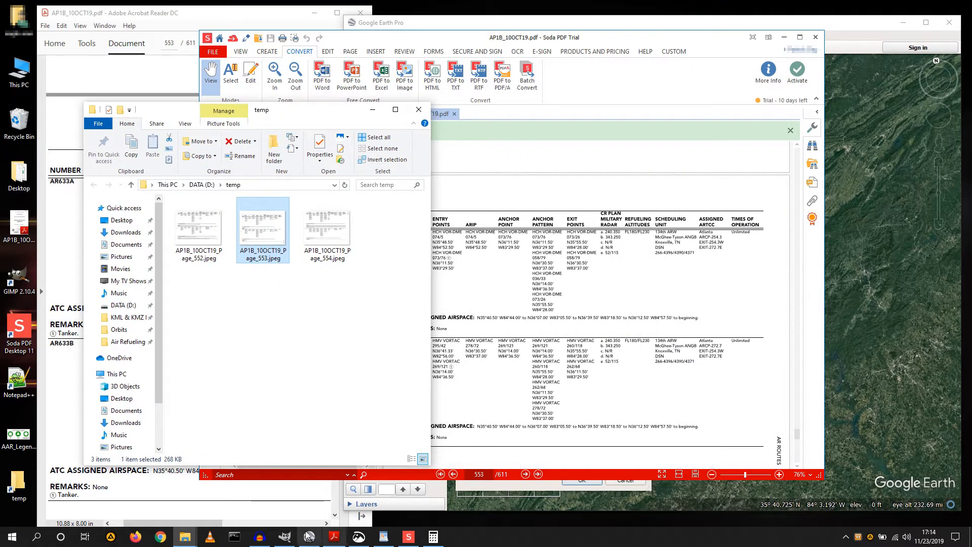
{"action": "left_click", "coordinate": [284, 536]}
{"action": "left_click_drag", "start_coordinate": [162, 91], "coordinate": [64, 87]}
{"action": "left_click", "coordinate": [167, 120]}
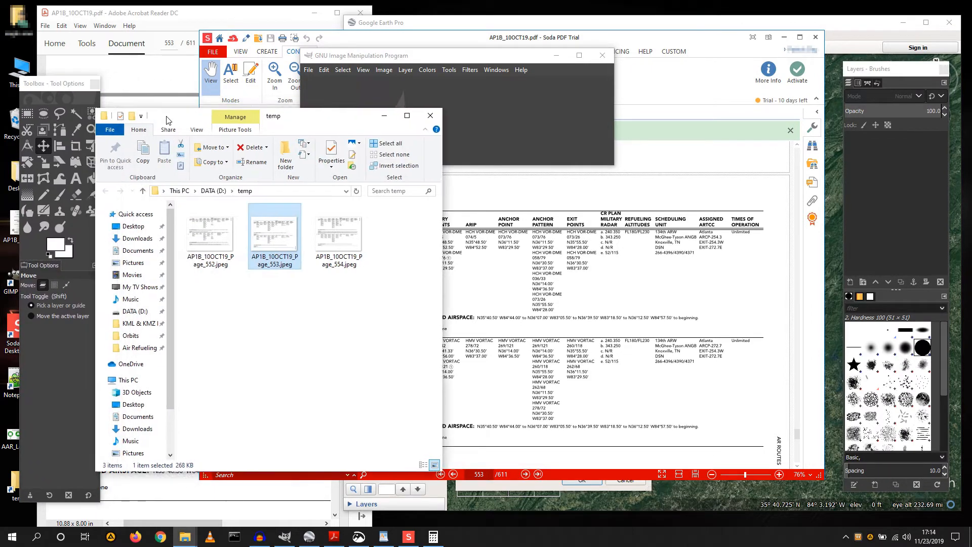
{"action": "left_click_drag", "start_coordinate": [167, 120], "coordinate": [188, 156]}
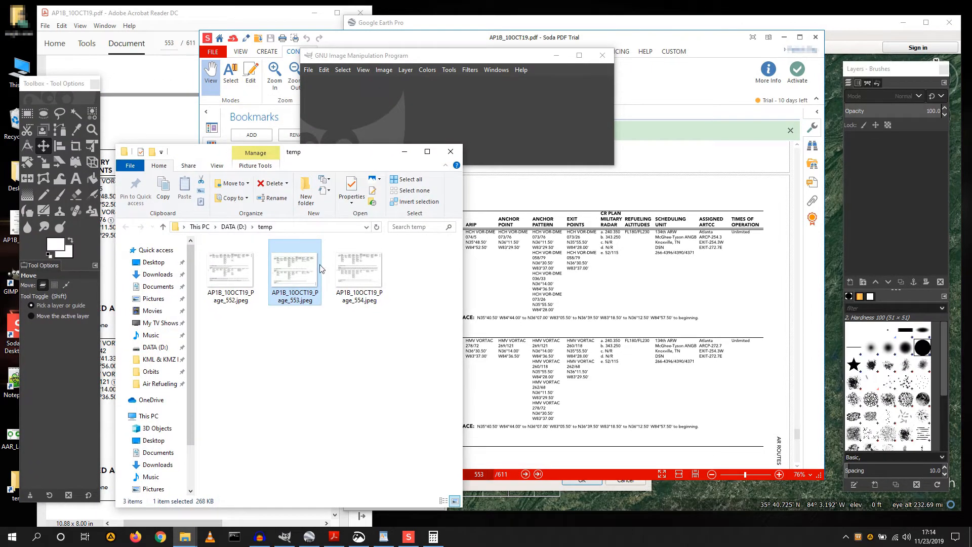
{"action": "left_click_drag", "start_coordinate": [327, 57], "coordinate": [333, 49]}
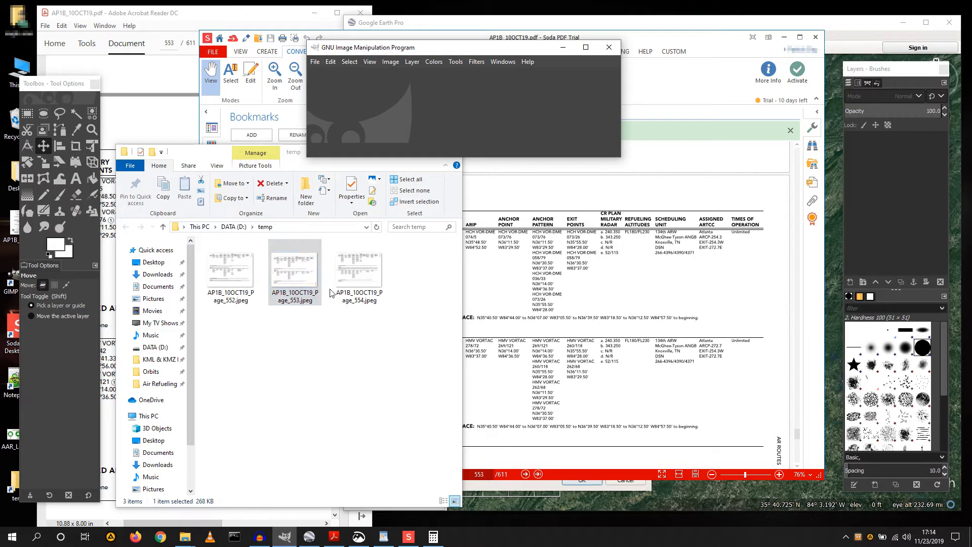
Step: Check the pixel dimensions of AP1B_10OCT19_Page_553.jpeg in its file properties, and close them
{"action": "left_click", "coordinate": [308, 303]}
{"action": "right_click", "coordinate": [305, 303]}
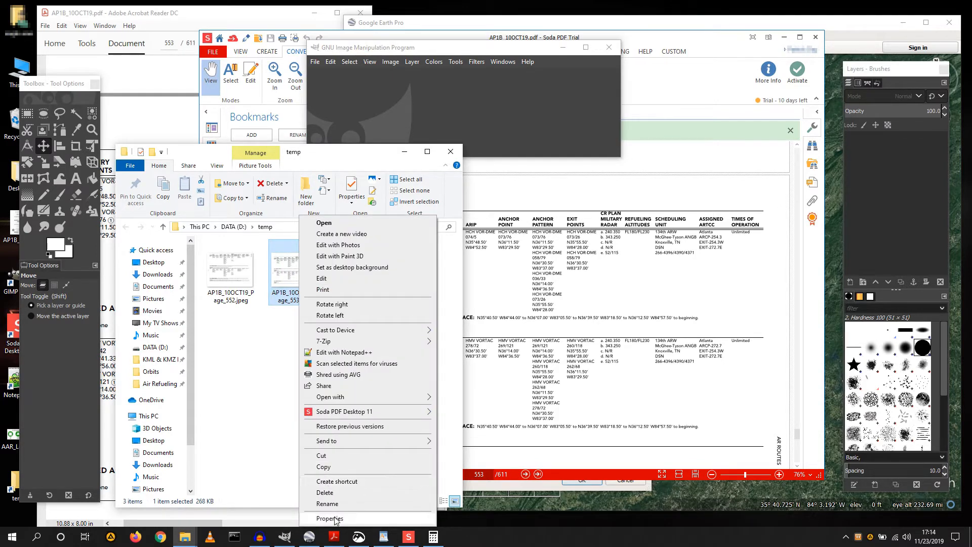
{"action": "left_click", "coordinate": [330, 518]}
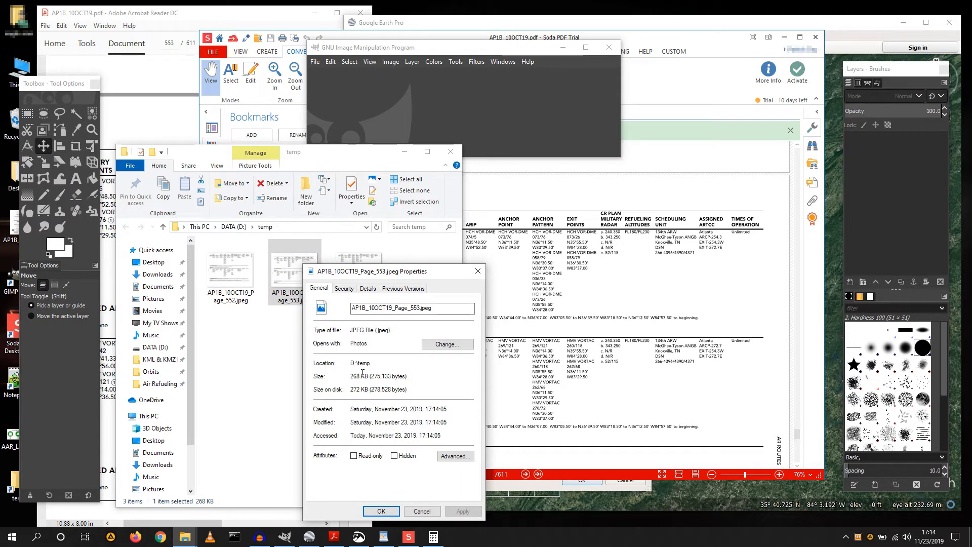
{"action": "left_click", "coordinate": [368, 288]}
{"action": "scroll", "coordinate": [380, 403], "scroll_direction": "down", "scroll_amount": 1}
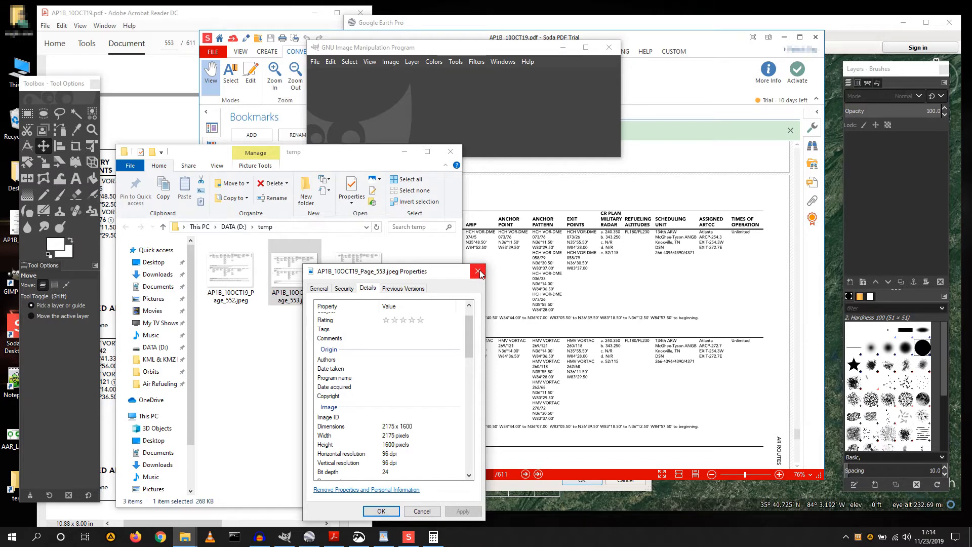
{"action": "key", "text": "Escape"}
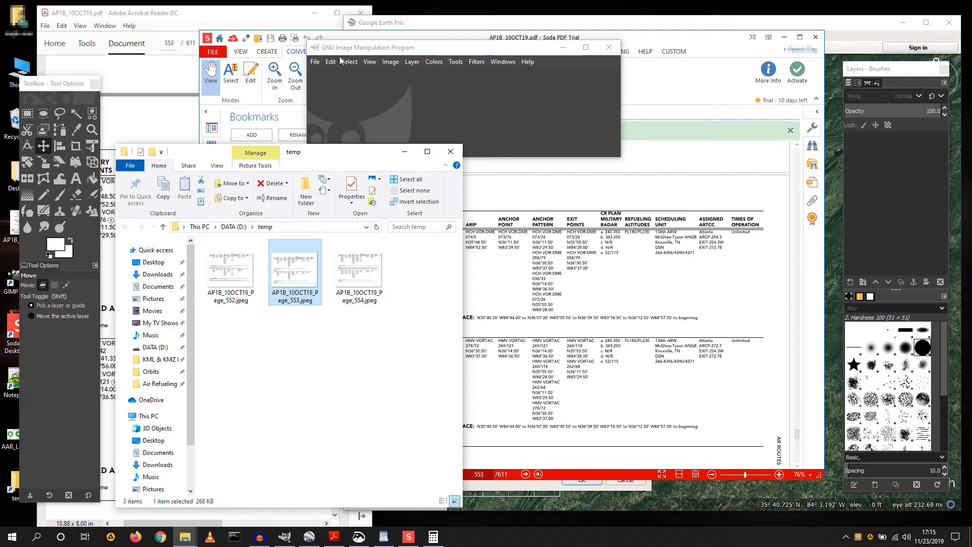
Step: Add a batch Resize manipulation in GIMP with the width set to 1100 px and the aspect ratio set to Preserve
{"action": "left_click", "coordinate": [315, 62]}
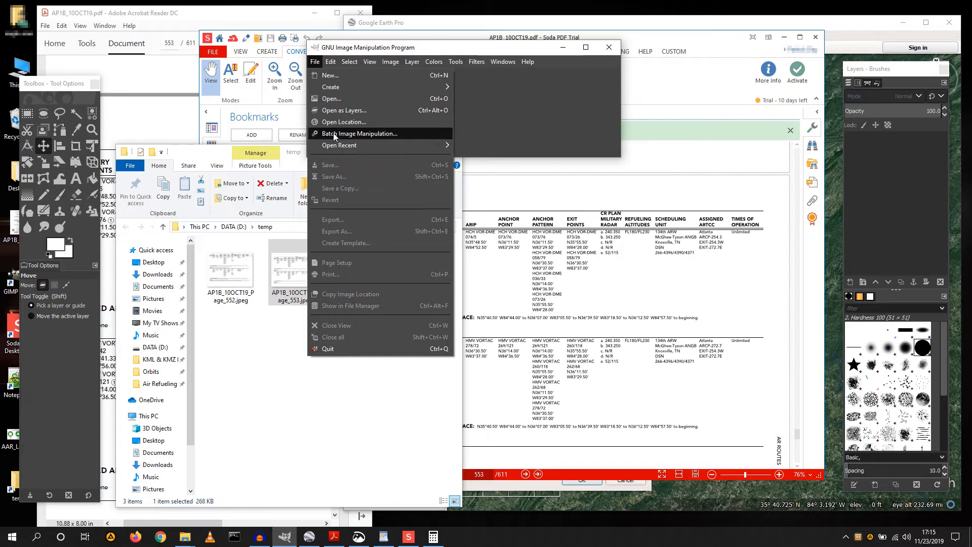
{"action": "left_click", "coordinate": [361, 136]}
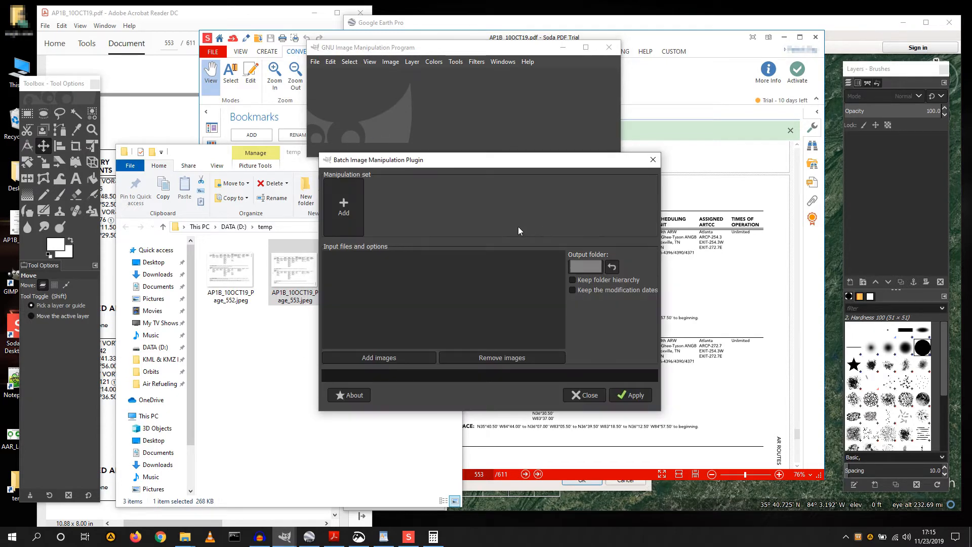
{"action": "left_click", "coordinate": [356, 208]}
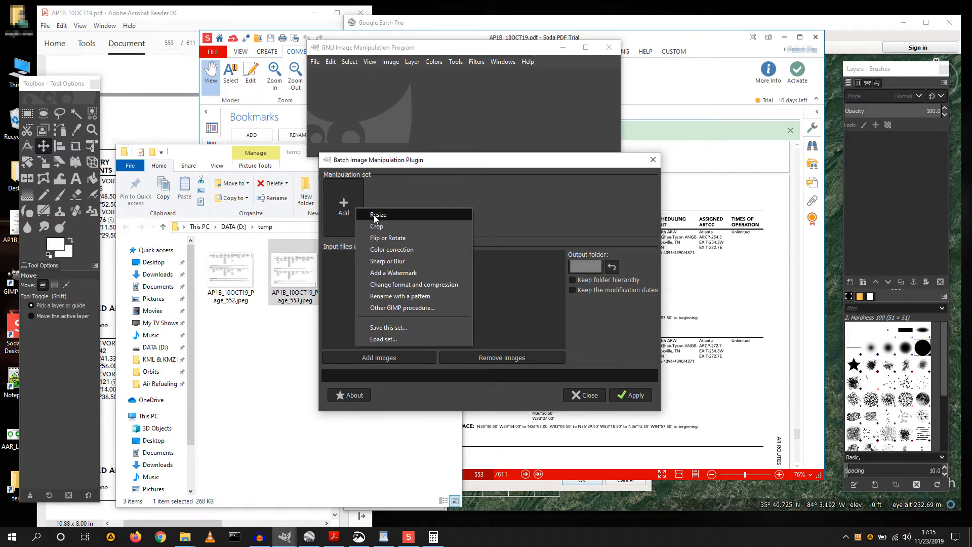
{"action": "left_click", "coordinate": [374, 215]}
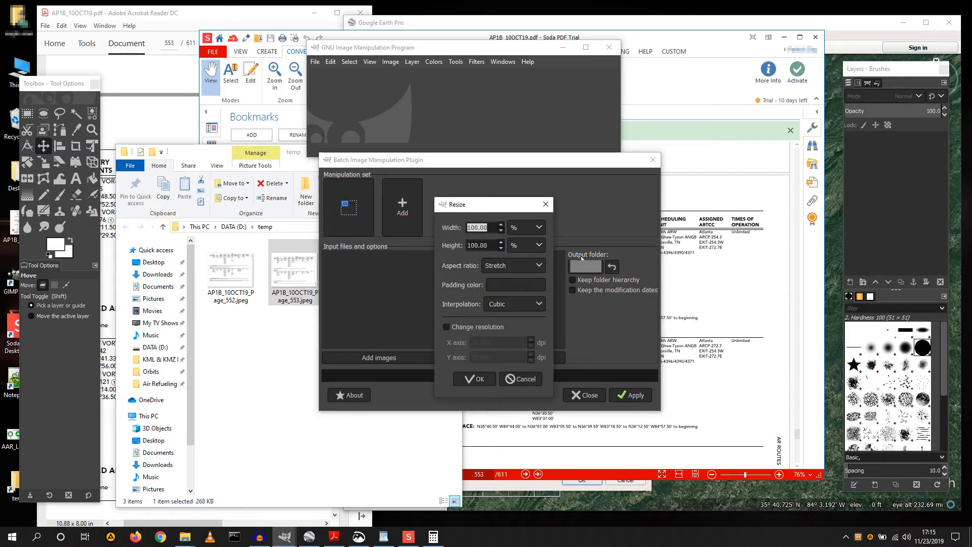
{"action": "left_click", "coordinate": [526, 229]}
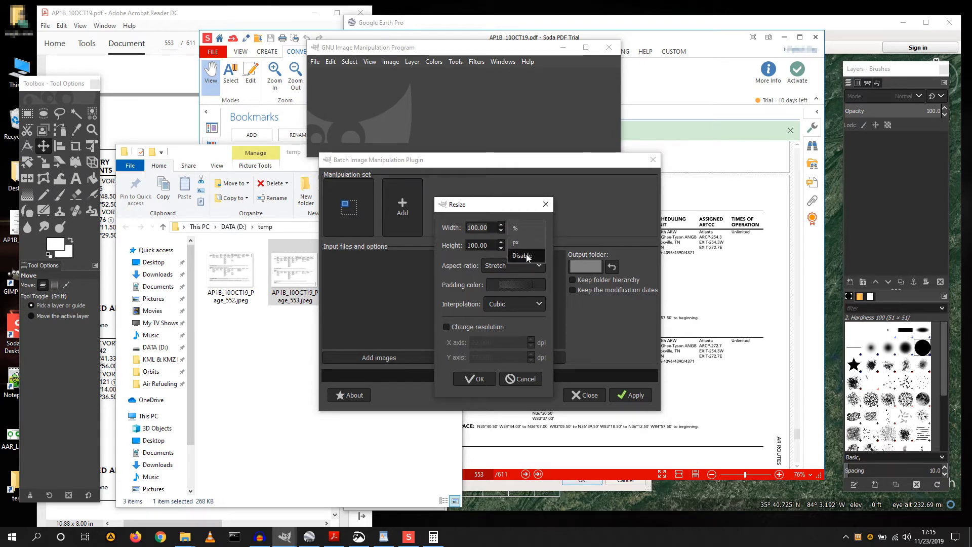
{"action": "left_click", "coordinate": [521, 243]}
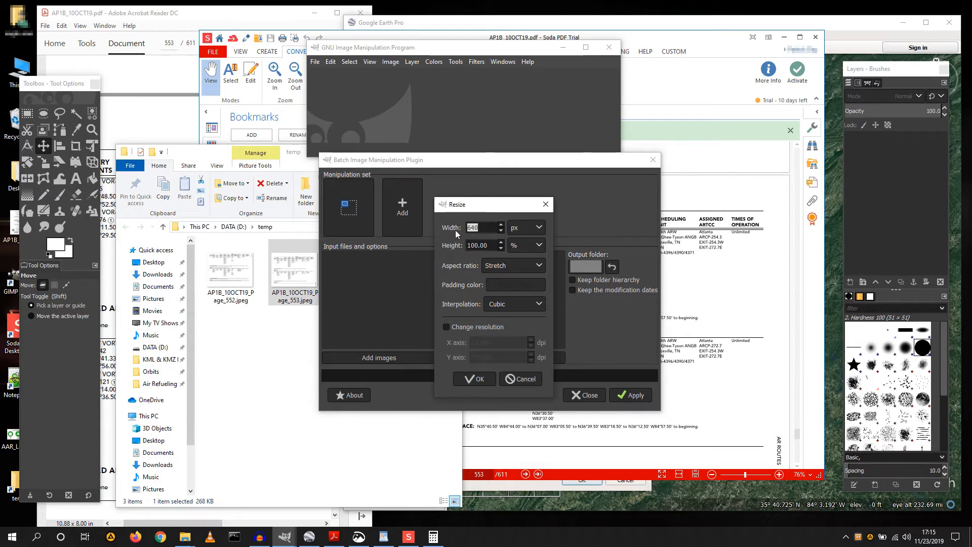
{"action": "type", "text": "1100"}
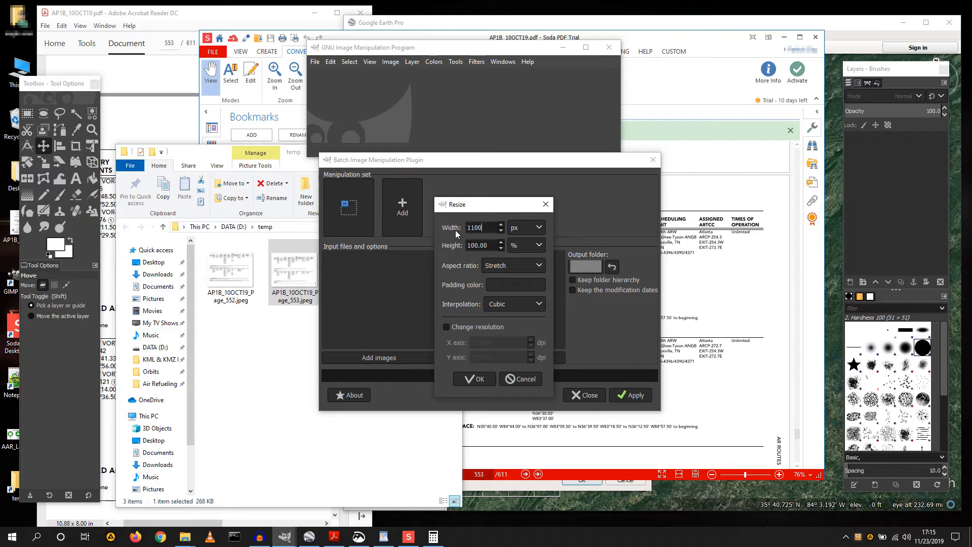
{"action": "left_click", "coordinate": [511, 265]}
{"action": "left_click", "coordinate": [509, 280]}
{"action": "left_click", "coordinate": [481, 379]}
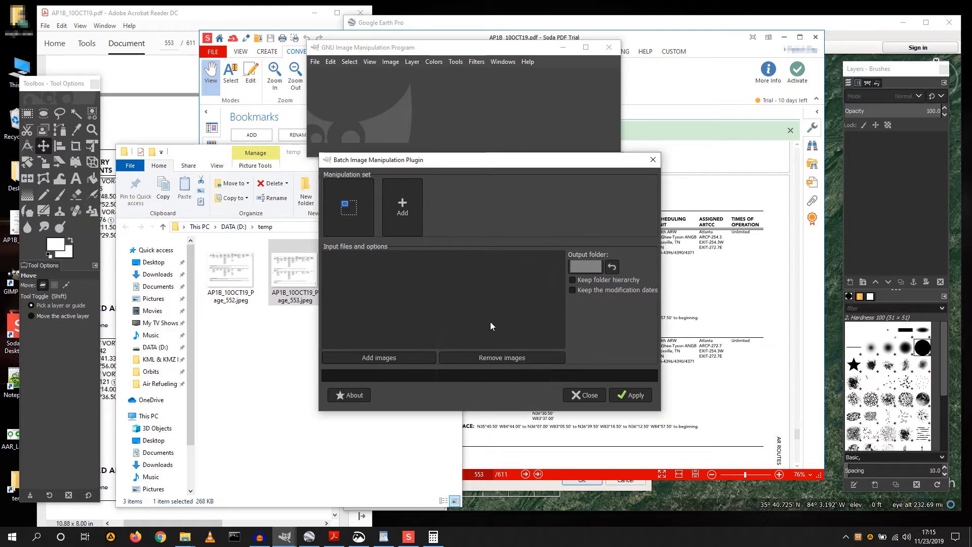
Step: Set the batch output folder to temp on the DATA (D:) drive
{"action": "left_click", "coordinate": [586, 271]}
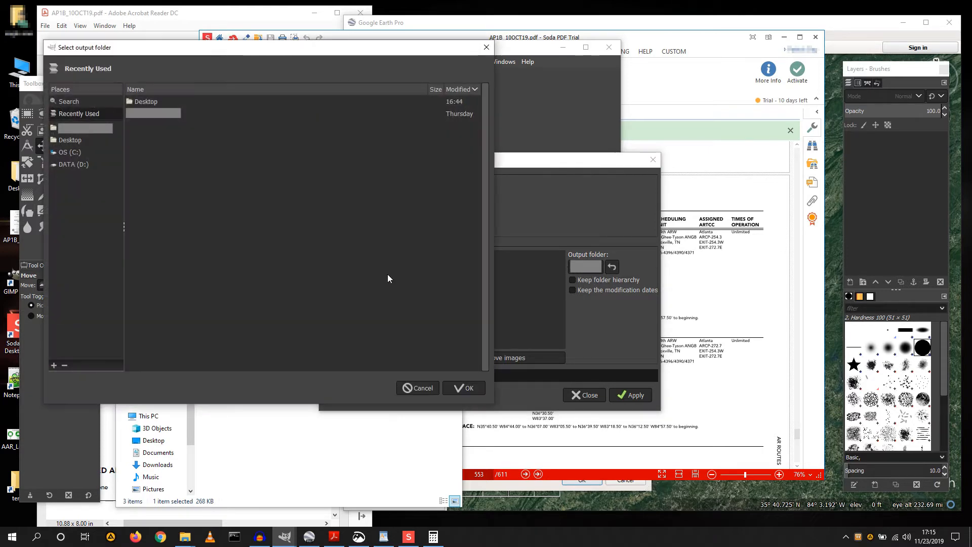
{"action": "left_click", "coordinate": [74, 164]}
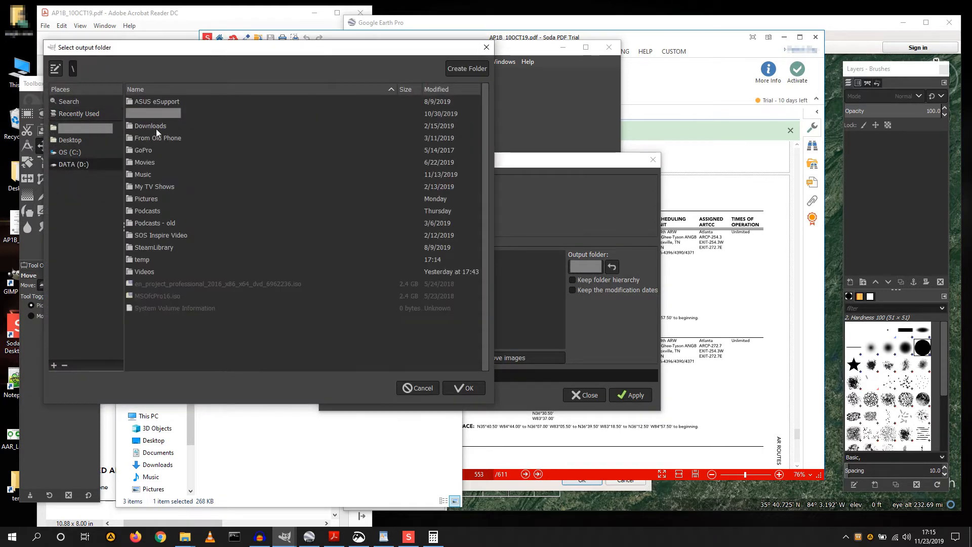
{"action": "left_click", "coordinate": [153, 260]}
{"action": "left_click", "coordinate": [466, 388]}
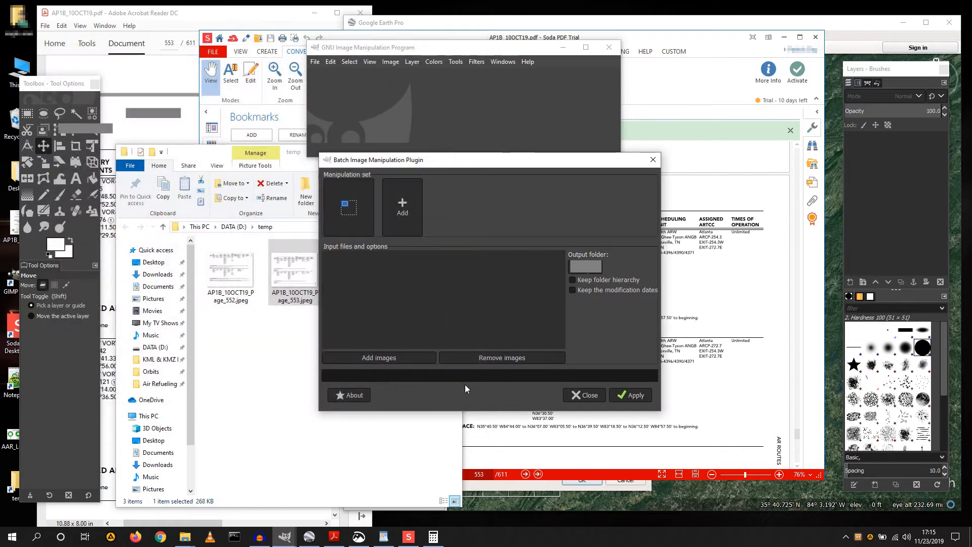
Step: Add all images from the D:\temp folder as input files of the batch
{"action": "left_click", "coordinate": [376, 358]}
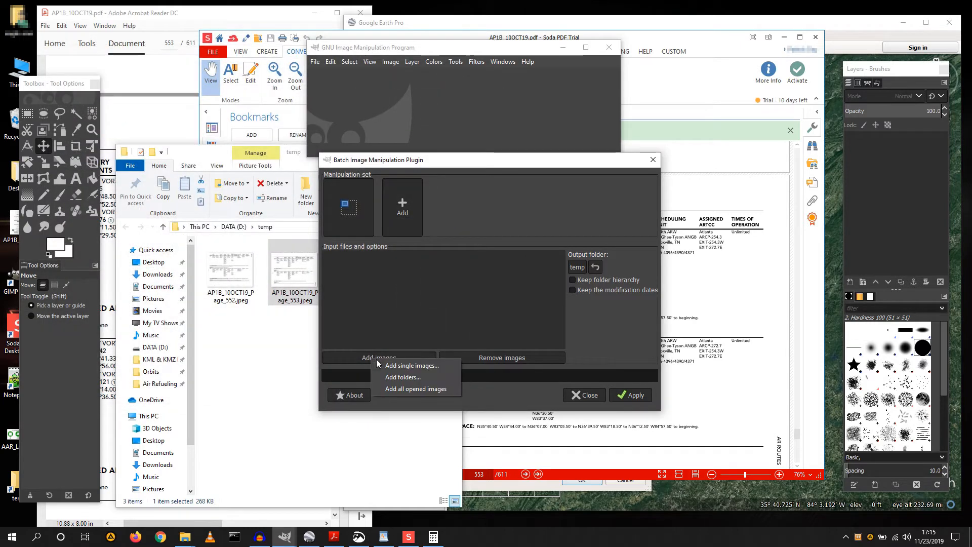
{"action": "left_click", "coordinate": [403, 378]}
{"action": "left_click", "coordinate": [92, 177]}
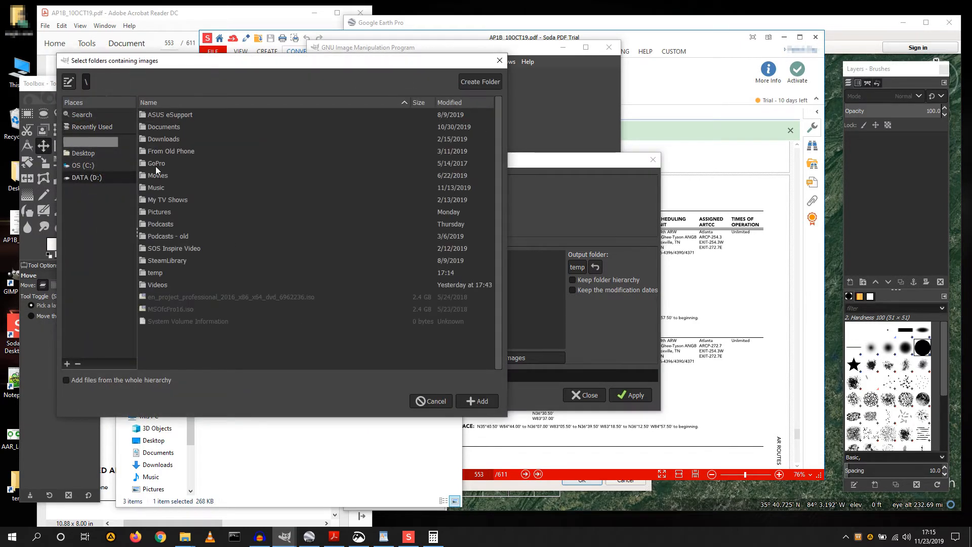
{"action": "left_click", "coordinate": [161, 273]}
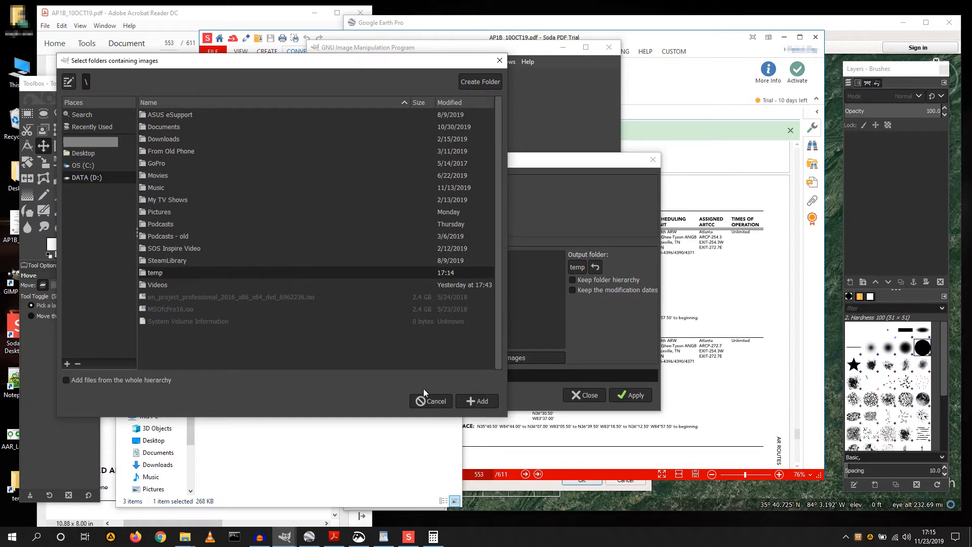
{"action": "left_click", "coordinate": [482, 401]}
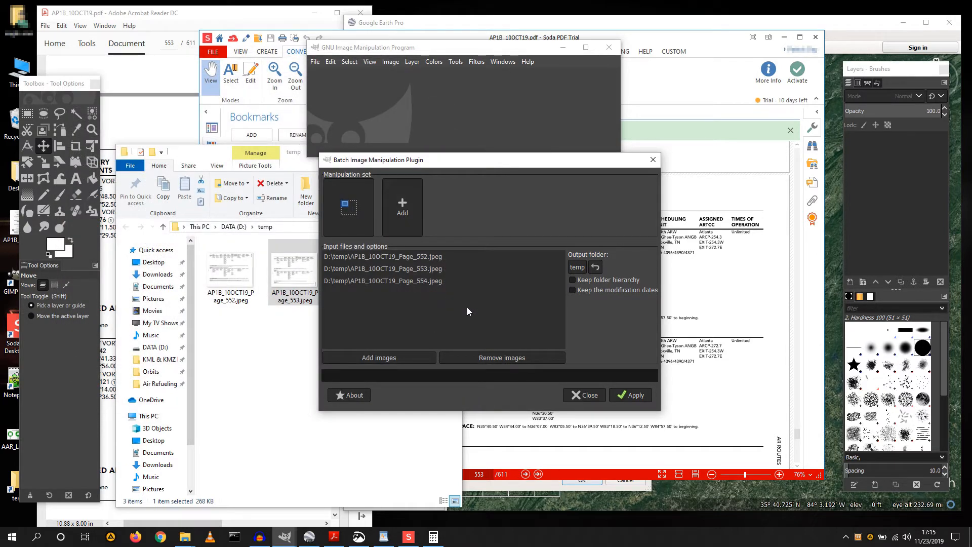
Step: Run the batch resize, allow overwriting of the existing JPEG files, and close the batch plugin
{"action": "left_click", "coordinate": [614, 396]}
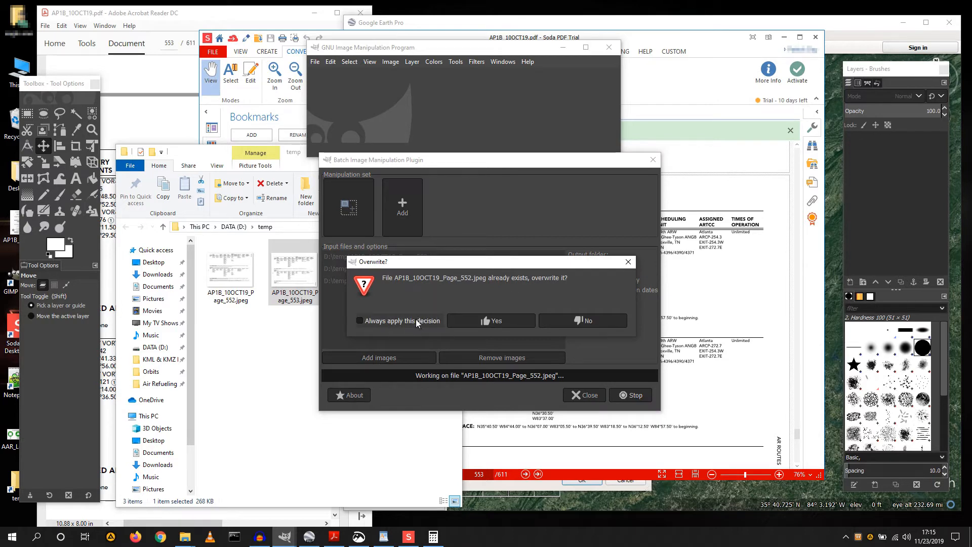
{"action": "left_click", "coordinate": [488, 322]}
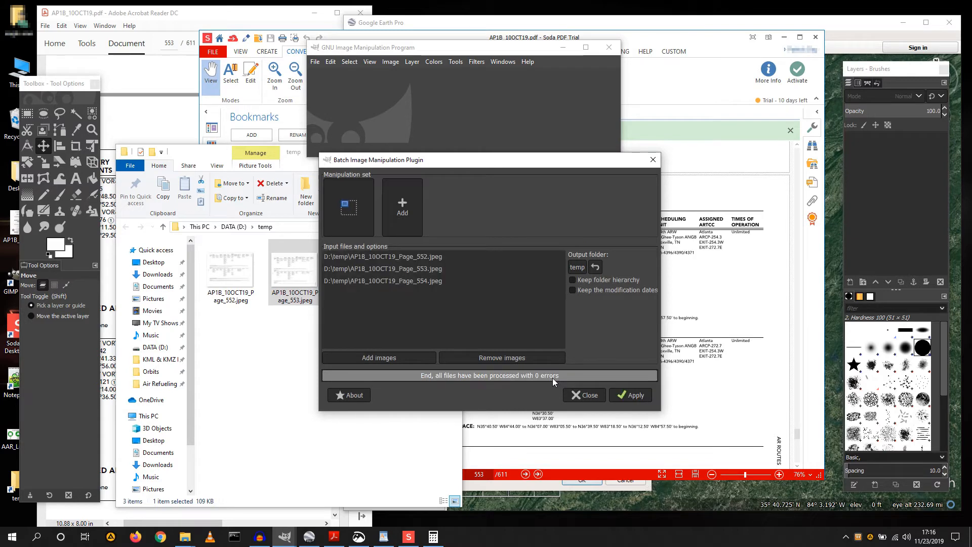
{"action": "left_click", "coordinate": [583, 397]}
Step: Check the pixel dimensions of the resized AP1B_10OCT19_Page_553.jpeg in its file properties, and close them
{"action": "left_click", "coordinate": [387, 320]}
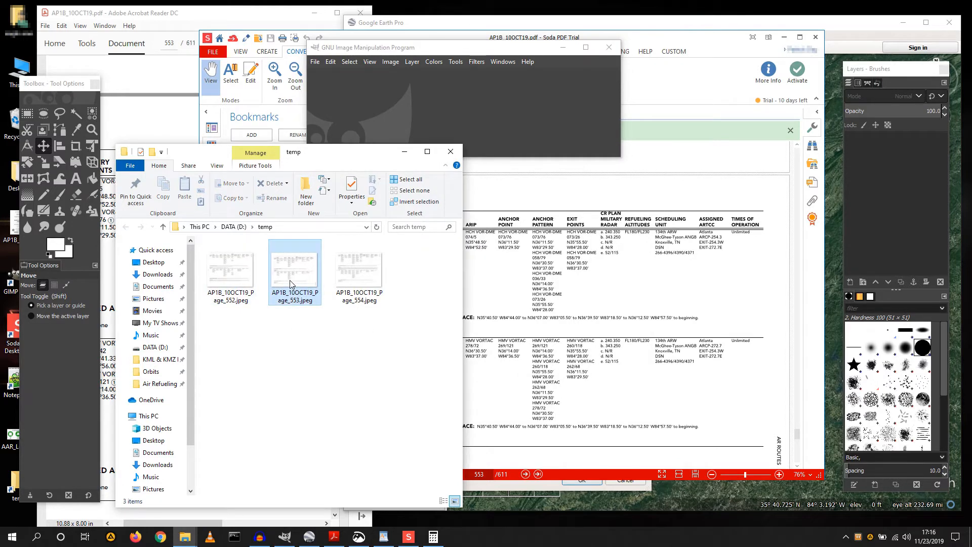
{"action": "right_click", "coordinate": [291, 285]}
{"action": "left_click", "coordinate": [333, 502]}
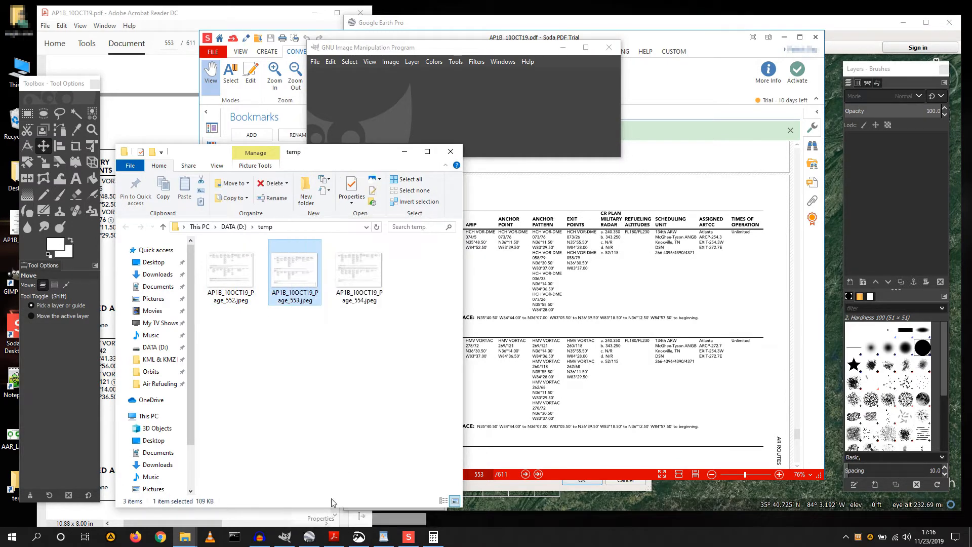
{"action": "left_click", "coordinate": [354, 287]}
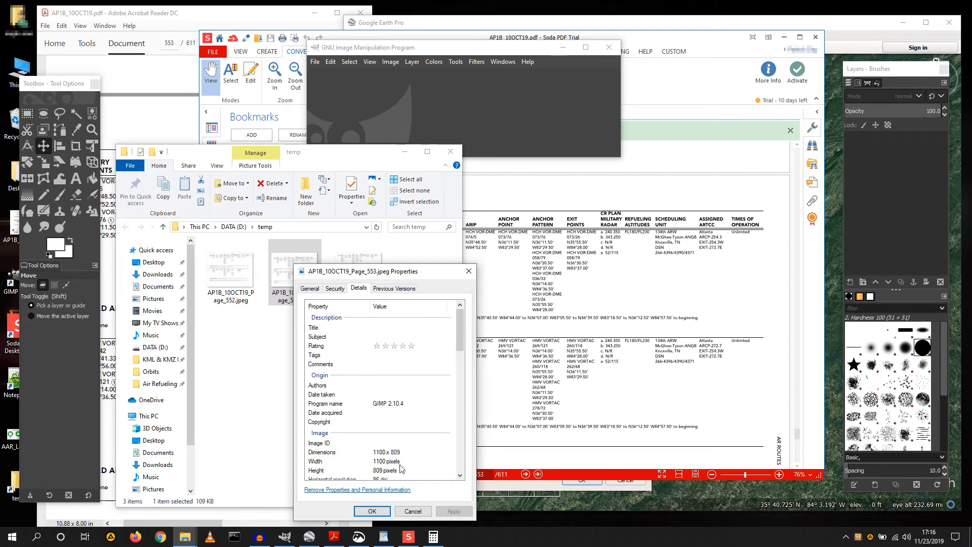
{"action": "left_click", "coordinate": [410, 512]}
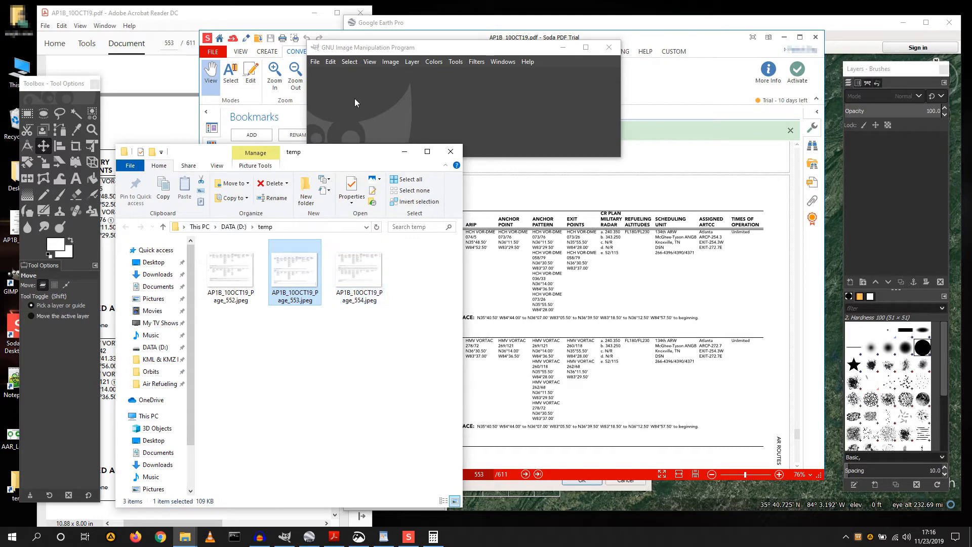
Step: Review the aspect ratio and interpolation choices of the batch Resize manipulation, and close the plugin without applying anything
{"action": "left_click", "coordinate": [316, 62]}
{"action": "left_click", "coordinate": [348, 134]}
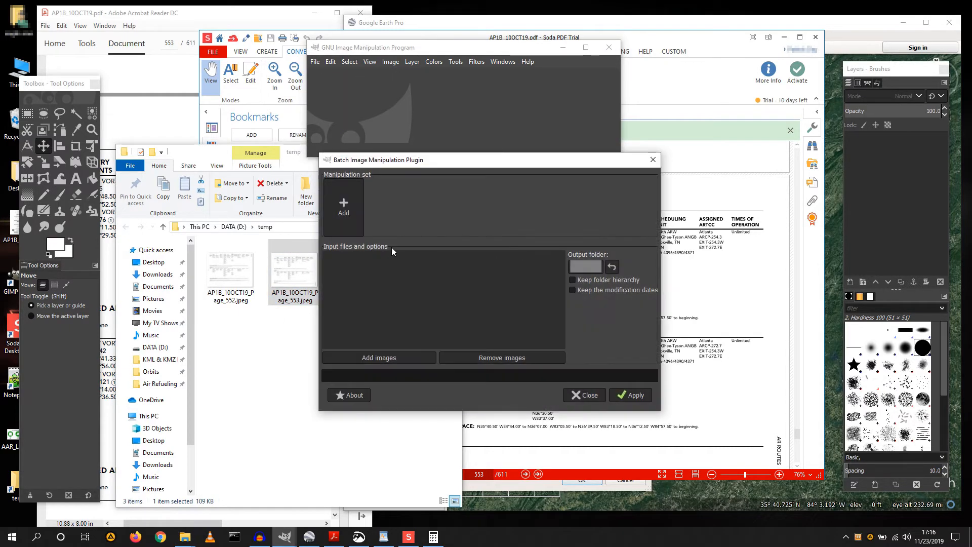
{"action": "left_click", "coordinate": [357, 214]}
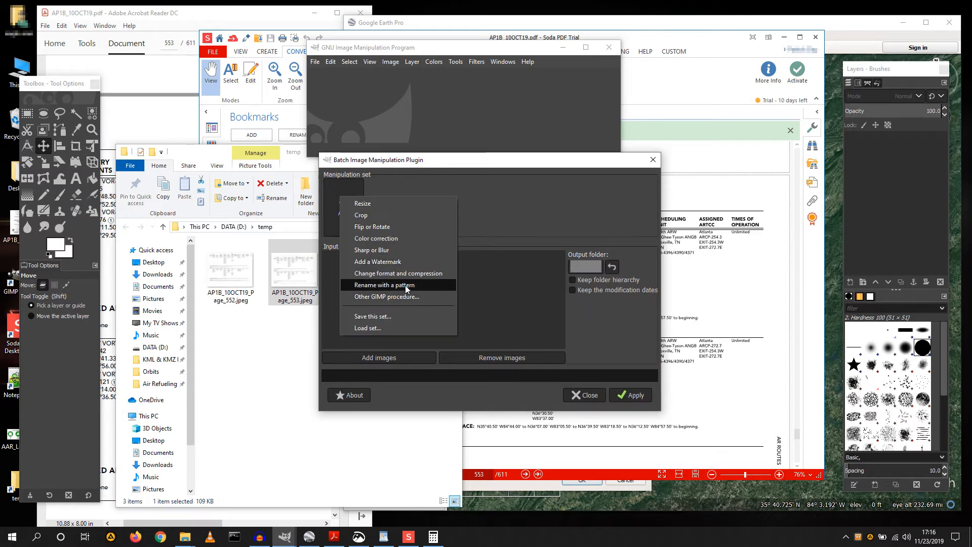
{"action": "left_click", "coordinate": [396, 204]}
{"action": "left_click", "coordinate": [496, 268]}
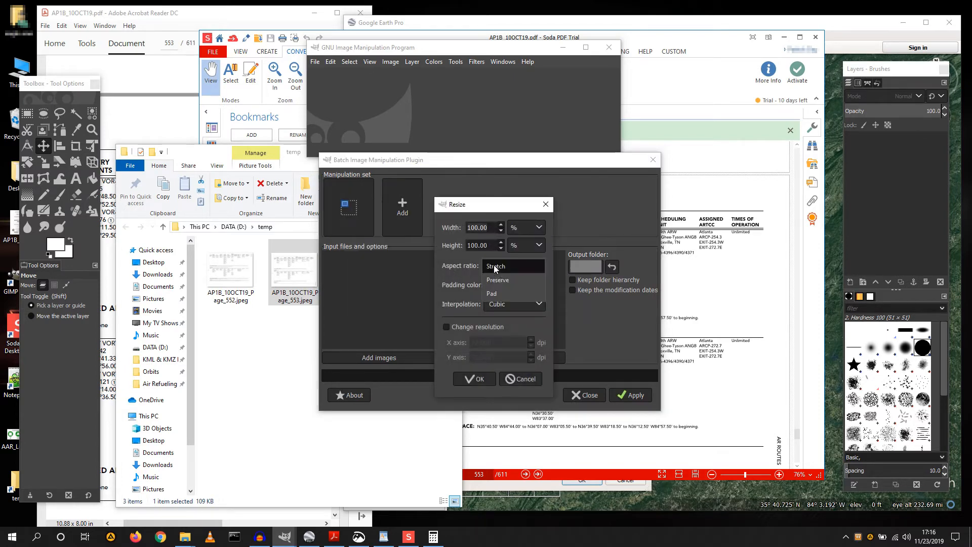
{"action": "left_click", "coordinate": [493, 268]}
{"action": "left_click", "coordinate": [493, 306]}
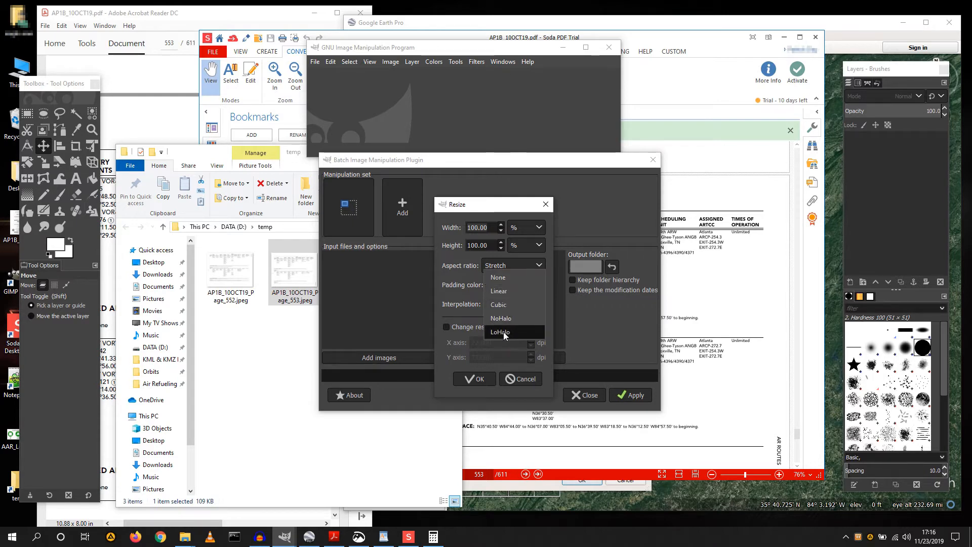
{"action": "left_click", "coordinate": [500, 331]}
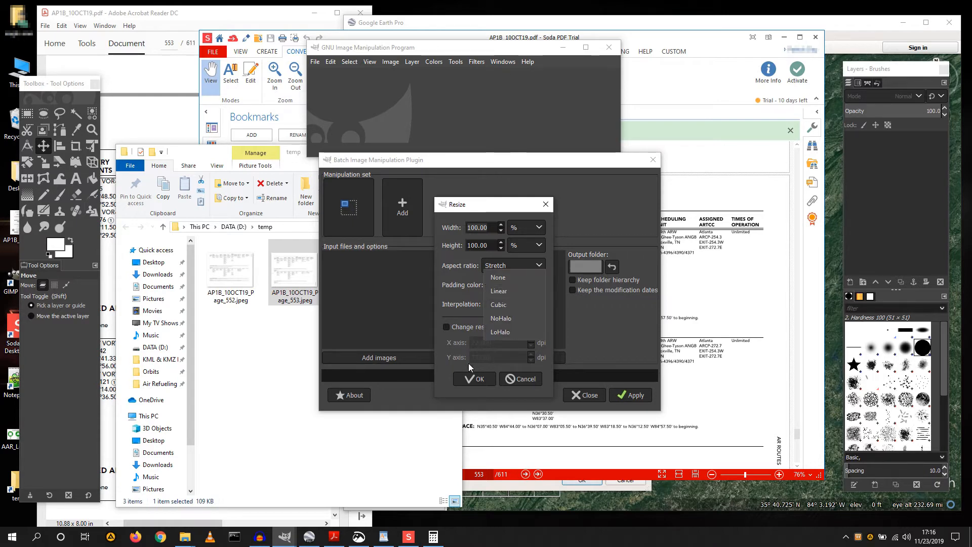
{"action": "left_click", "coordinate": [520, 378]}
{"action": "left_click", "coordinate": [586, 395]}
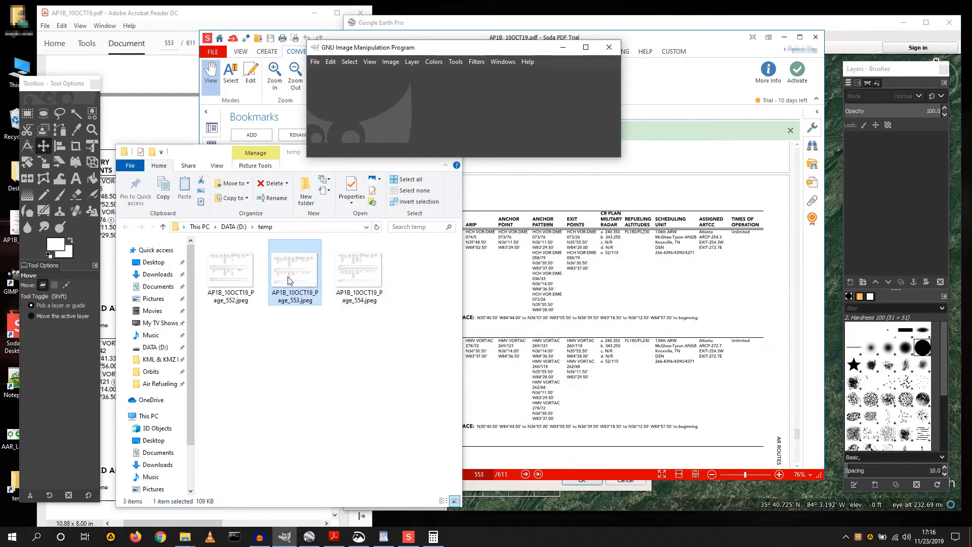
Step: Open AP1B_10OCT19_Page_553.jpeg from the temp folder in GIMP, reposition its window, and activate Rectangle Select
{"action": "left_click_drag", "start_coordinate": [289, 280], "coordinate": [349, 122]}
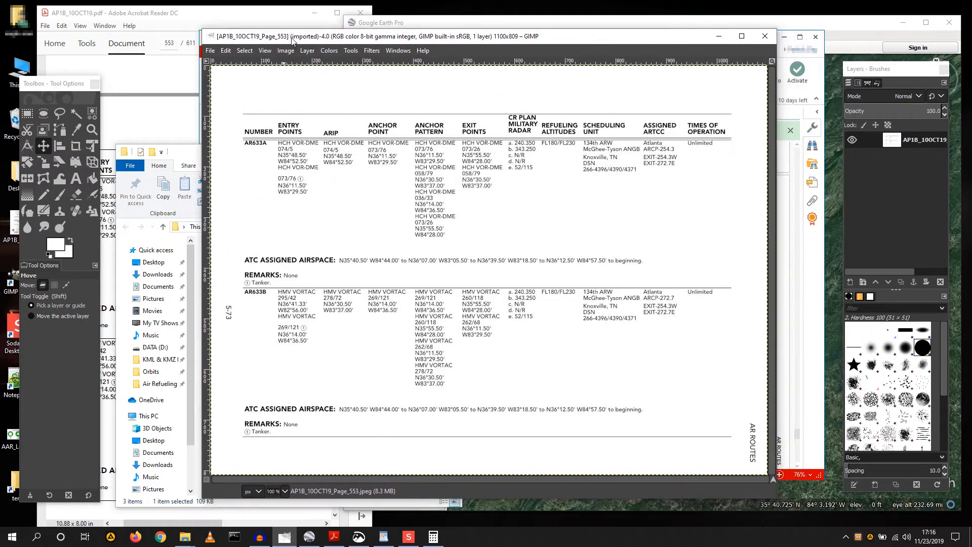
{"action": "left_click_drag", "start_coordinate": [292, 42], "coordinate": [238, 47]}
{"action": "left_click", "coordinate": [27, 114]}
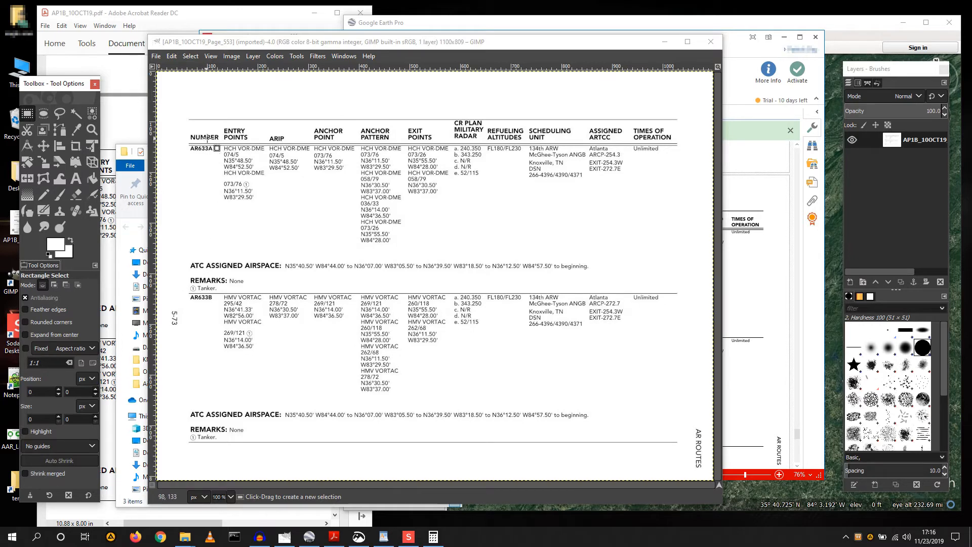
{"action": "left_click_drag", "start_coordinate": [186, 117], "coordinate": [689, 140]}
{"action": "left_click_drag", "start_coordinate": [684, 147], "coordinate": [680, 146]}
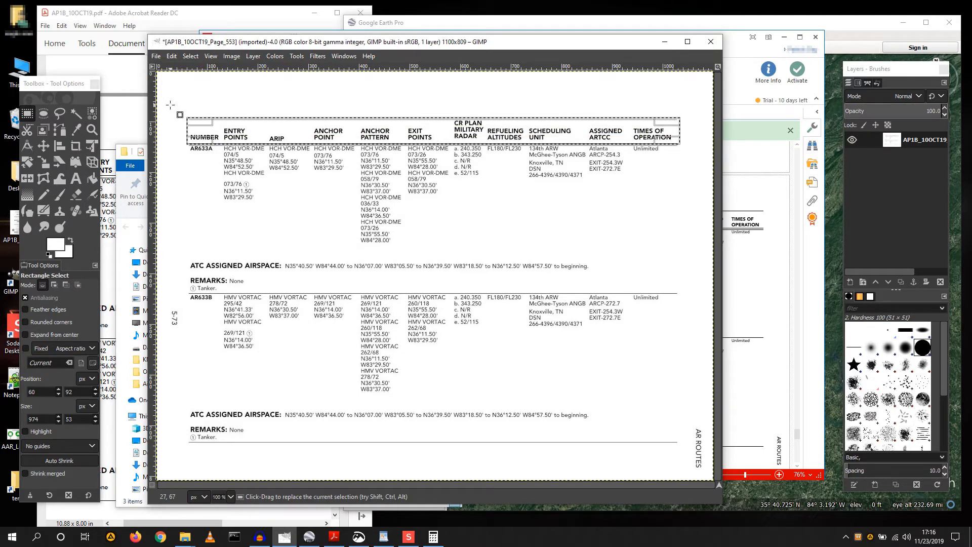
{"action": "left_click", "coordinate": [198, 174]}
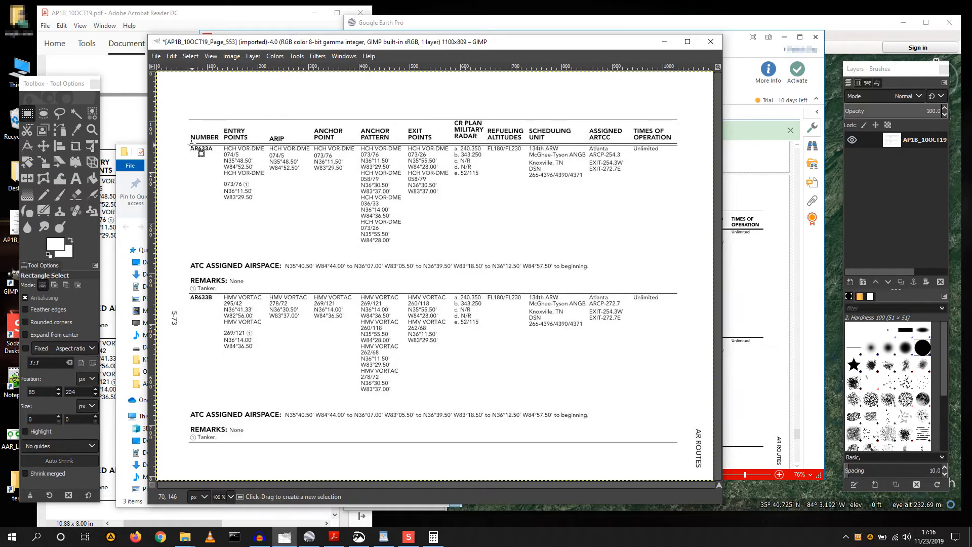
Step: Select the column headers and the whole AR633A entry, about 973 × 348 px, and crop the image to that selection
{"action": "left_click_drag", "start_coordinate": [186, 117], "coordinate": [680, 294]}
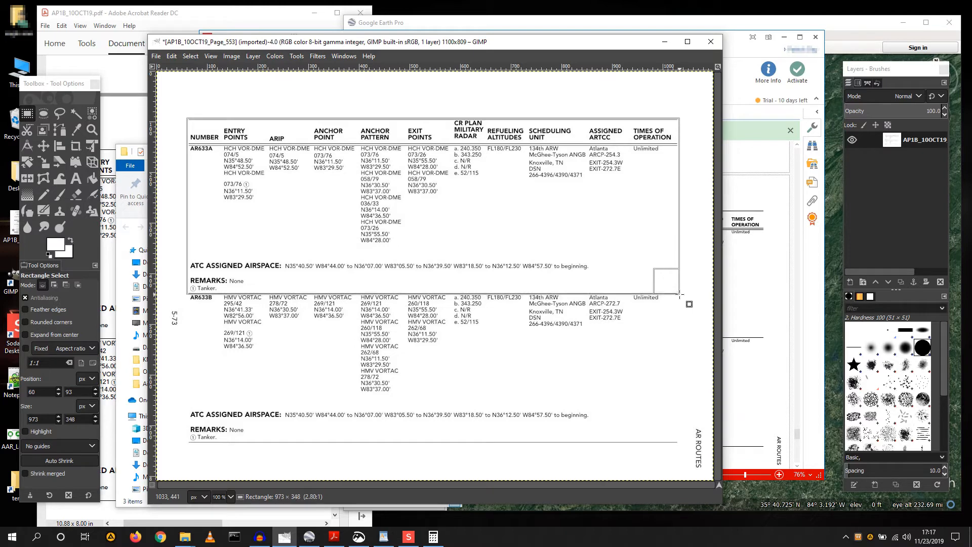
{"action": "left_click", "coordinate": [237, 56]}
{"action": "left_click", "coordinate": [262, 207]}
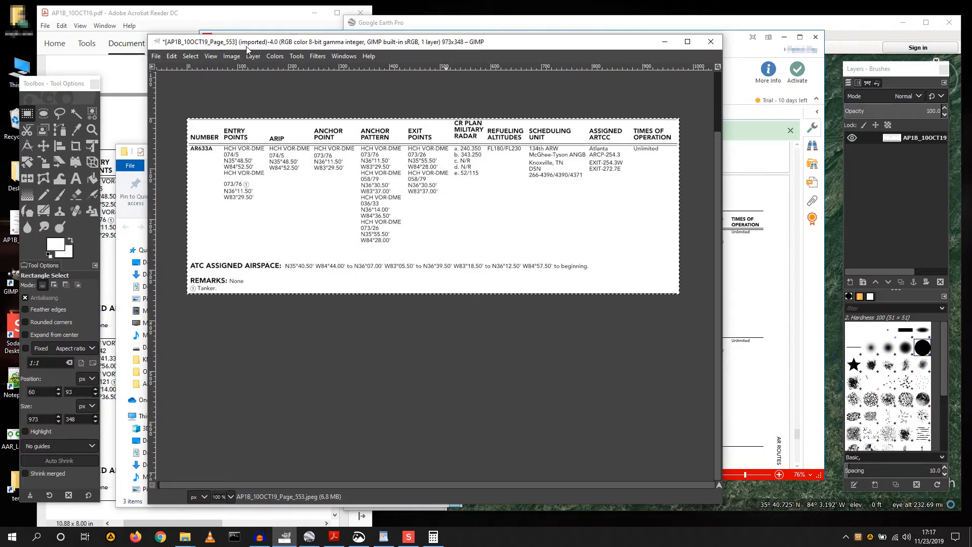
Step: Export the cropped image to the temp folder as AR633A.jpeg at quality 90, and minimize the image window
{"action": "left_click", "coordinate": [157, 56]}
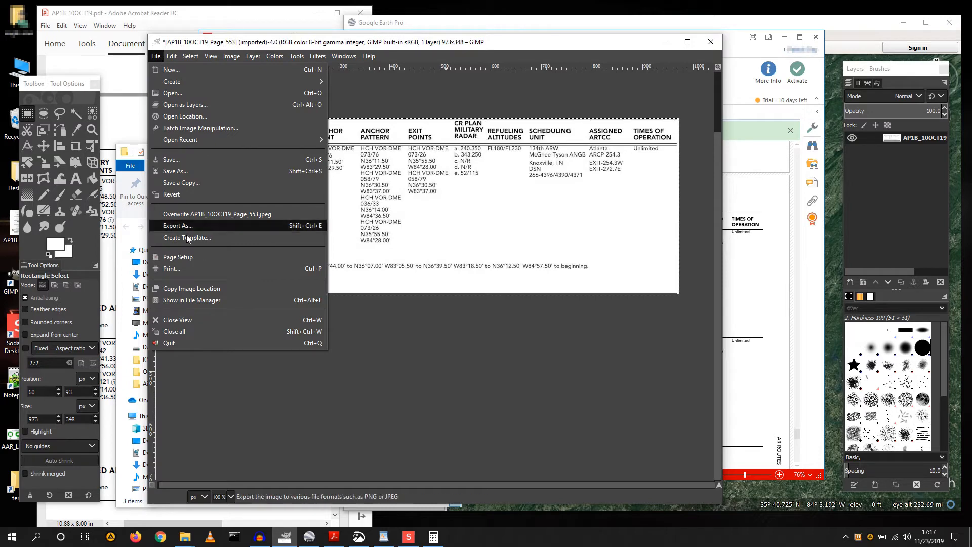
{"action": "left_click", "coordinate": [217, 225]}
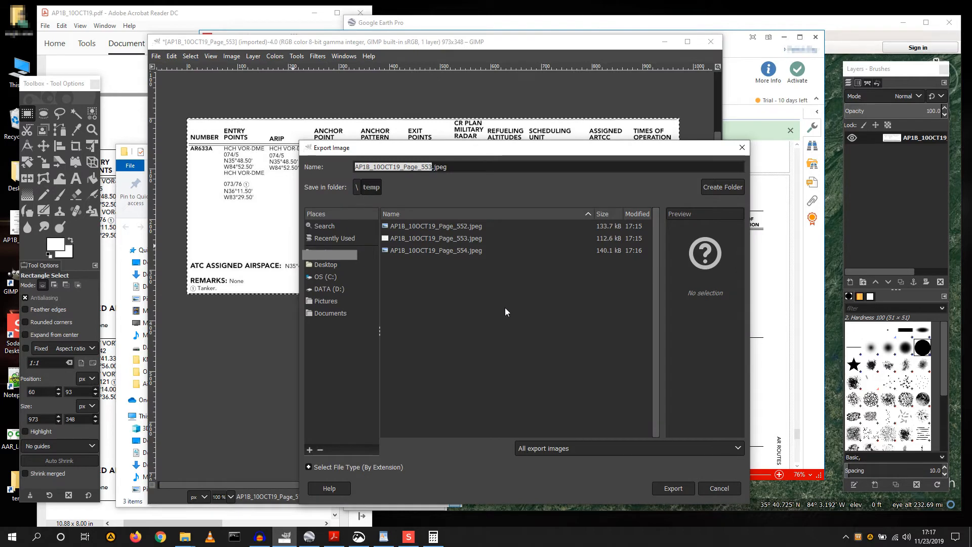
{"action": "type", "text": "AR633A"}
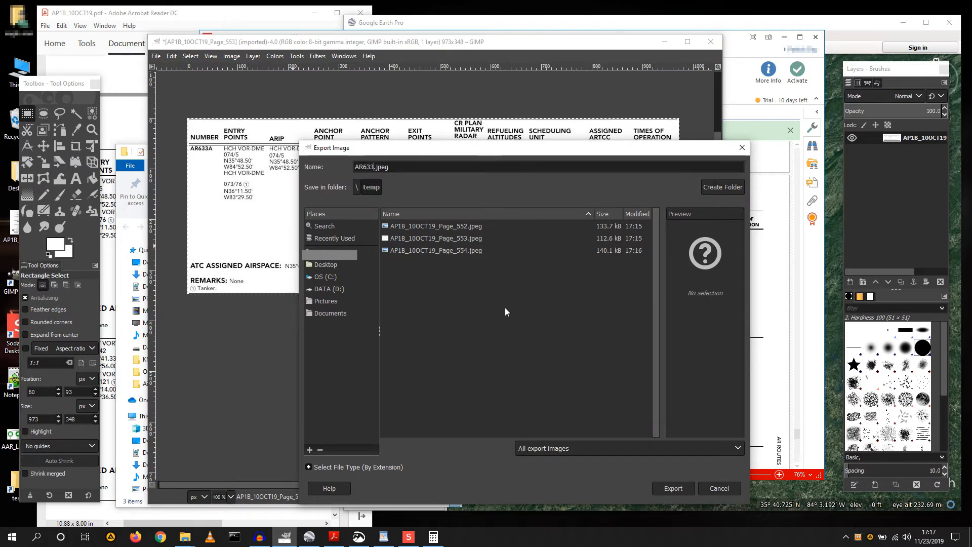
{"action": "left_click", "coordinate": [679, 489]}
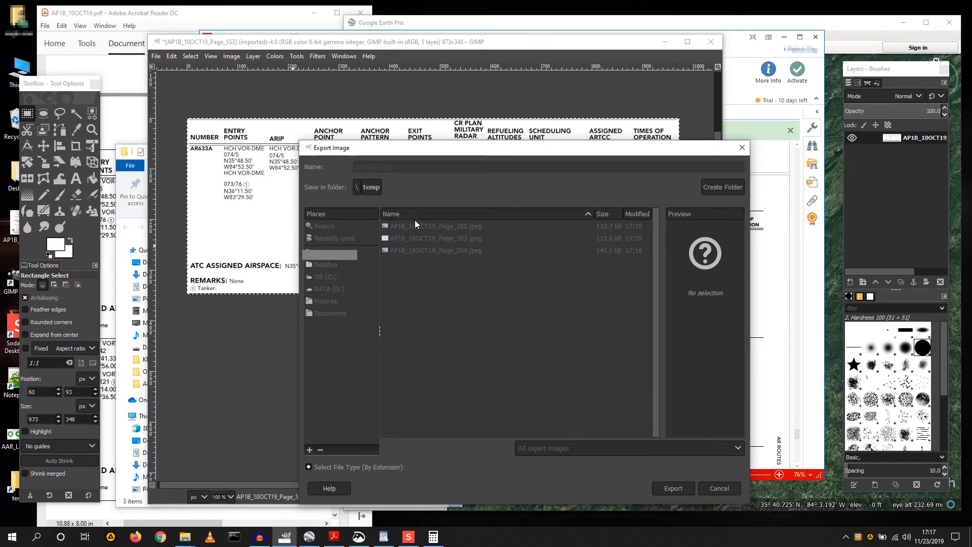
{"action": "left_click", "coordinate": [531, 333]}
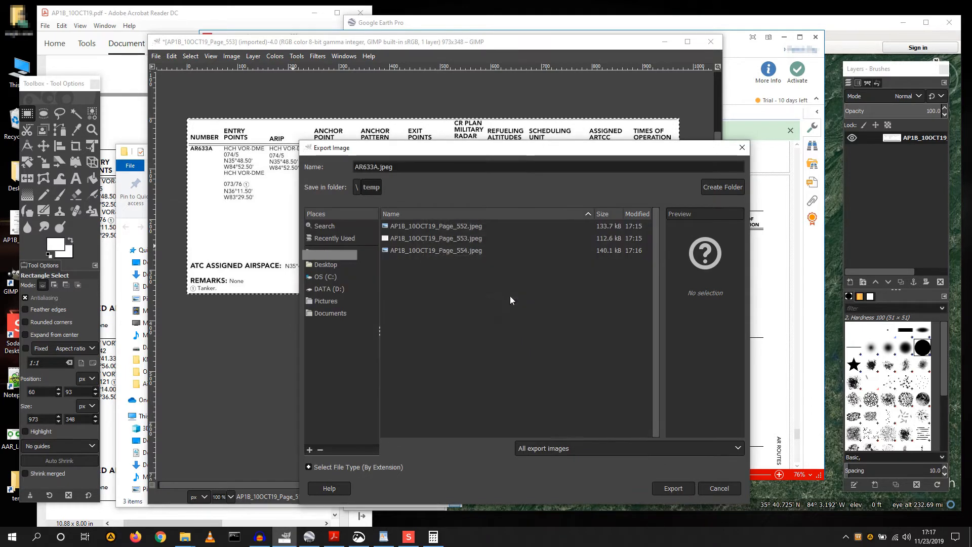
{"action": "left_click", "coordinate": [675, 488]}
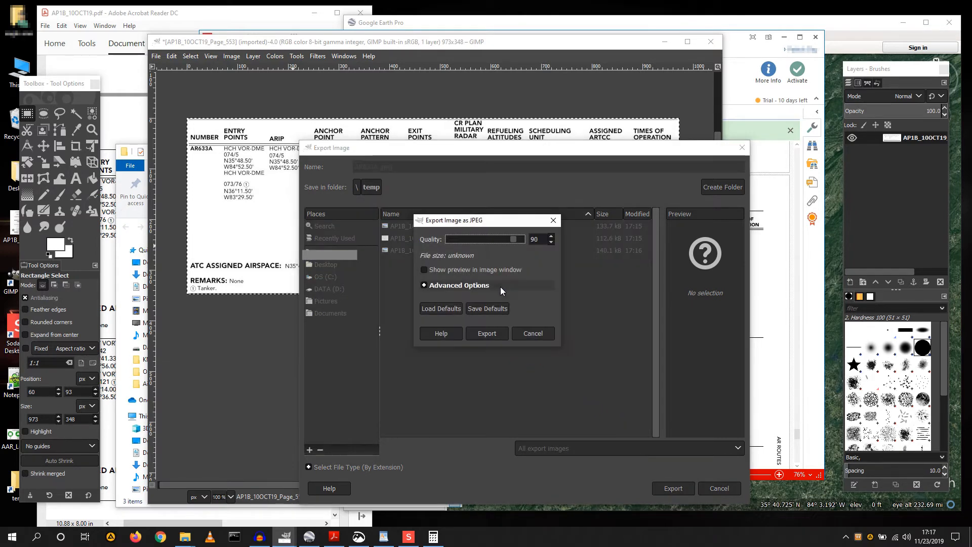
{"action": "left_click", "coordinate": [488, 333]}
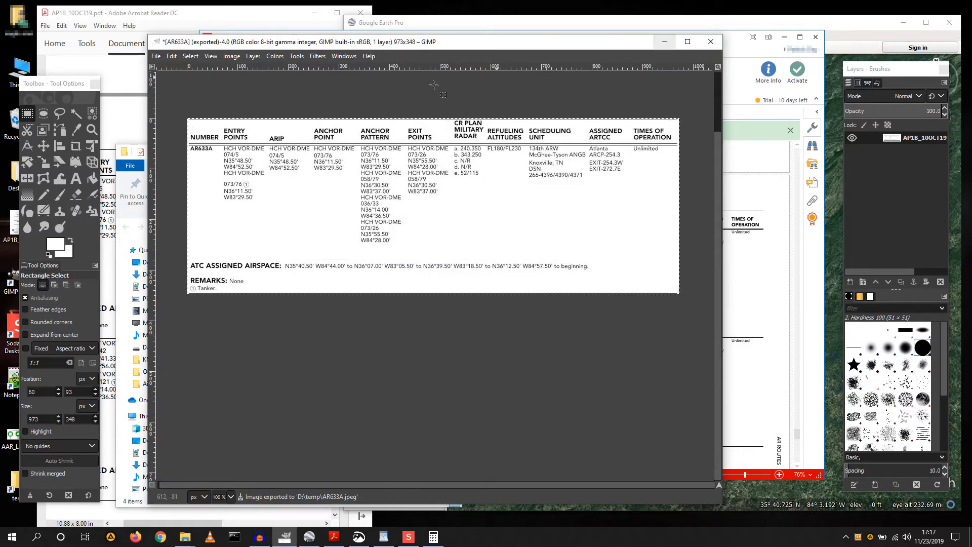
{"action": "left_click", "coordinate": [282, 178]}
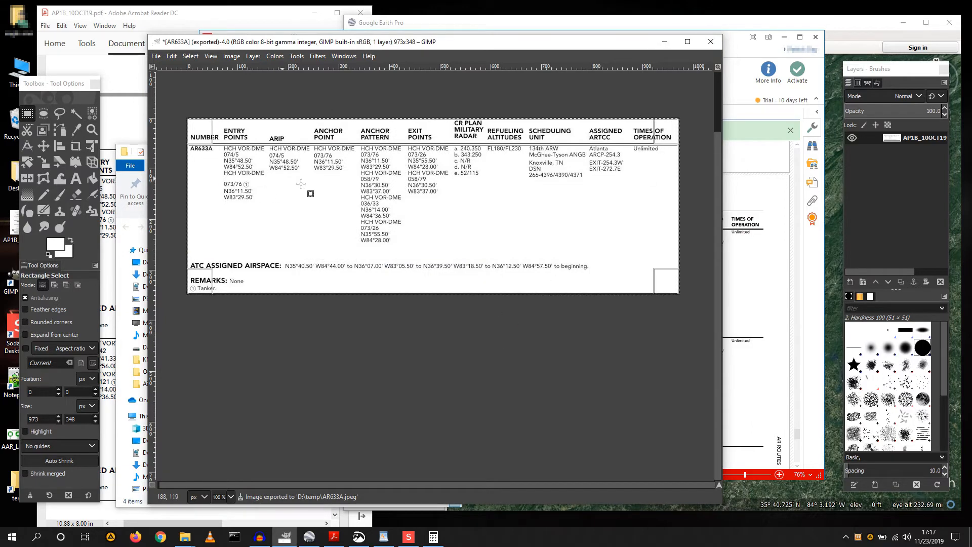
{"action": "left_click", "coordinate": [665, 41]}
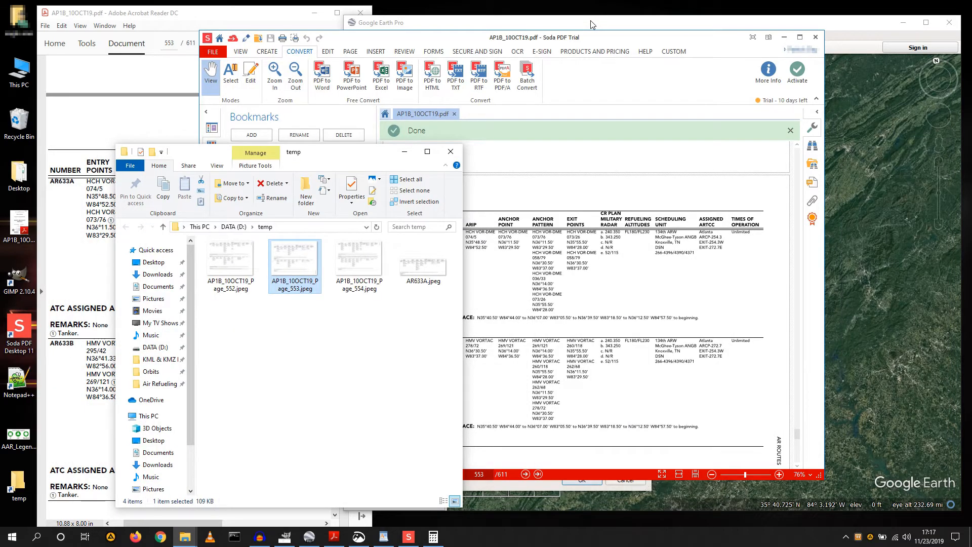
Step: Switch to Google Earth Pro and add the local image AR633A.jpeg from the temp folder on DATA (D:) to the placemark description
{"action": "left_click", "coordinate": [592, 24]}
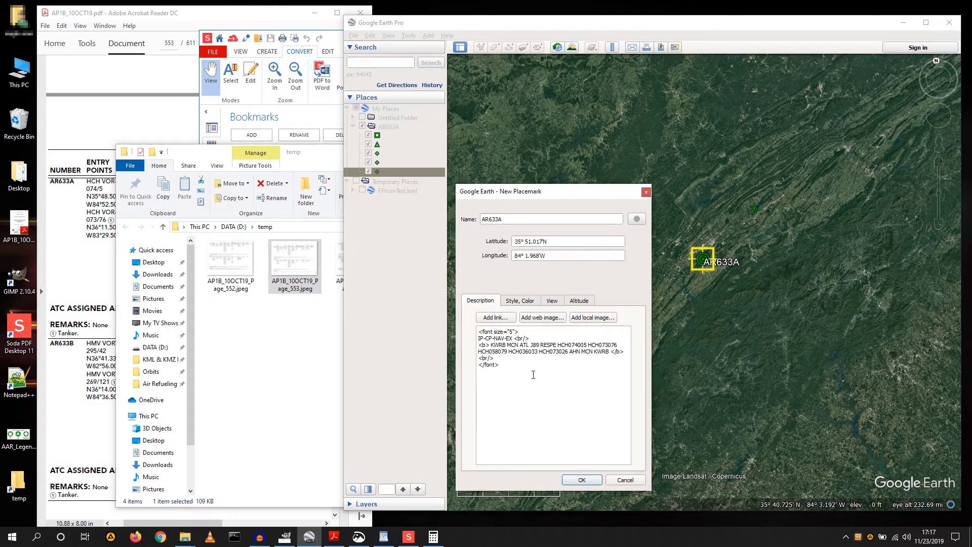
{"action": "left_click", "coordinate": [587, 319]}
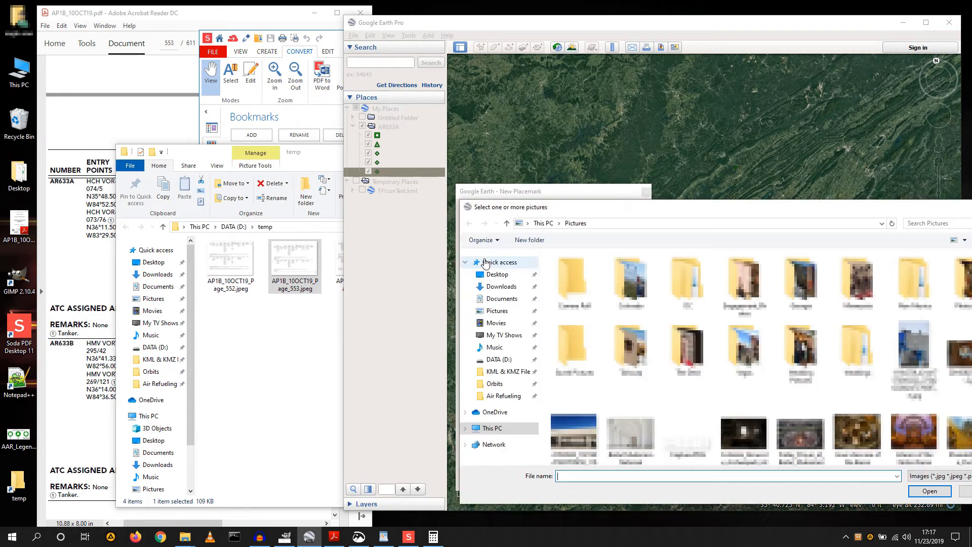
{"action": "left_click", "coordinate": [500, 444]}
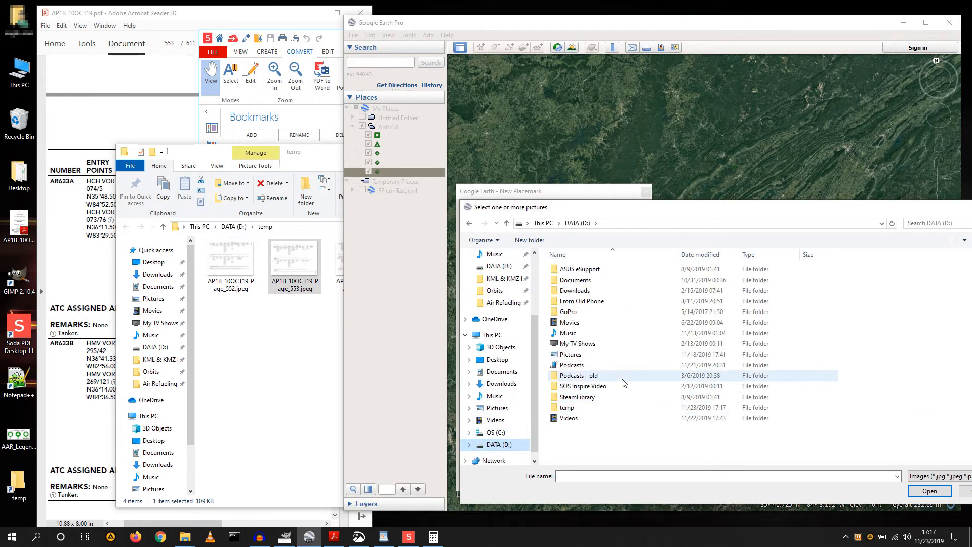
{"action": "double_click", "coordinate": [567, 407]}
{"action": "left_click_drag", "start_coordinate": [665, 212], "coordinate": [608, 208]}
{"action": "double_click", "coordinate": [673, 272]}
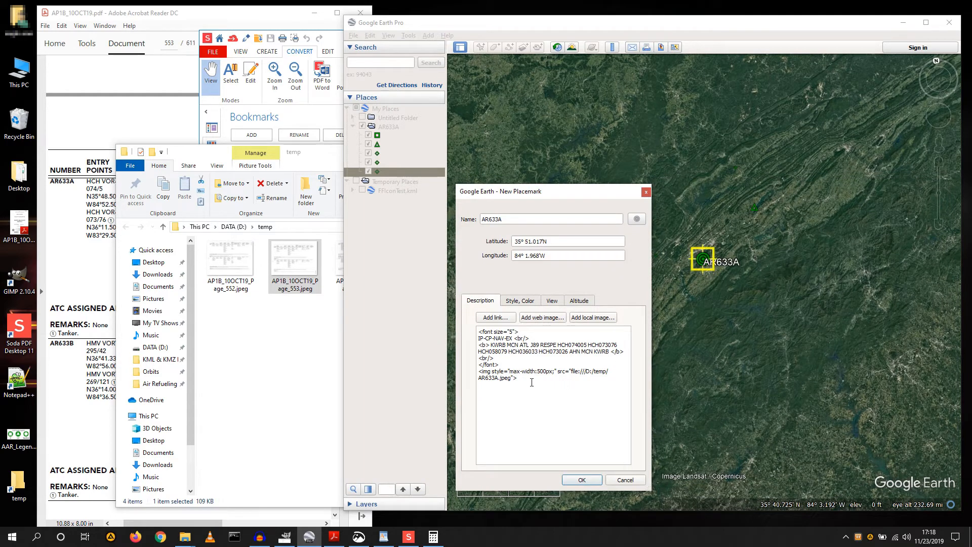
Step: Add the local image AAR_Legend.jpeg from the Desktop below the AR633A image in the placemark description
{"action": "key", "text": "Return"}
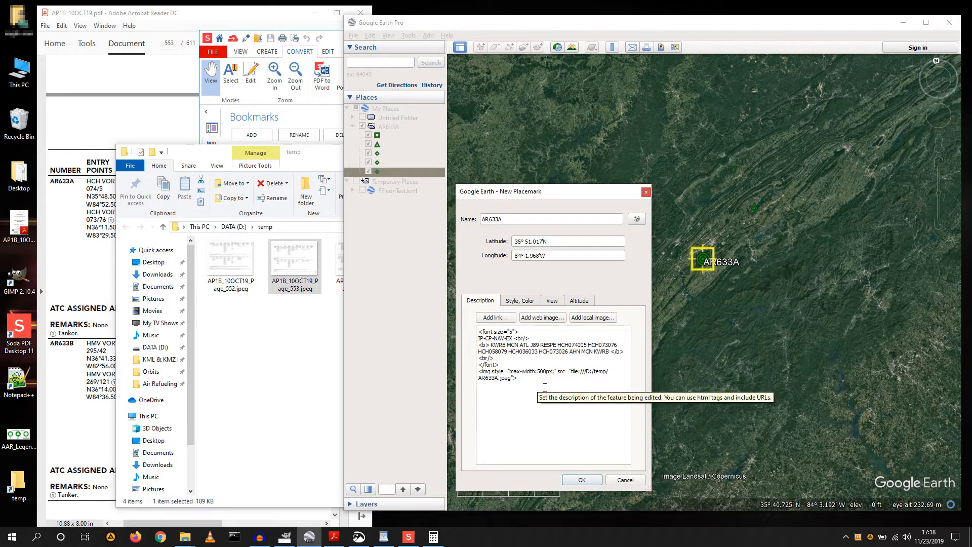
{"action": "left_click", "coordinate": [589, 318]}
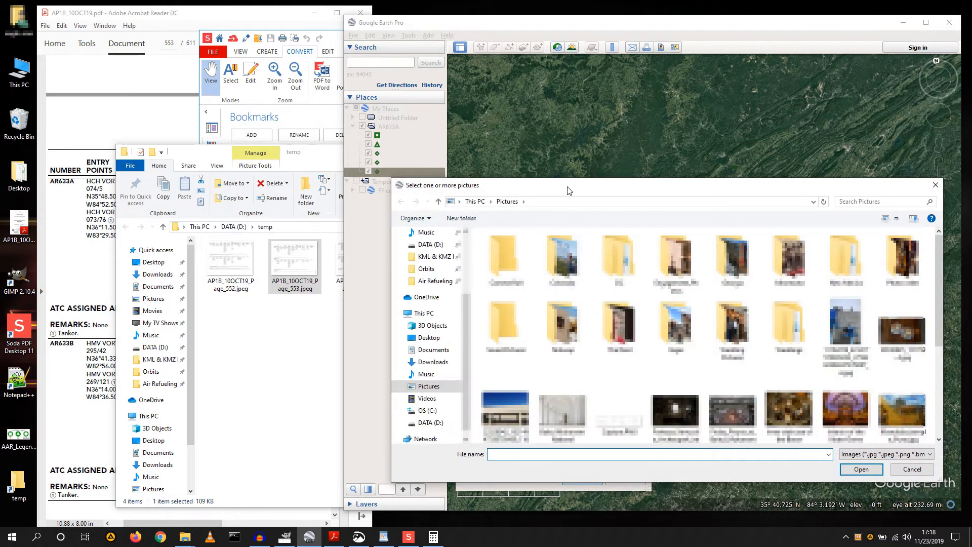
{"action": "left_click_drag", "start_coordinate": [567, 187], "coordinate": [542, 170]}
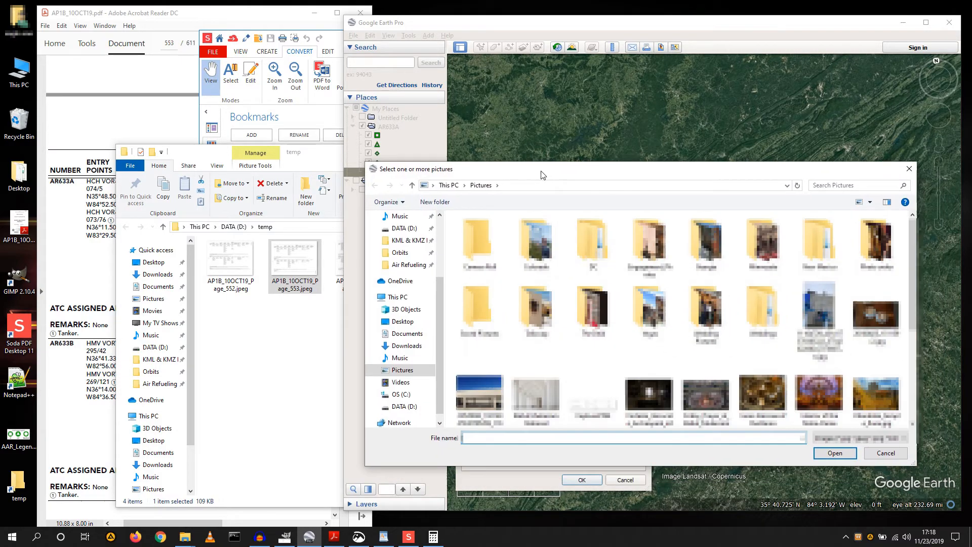
{"action": "left_click", "coordinate": [403, 321]}
{"action": "double_click", "coordinate": [487, 242]}
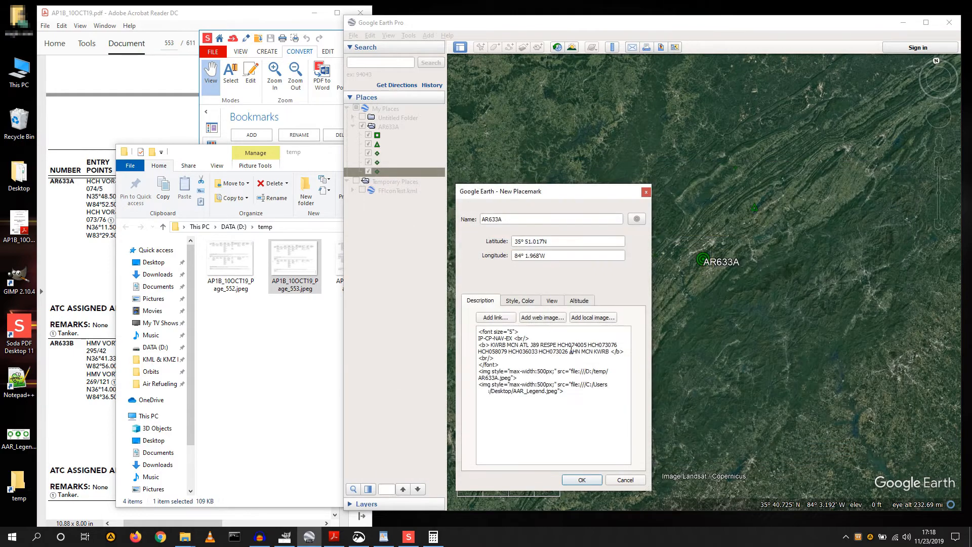
Step: Save the AR633A placemark, check its description balloon on the map, and close the balloon
{"action": "left_click", "coordinate": [582, 480]}
{"action": "left_click", "coordinate": [704, 262]}
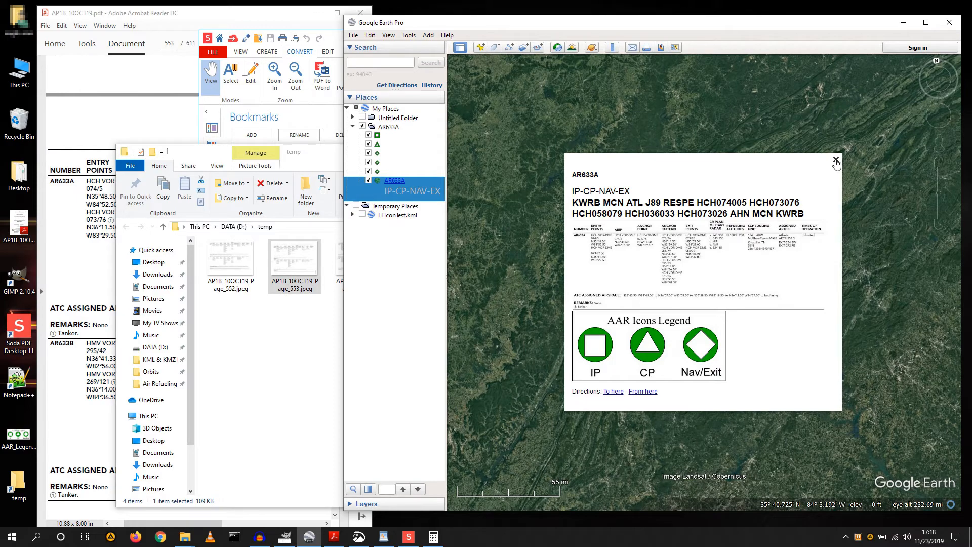
{"action": "left_click", "coordinate": [836, 161]}
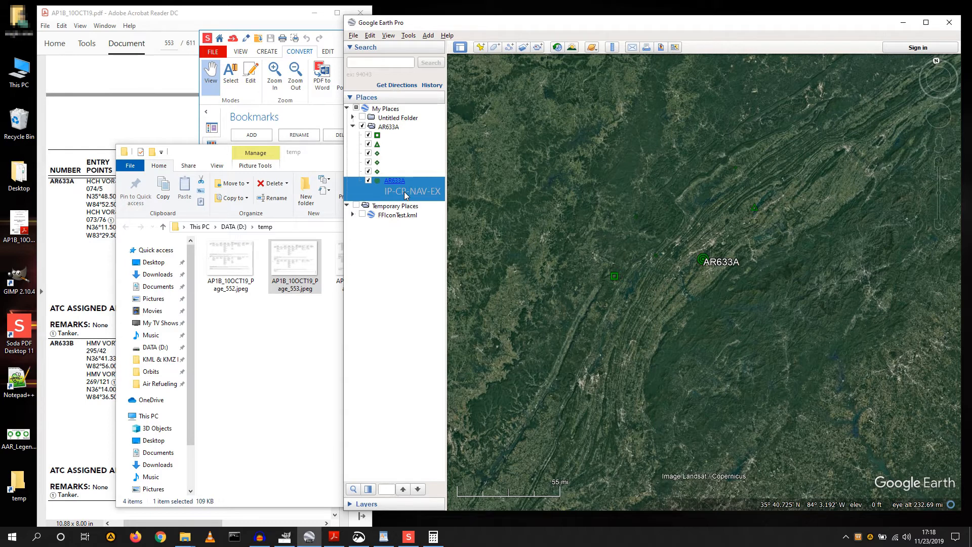
Step: Start a new polygon with an empty name and outline a seven-point area around the AR633A placemark
{"action": "right_click", "coordinate": [405, 195]}
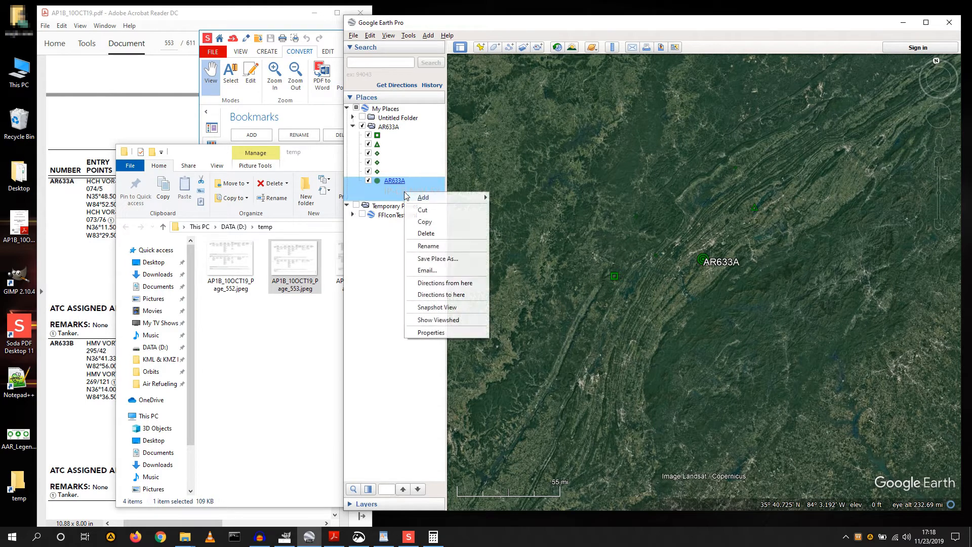
{"action": "mouse_move", "coordinate": [433, 202]}
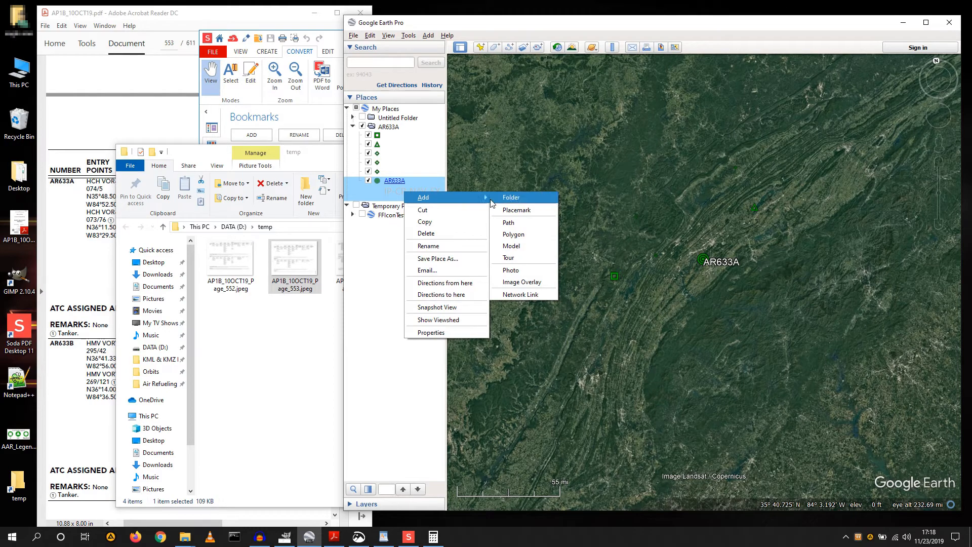
{"action": "left_click", "coordinate": [517, 235]}
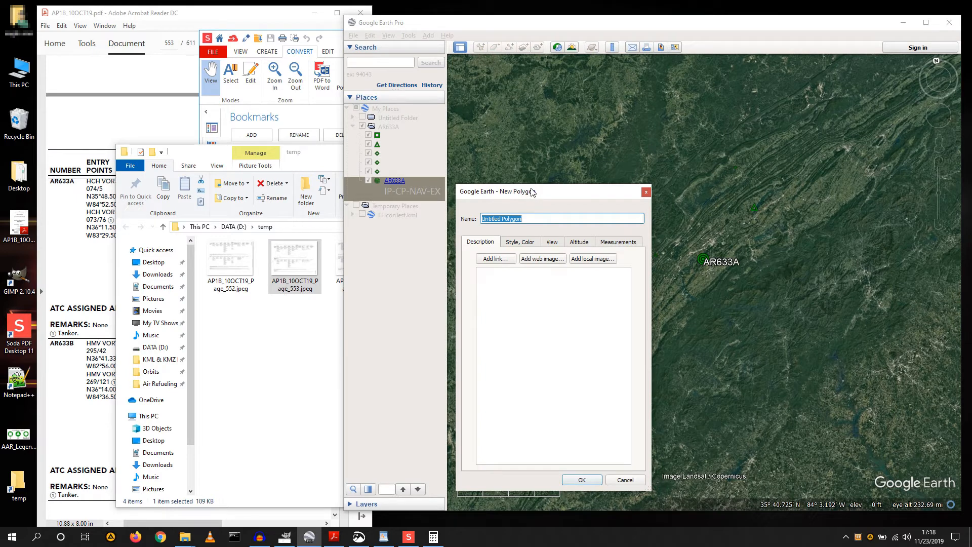
{"action": "key", "text": "BackSpace"}
{"action": "left_click", "coordinate": [728, 328]}
{"action": "left_click", "coordinate": [776, 303]}
{"action": "left_click", "coordinate": [793, 246]}
{"action": "left_click", "coordinate": [744, 208]}
{"action": "left_click", "coordinate": [704, 216]}
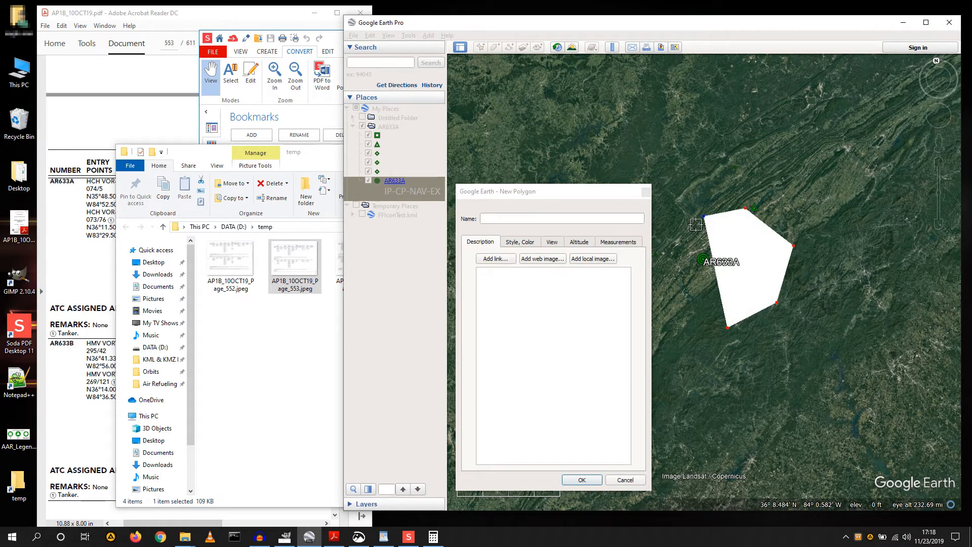
{"action": "left_click", "coordinate": [679, 260]}
{"action": "left_click", "coordinate": [686, 297]}
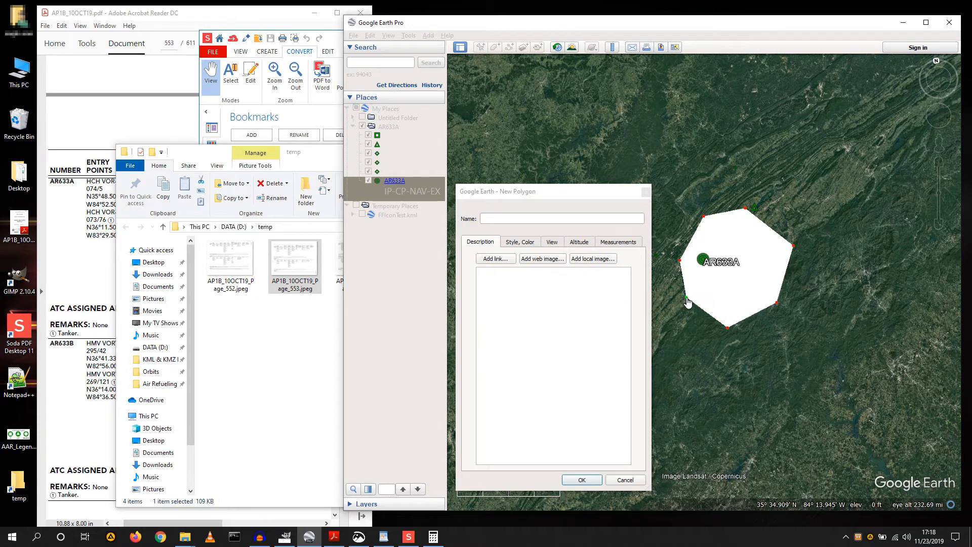
Step: Give the polygon's outline a black line color and a width of 7.5
{"action": "left_click", "coordinate": [521, 249]}
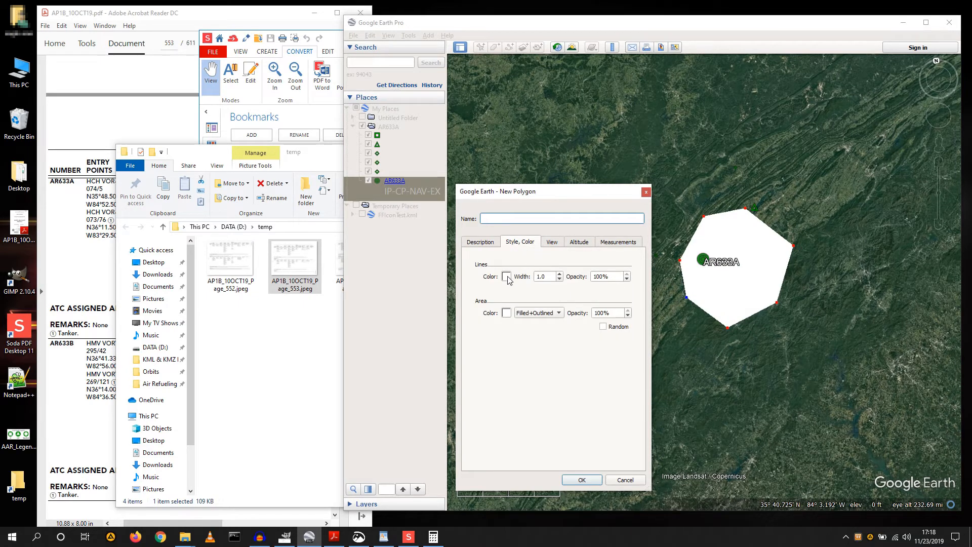
{"action": "left_click", "coordinate": [507, 276]}
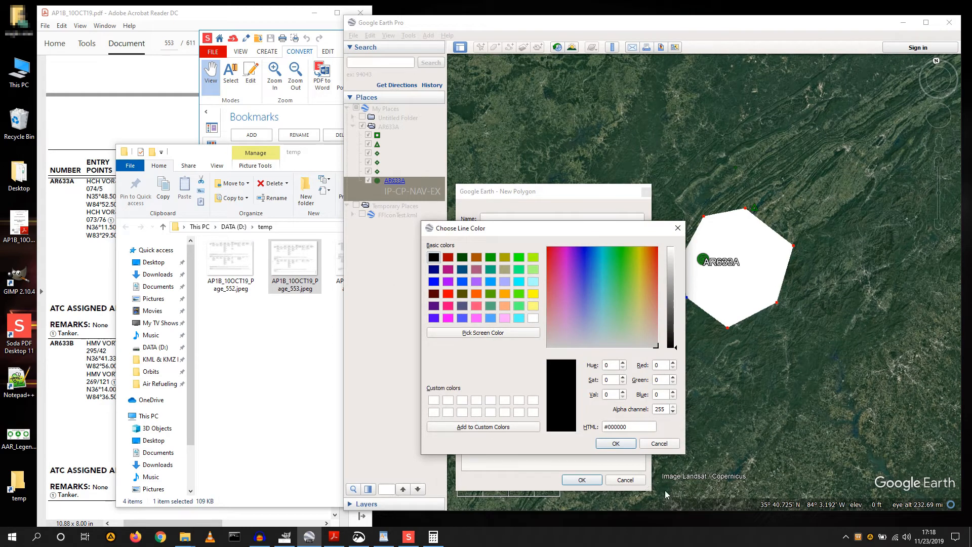
{"action": "left_click", "coordinate": [620, 444]}
{"action": "left_click_drag", "start_coordinate": [553, 276], "coordinate": [523, 283]}
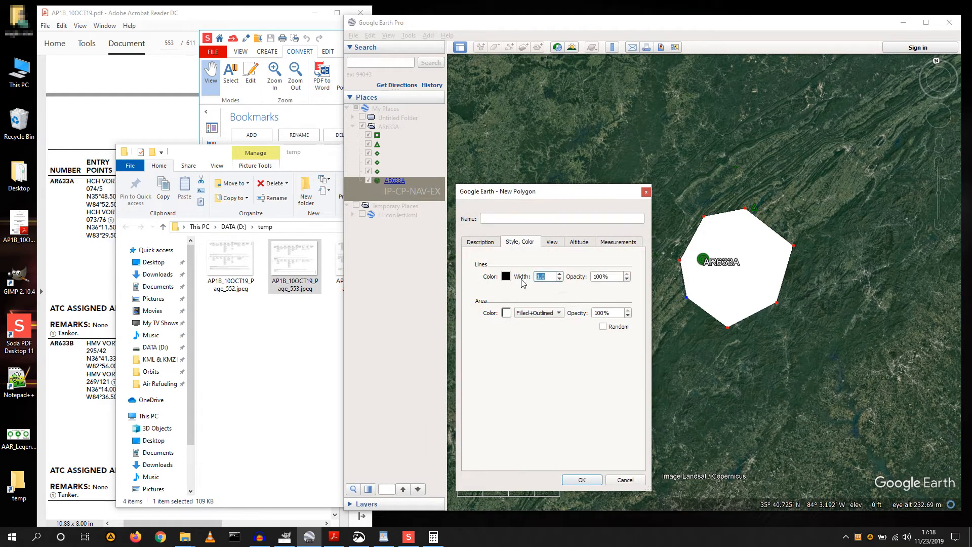
{"action": "type", "text": "7.5"}
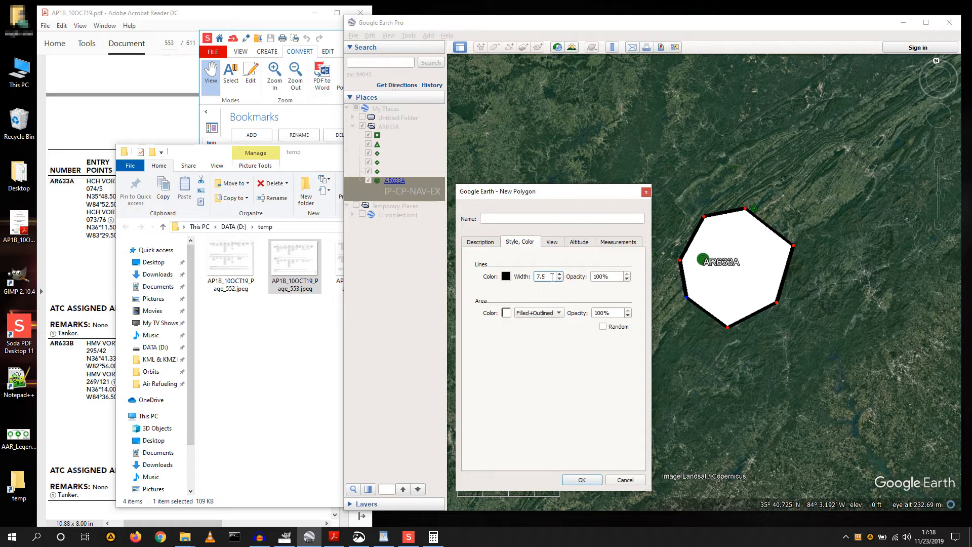
Step: Fill the polygon's area with green at 50% opacity, and discard the new polygon
{"action": "left_click", "coordinate": [507, 313]}
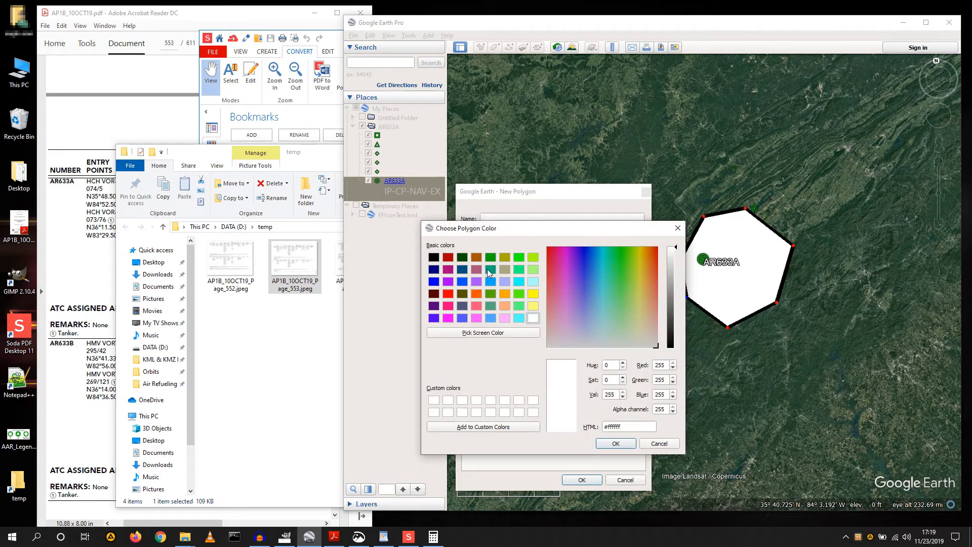
{"action": "left_click", "coordinate": [491, 257]}
{"action": "left_click", "coordinate": [616, 443]}
{"action": "left_click_drag", "start_coordinate": [612, 316], "coordinate": [587, 316]}
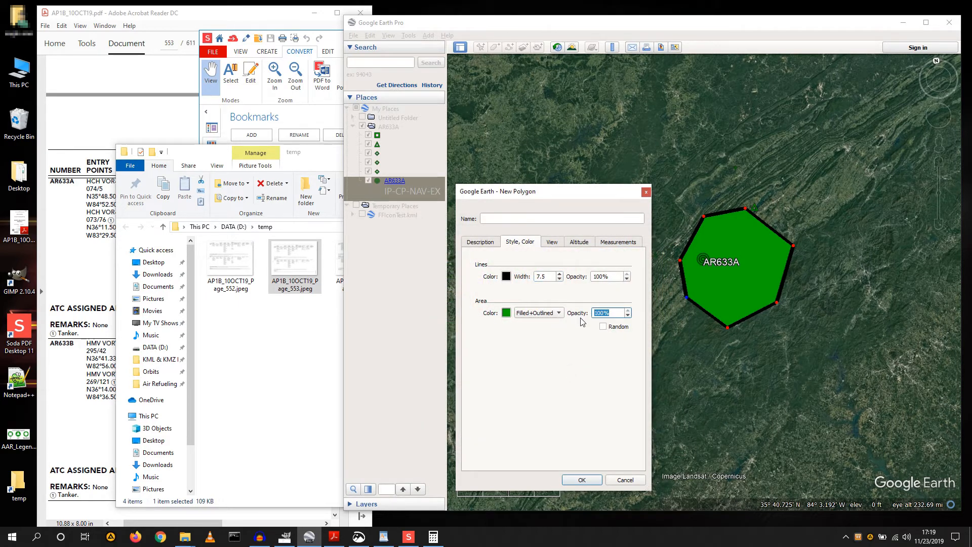
{"action": "type", "text": "50"}
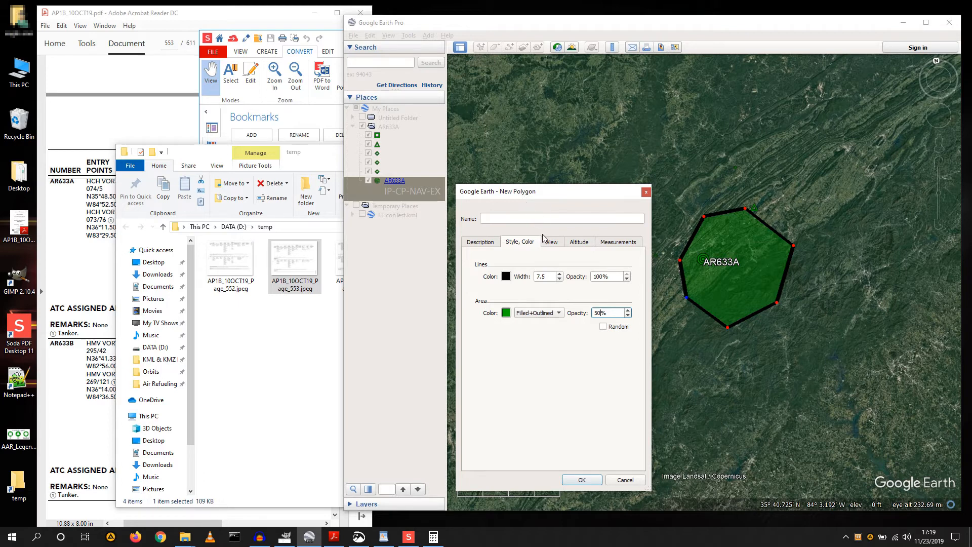
{"action": "left_click", "coordinate": [625, 480]}
Step: Add a new path named AR633A to the AR633A folder and move its dialog clear of the map
{"action": "right_click", "coordinate": [411, 187]}
{"action": "mouse_move", "coordinate": [442, 196]}
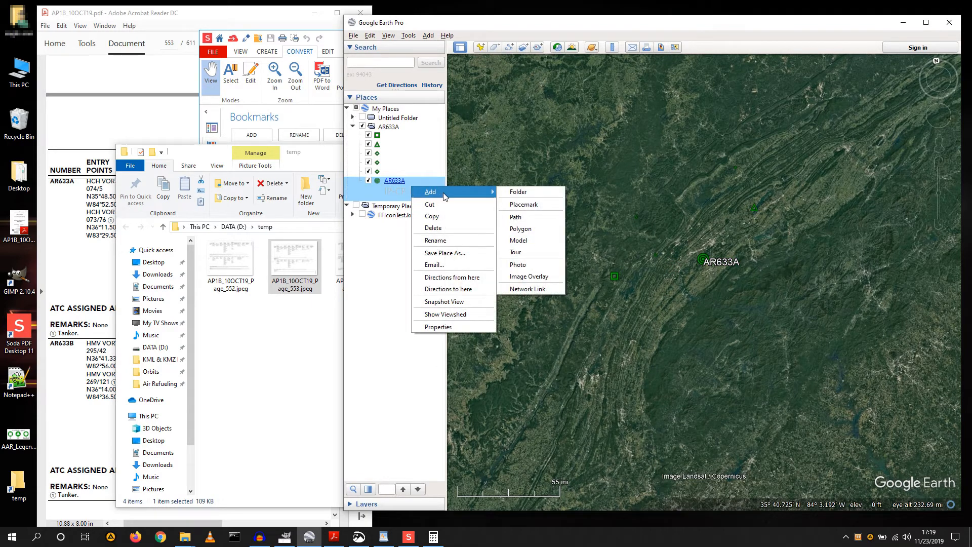
{"action": "left_click", "coordinate": [522, 216]}
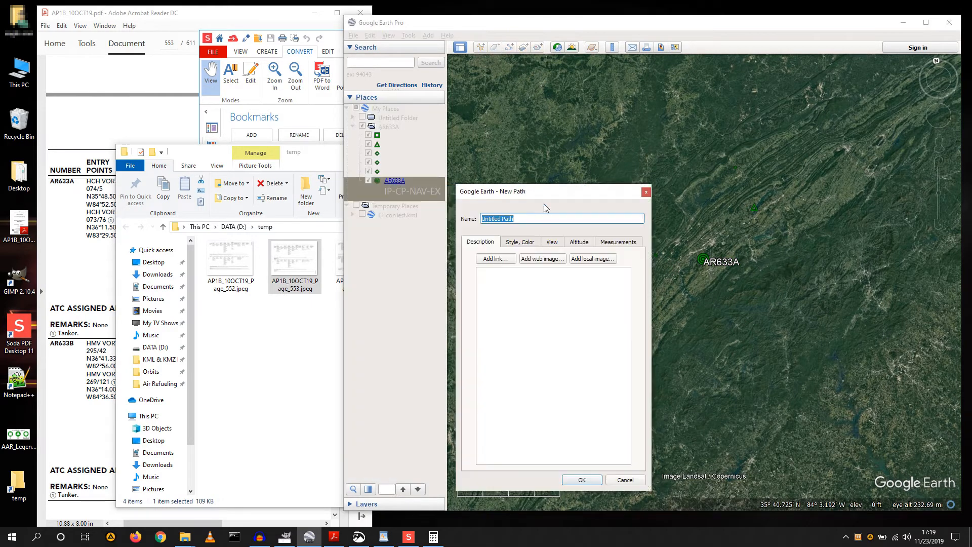
{"action": "type", "text": "AR633A"}
{"action": "left_click_drag", "start_coordinate": [549, 193], "coordinate": [335, 187]}
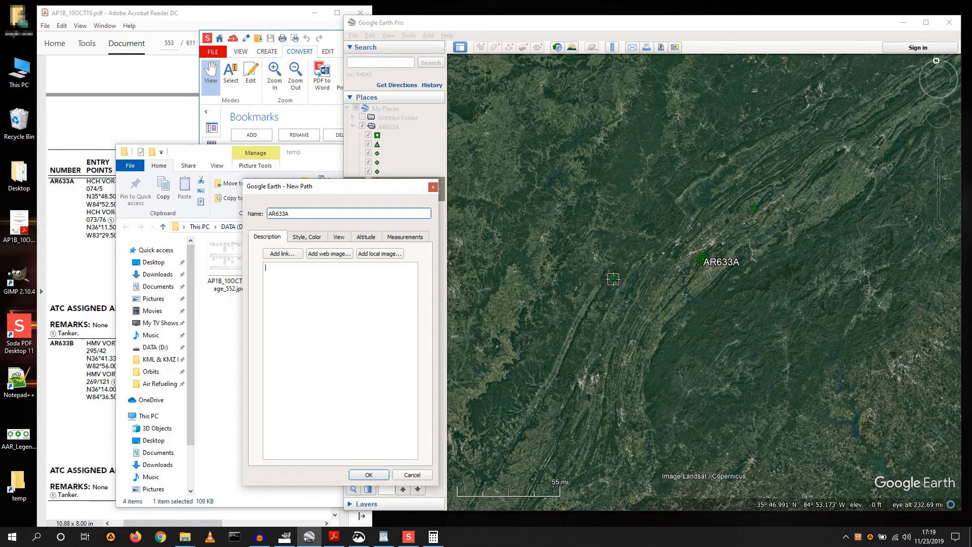
Step: Place the path's first point precisely on the green square placemark at the southwestern end of the track
{"action": "scroll", "coordinate": [614, 281], "scroll_direction": "up", "scroll_amount": 5}
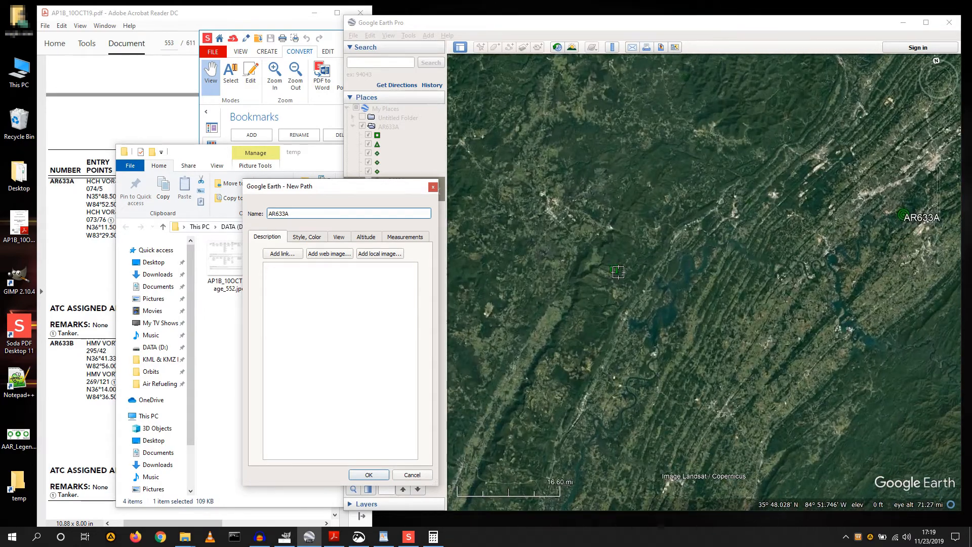
{"action": "scroll", "coordinate": [617, 274], "scroll_direction": "up", "scroll_amount": 5}
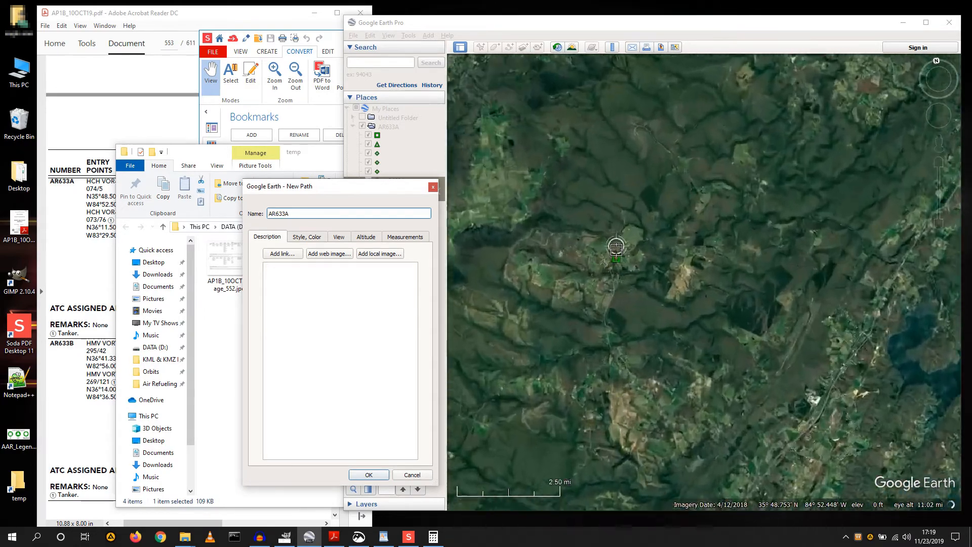
{"action": "scroll", "coordinate": [617, 259], "scroll_direction": "up", "scroll_amount": 2}
{"action": "right_click", "coordinate": [613, 292]}
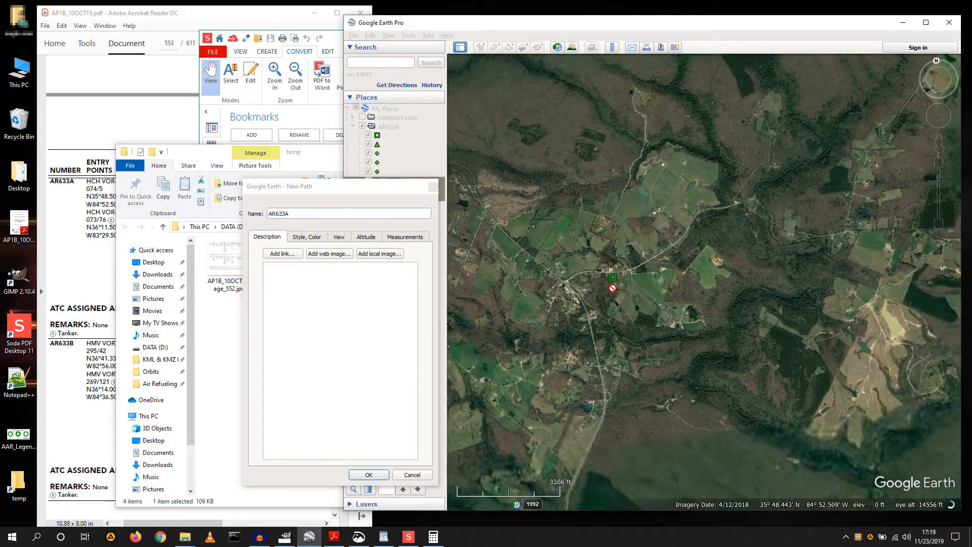
{"action": "left_click", "coordinate": [742, 284]}
{"action": "scroll", "coordinate": [602, 280], "scroll_direction": "up", "scroll_amount": 3}
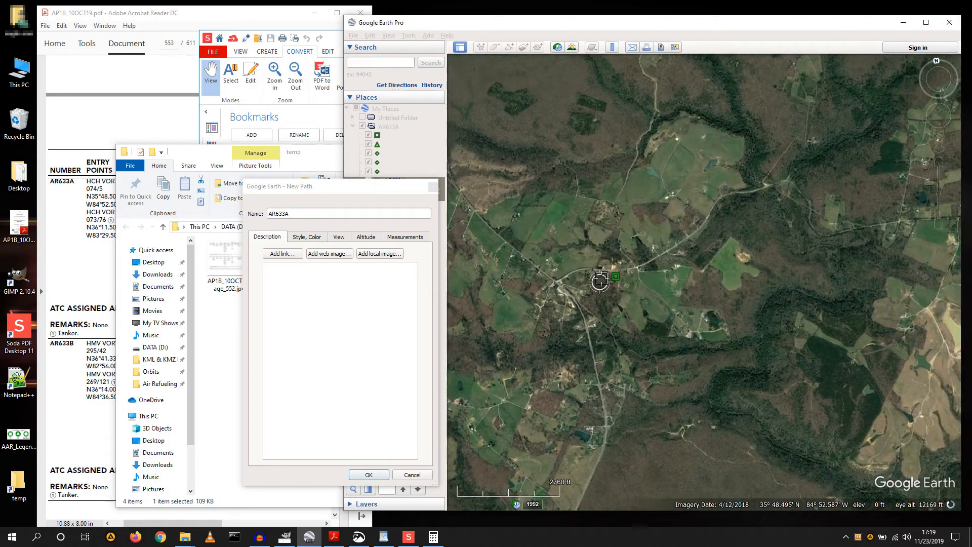
{"action": "scroll", "coordinate": [618, 276], "scroll_direction": "up", "scroll_amount": 4}
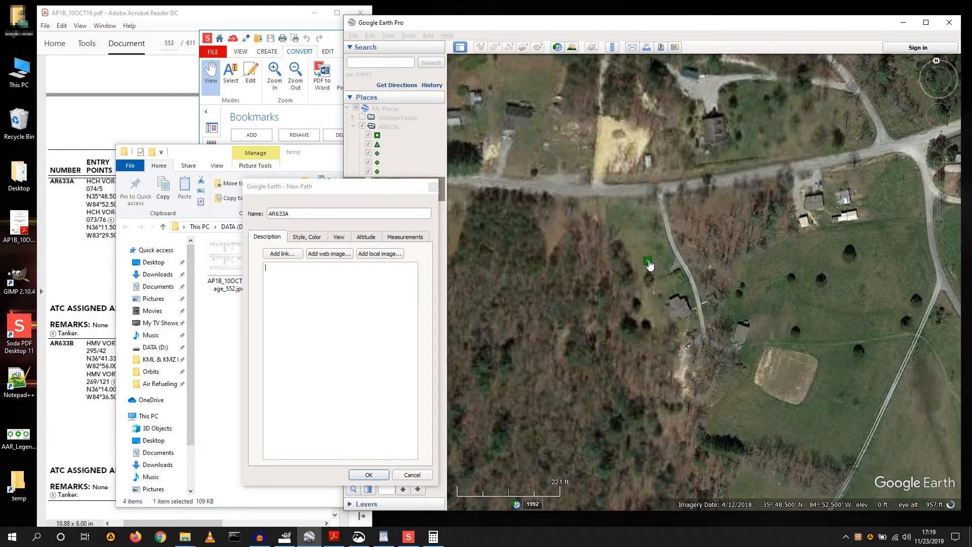
Step: Extend the path northeast to the green triangle placemark and northwest to the far end of the track, and save it
{"action": "scroll", "coordinate": [495, 396], "scroll_direction": "down", "scroll_amount": 5}
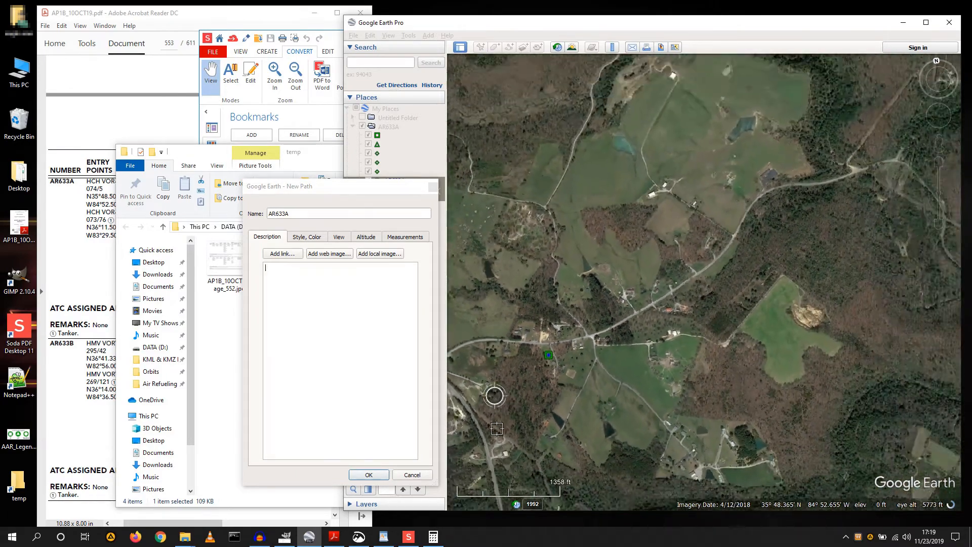
{"action": "scroll", "coordinate": [496, 428], "scroll_direction": "down", "scroll_amount": 4}
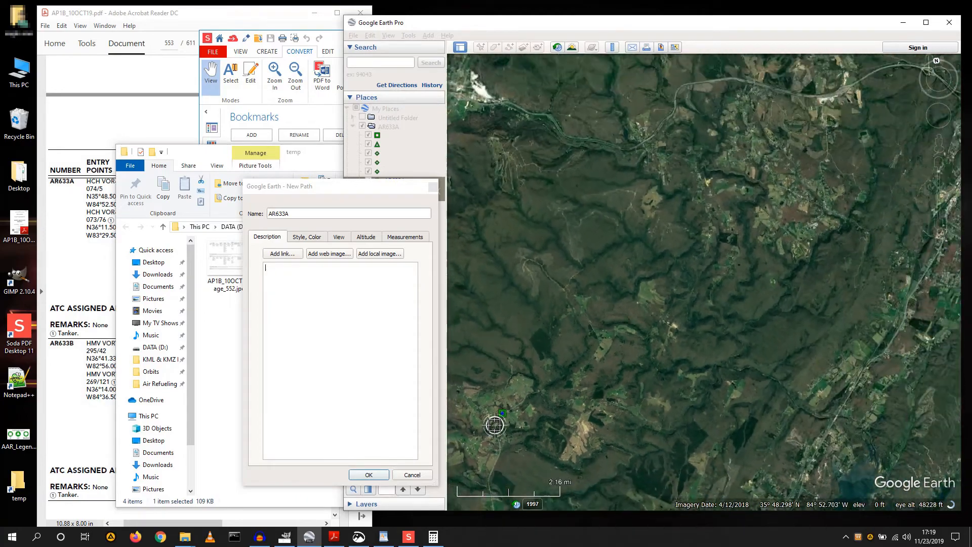
{"action": "scroll", "coordinate": [494, 425], "scroll_direction": "down", "scroll_amount": 4}
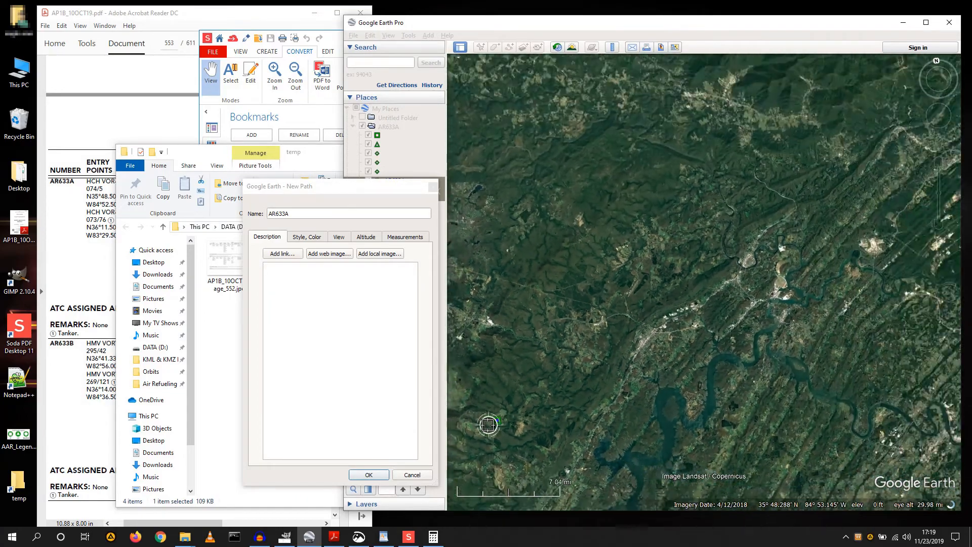
{"action": "scroll", "coordinate": [488, 425], "scroll_direction": "down", "scroll_amount": 2}
{"action": "scroll", "coordinate": [824, 265], "scroll_direction": "up", "scroll_amount": 2}
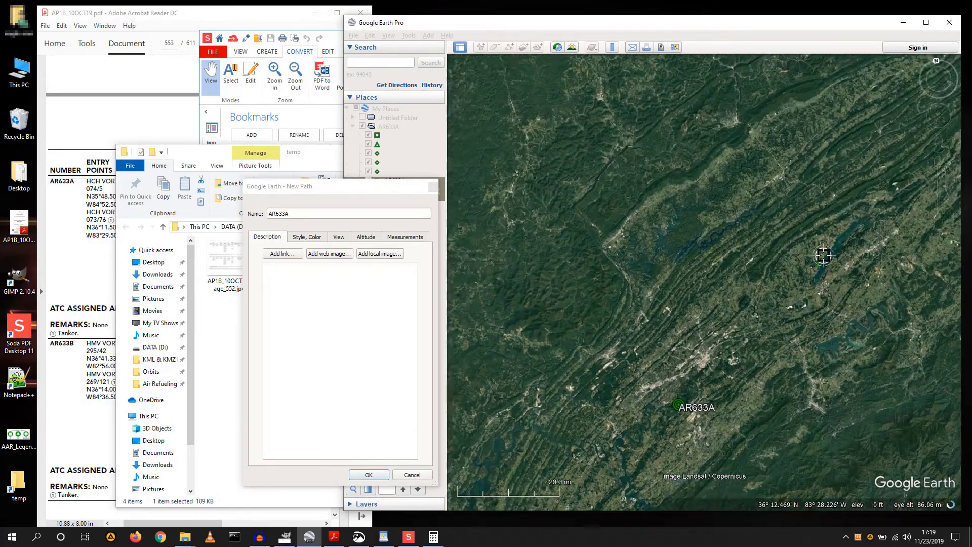
{"action": "scroll", "coordinate": [824, 264], "scroll_direction": "up", "scroll_amount": 5}
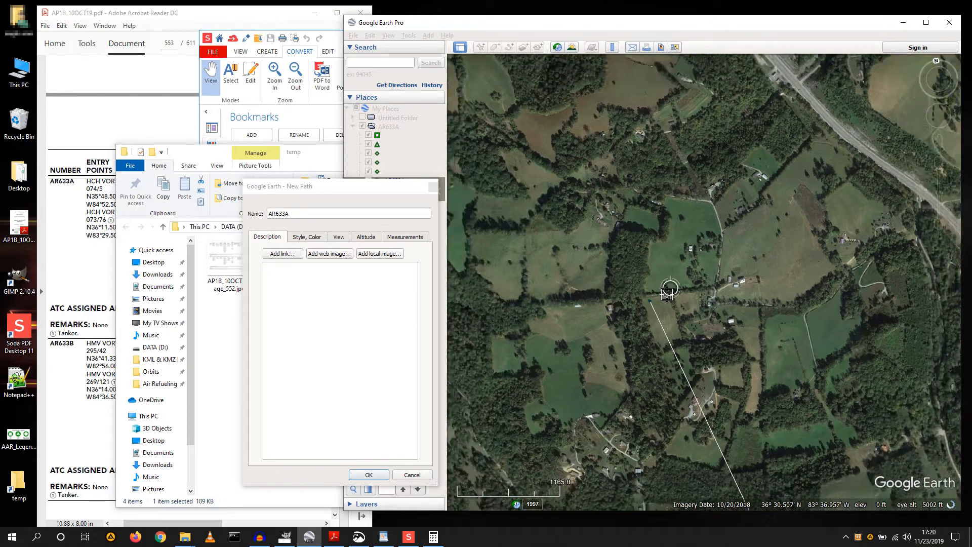
{"action": "scroll", "coordinate": [596, 182], "scroll_direction": "down", "scroll_amount": 5}
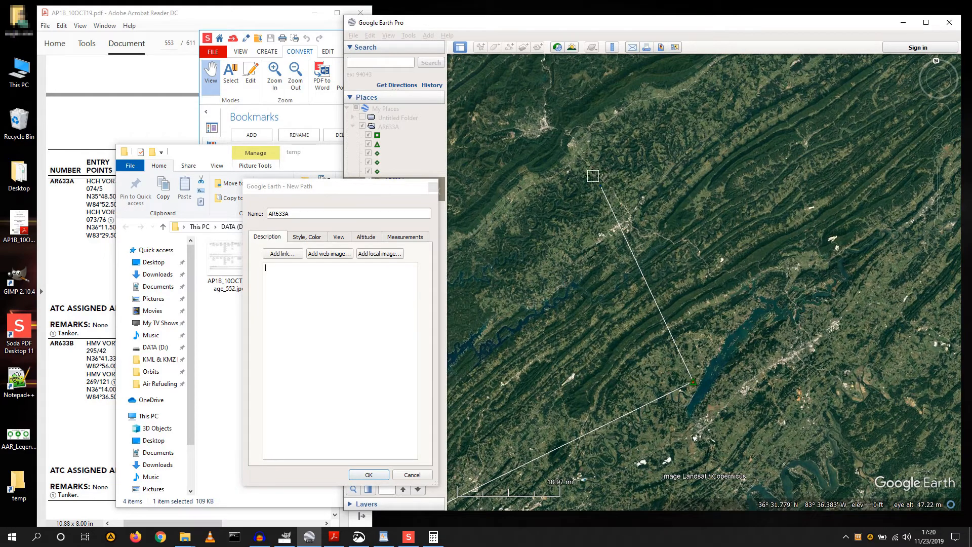
{"action": "left_click", "coordinate": [369, 474]}
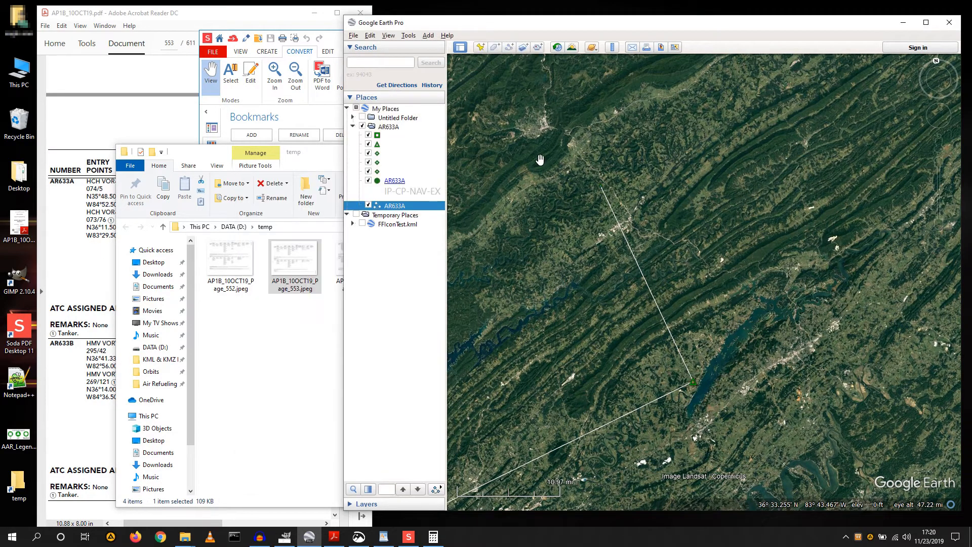
Step: Start a ruler line measurement in nautical miles at the path's corner on the green triangle placemark
{"action": "left_click", "coordinate": [613, 47]}
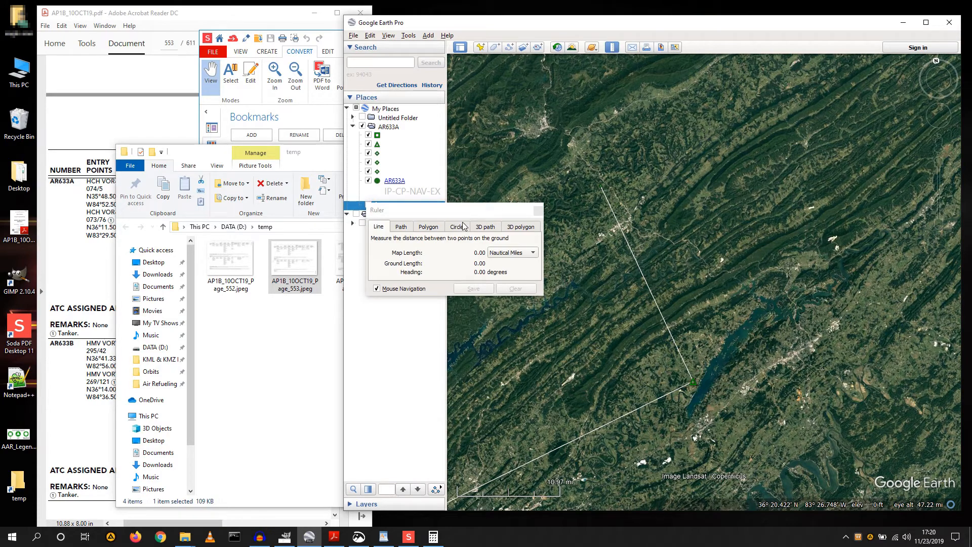
{"action": "scroll", "coordinate": [555, 227], "scroll_direction": "up", "scroll_amount": 3}
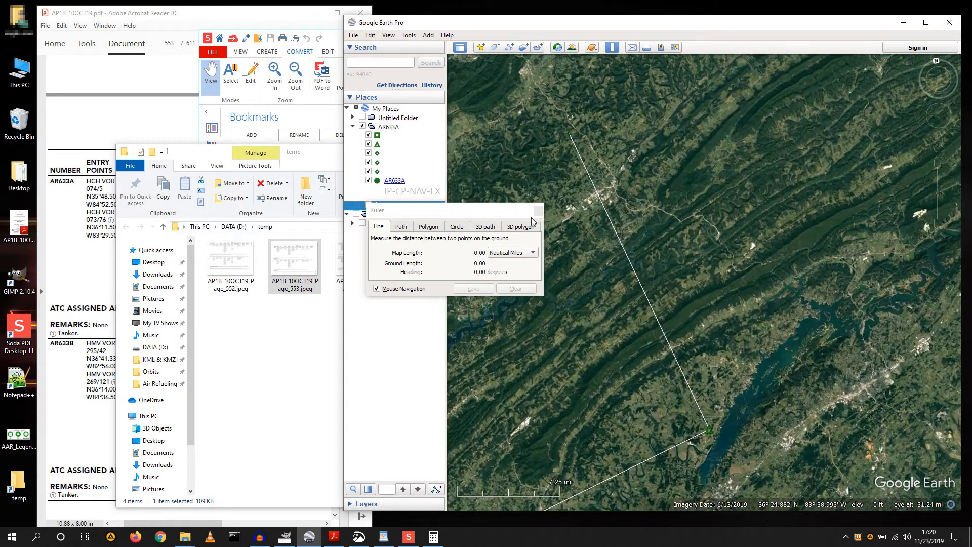
{"action": "scroll", "coordinate": [710, 435], "scroll_direction": "up", "scroll_amount": 5}
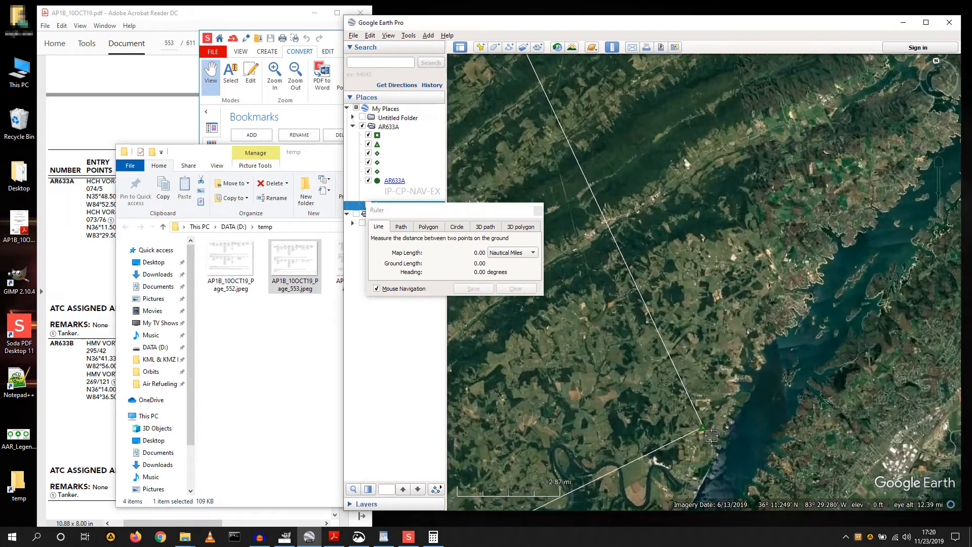
{"action": "scroll", "coordinate": [688, 410], "scroll_direction": "up", "scroll_amount": 3}
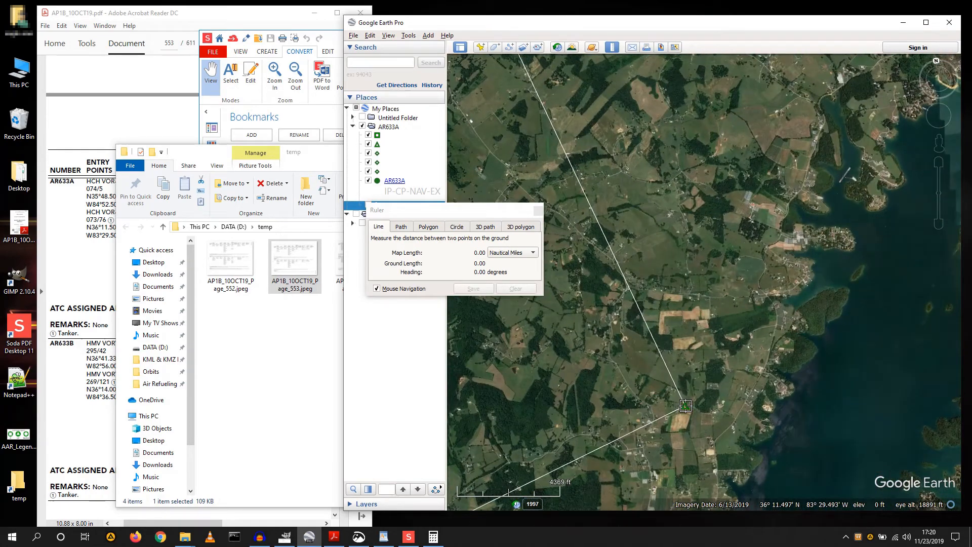
{"action": "left_click", "coordinate": [684, 407]}
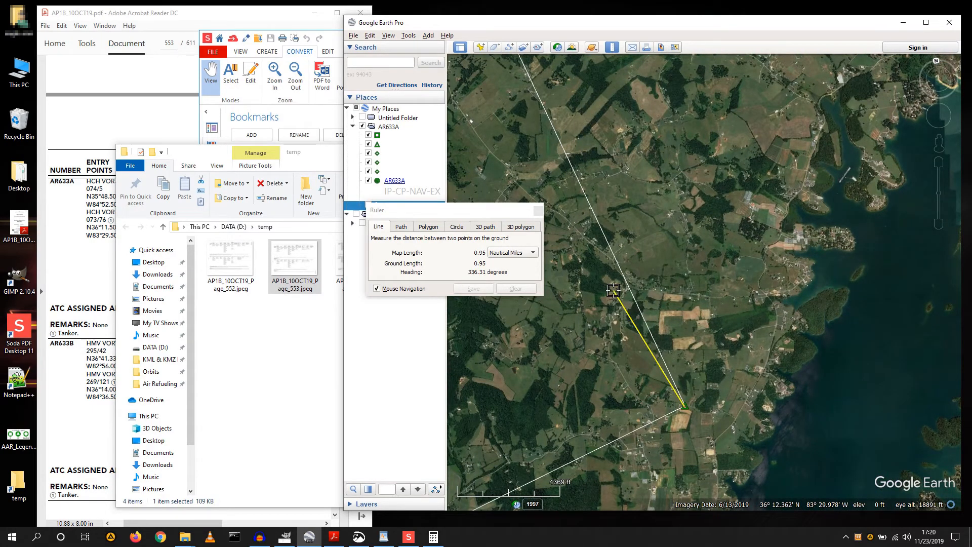
Step: Measure the path's northwest leg to its far end, and bring the ruler line back along it to about 10 nautical miles
{"action": "scroll", "coordinate": [686, 435], "scroll_direction": "down", "scroll_amount": 6}
{"action": "scroll", "coordinate": [685, 434], "scroll_direction": "down", "scroll_amount": 5}
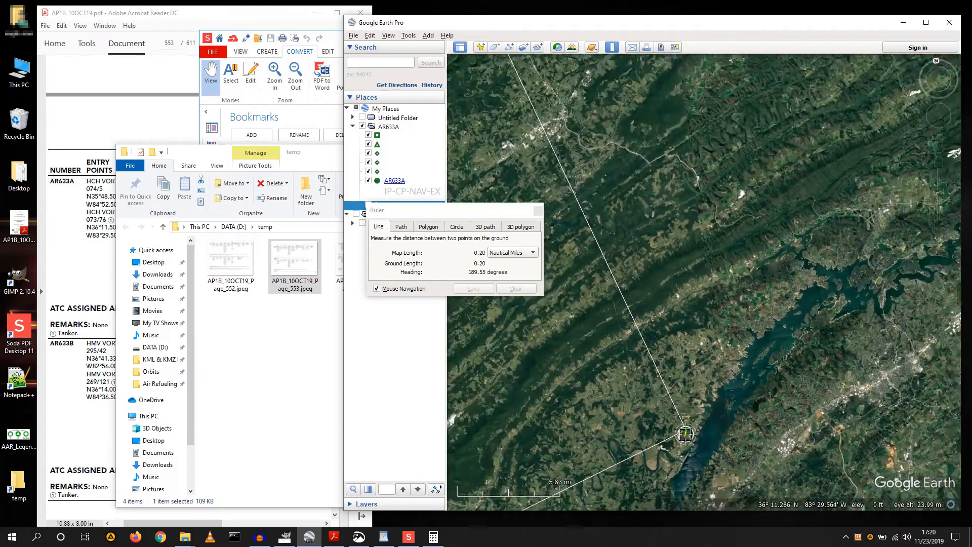
{"action": "scroll", "coordinate": [612, 268], "scroll_direction": "up", "scroll_amount": 5}
{"action": "scroll", "coordinate": [608, 273], "scroll_direction": "up", "scroll_amount": 3}
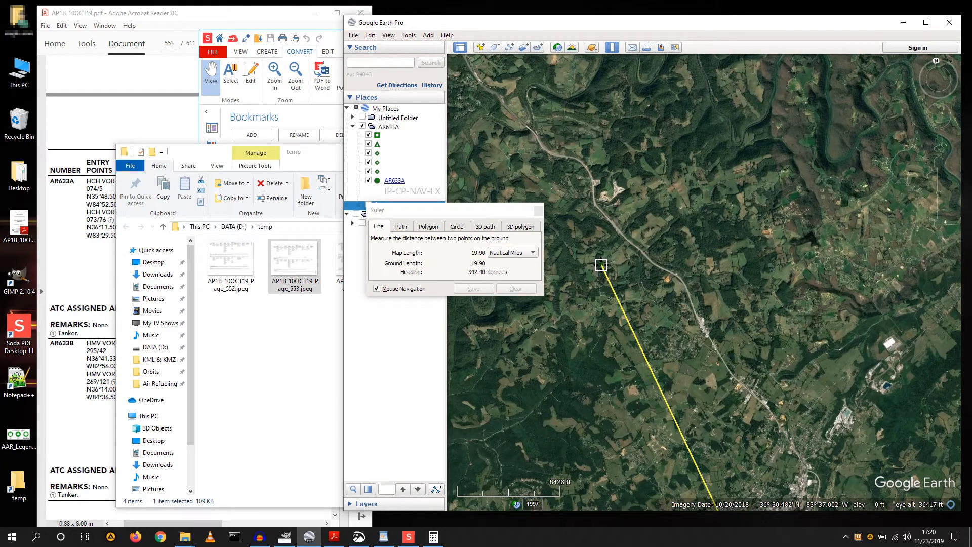
{"action": "left_click_drag", "start_coordinate": [610, 317], "coordinate": [545, 84]}
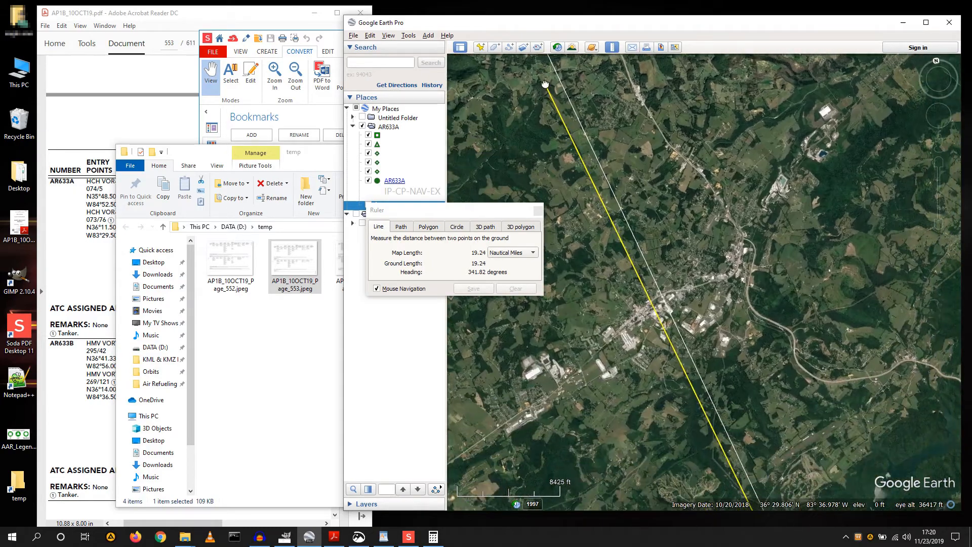
{"action": "left_click_drag", "start_coordinate": [693, 340], "coordinate": [549, 70]}
{"action": "scroll", "coordinate": [590, 200], "scroll_direction": "up", "scroll_amount": 3}
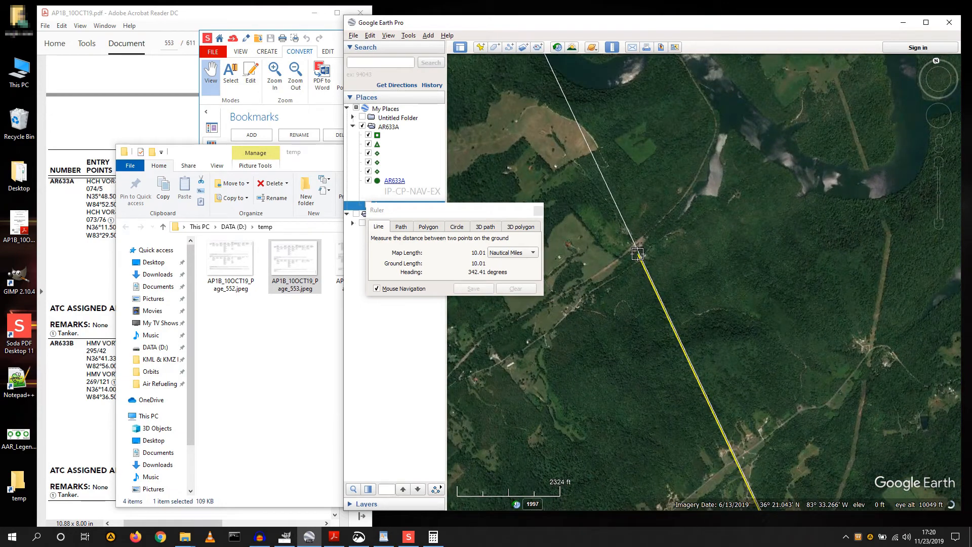
Step: Draw a ruler circle centered on the northwest leg's midpoint and reaching the triangle placemark, with a radius of about 10 nautical miles
{"action": "left_click", "coordinate": [457, 227]}
{"action": "left_click", "coordinate": [639, 256]}
{"action": "scroll", "coordinate": [586, 168], "scroll_direction": "down", "scroll_amount": 5}
{"action": "scroll", "coordinate": [585, 167], "scroll_direction": "down", "scroll_amount": 4}
{"action": "scroll", "coordinate": [678, 386], "scroll_direction": "up", "scroll_amount": 4}
{"action": "scroll", "coordinate": [678, 390], "scroll_direction": "up", "scroll_amount": 4}
{"action": "left_click", "coordinate": [684, 371]}
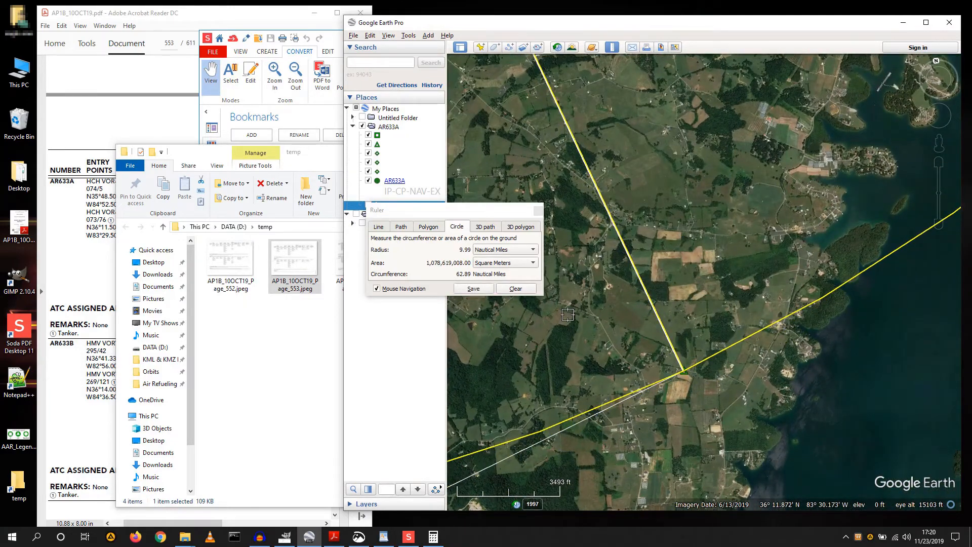
Step: Move the ruler aside and set the AR633A path's line width to 7.5
{"action": "right_click", "coordinate": [399, 193]}
{"action": "left_click", "coordinate": [389, 212]}
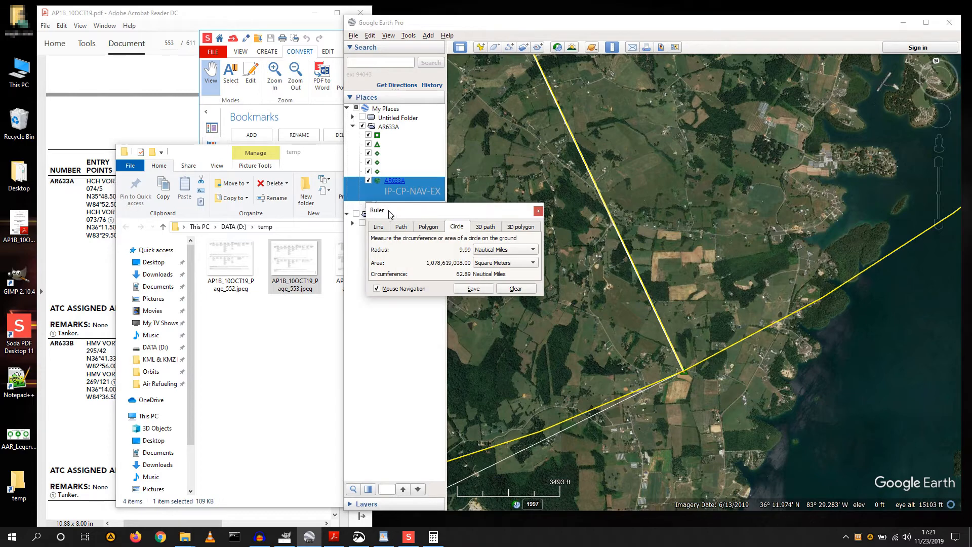
{"action": "left_click_drag", "start_coordinate": [399, 210], "coordinate": [256, 255]}
{"action": "right_click", "coordinate": [395, 206]}
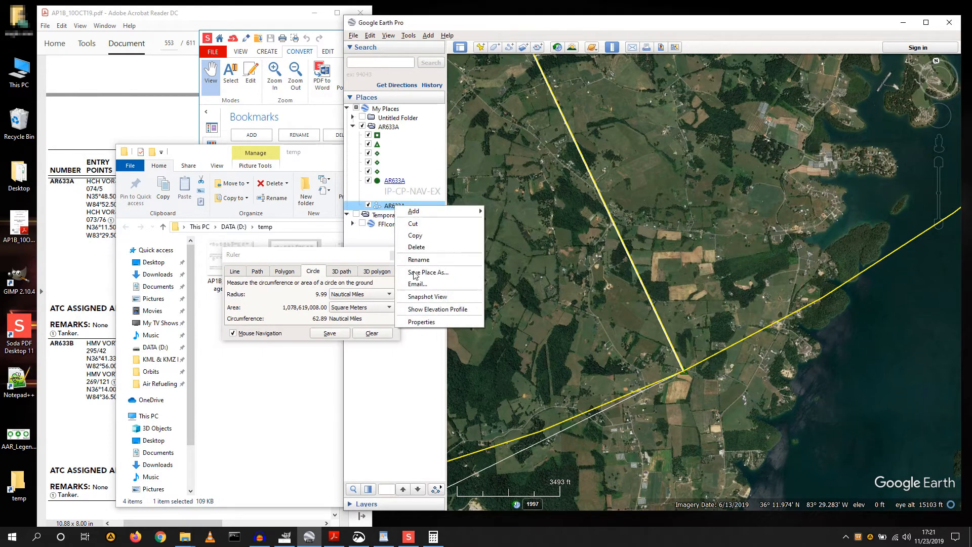
{"action": "left_click", "coordinate": [421, 321]}
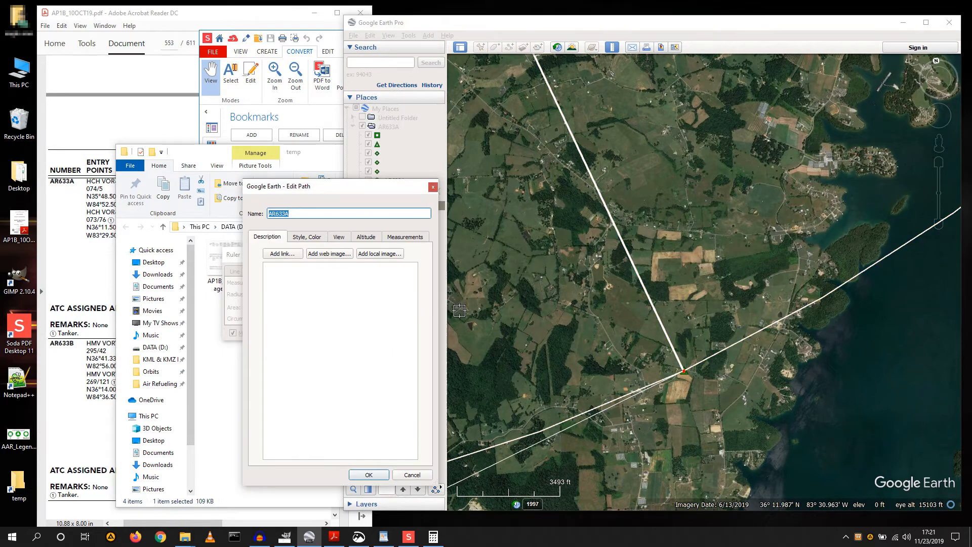
{"action": "left_click", "coordinate": [311, 237]}
{"action": "left_click", "coordinate": [333, 271]}
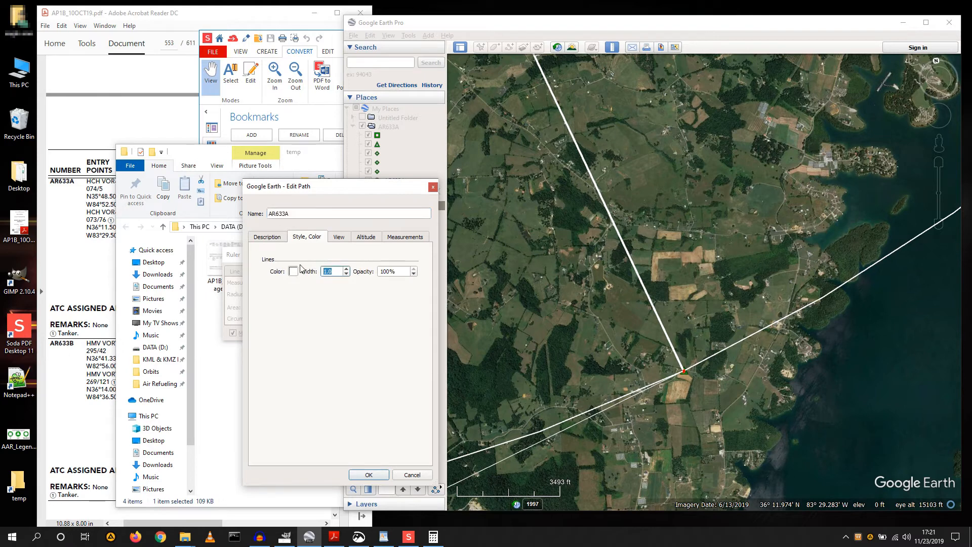
{"action": "type", "text": "7.5"}
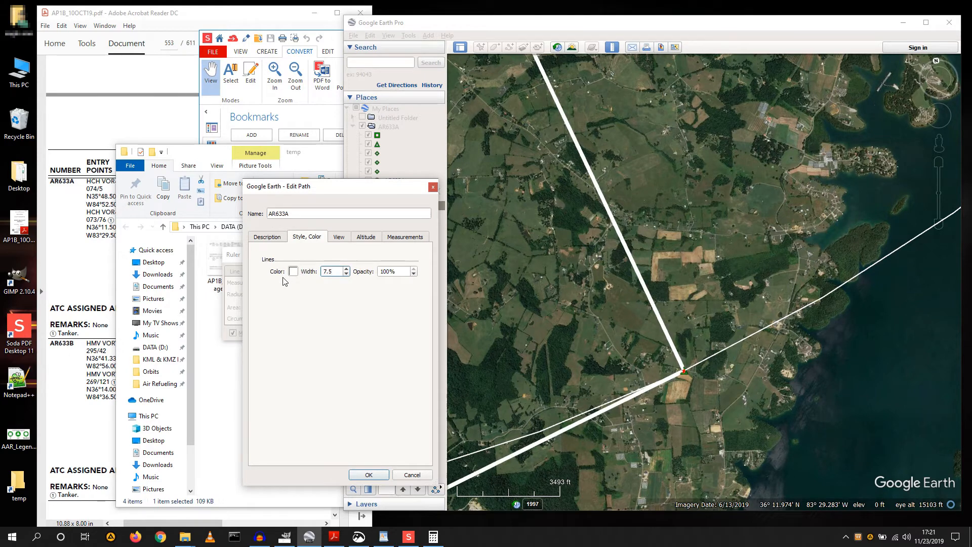
Step: Give the AR633A path a green line color (#00aa00) with 85% opacity
{"action": "left_click", "coordinate": [293, 271]}
{"action": "left_click", "coordinate": [277, 252]}
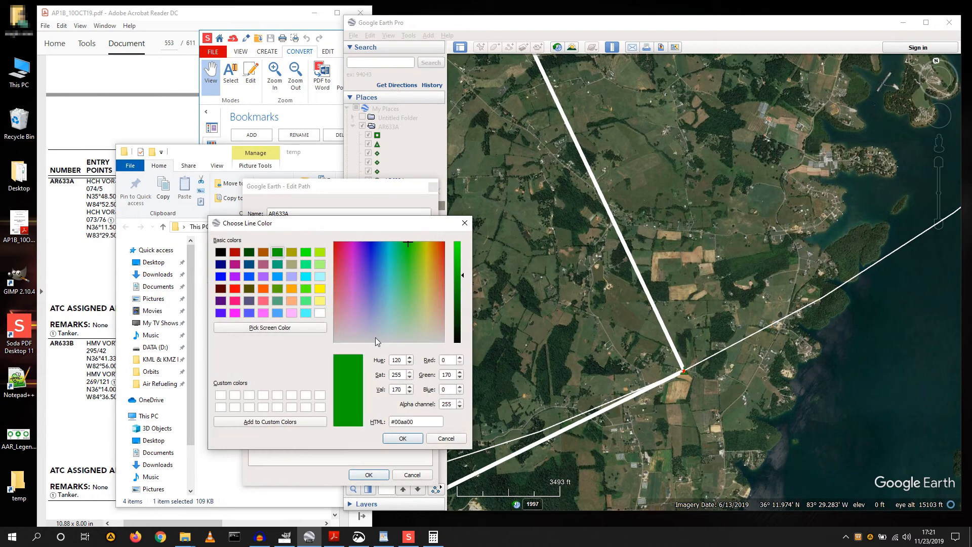
{"action": "left_click", "coordinate": [402, 440]}
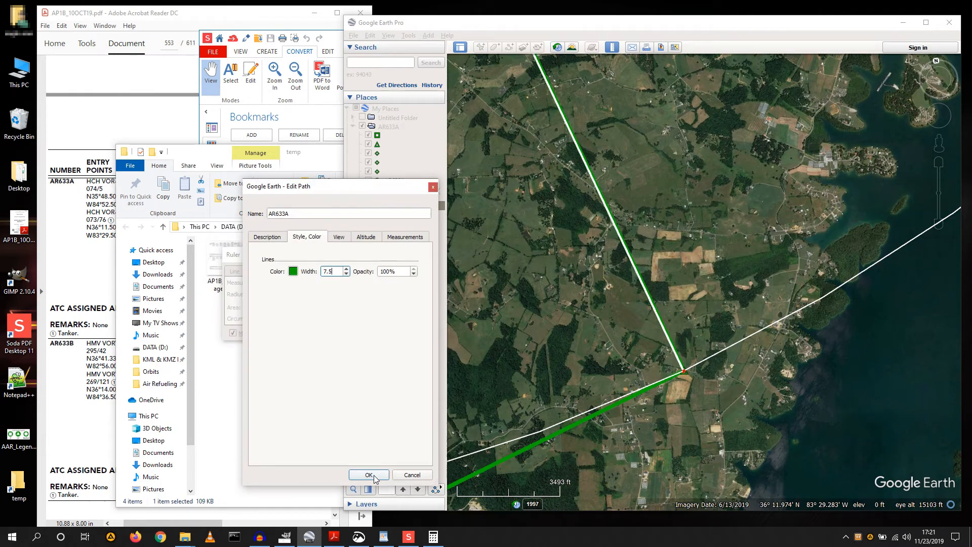
{"action": "key", "text": "Tab"}
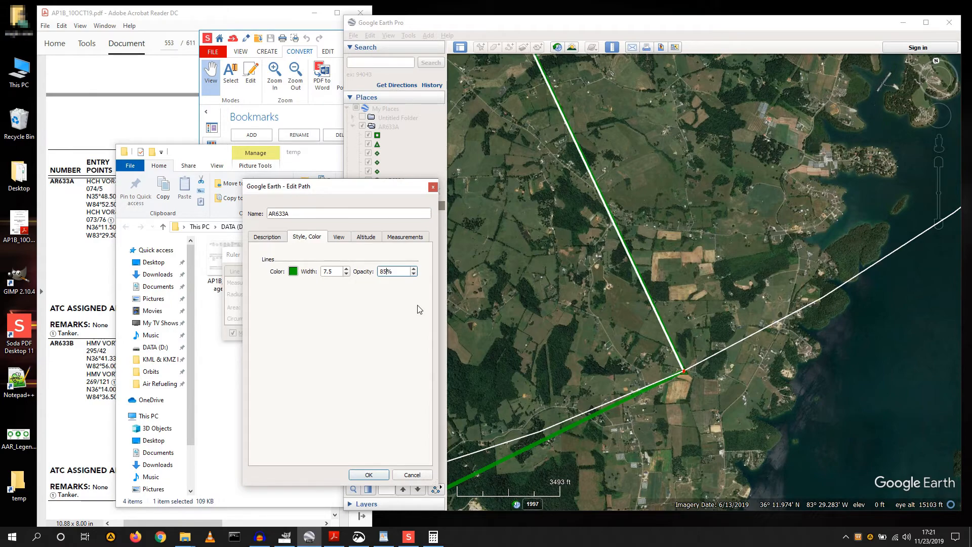
{"action": "scroll", "coordinate": [561, 383], "scroll_direction": "down", "scroll_amount": 5}
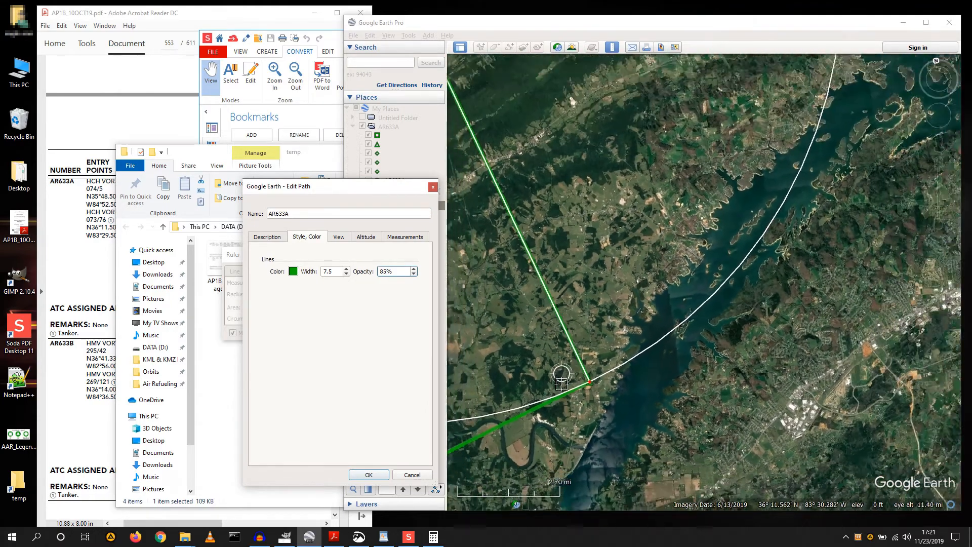
{"action": "scroll", "coordinate": [561, 383], "scroll_direction": "down", "scroll_amount": 5}
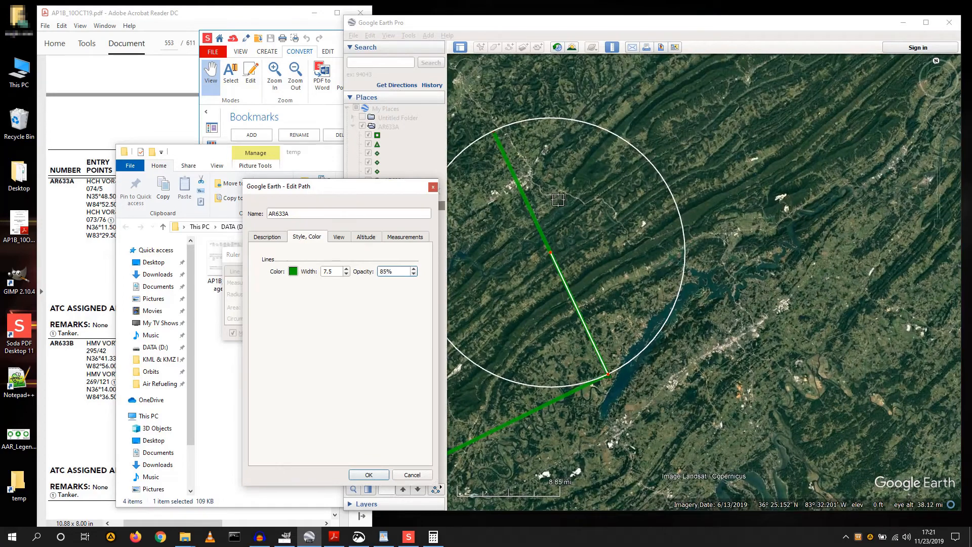
Step: Remove the AR633A path's straight northwest leg beyond the triangle placemark
{"action": "key", "text": "Delete"}
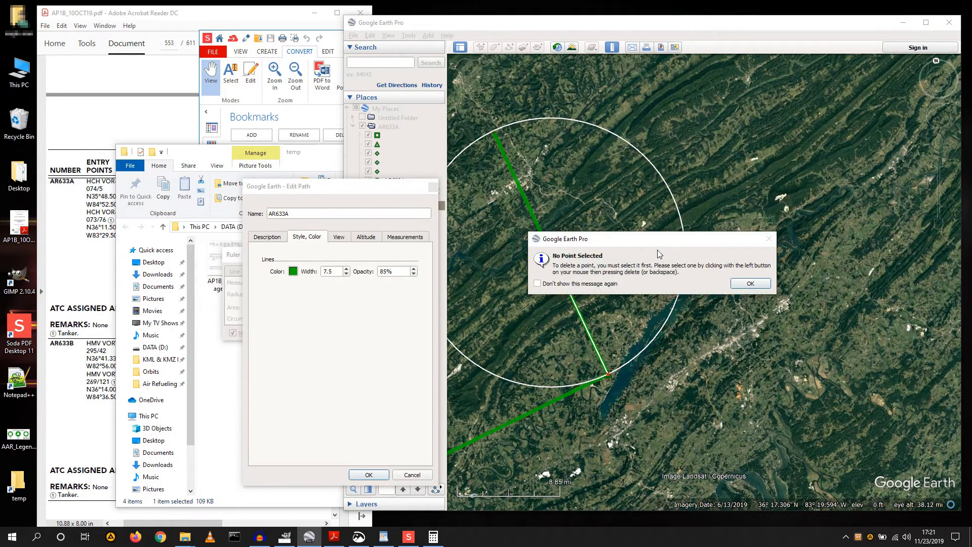
{"action": "left_click", "coordinate": [734, 283]}
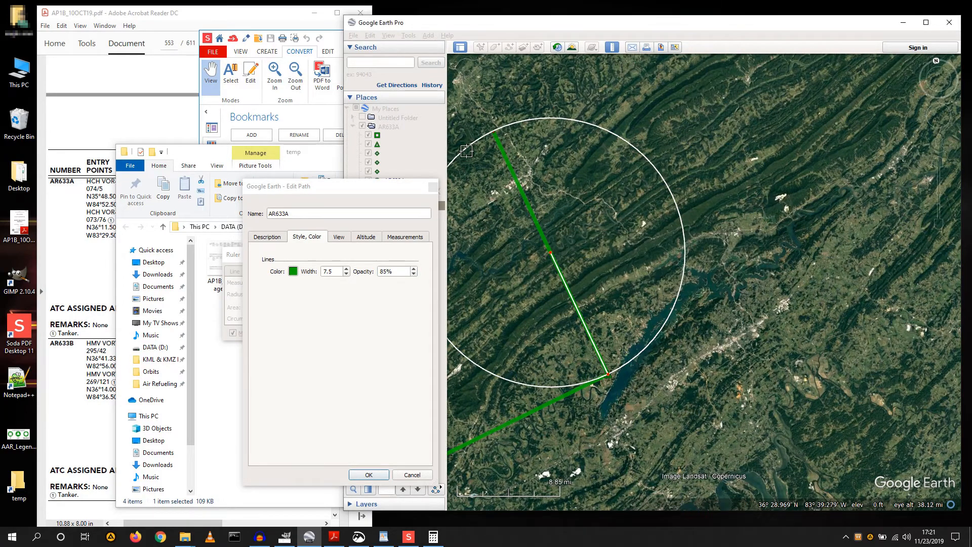
{"action": "right_click", "coordinate": [620, 194]}
Step: Trace path points counterclockwise from the triangle placemark along the ruler circle's eastern side
{"action": "scroll", "coordinate": [643, 343], "scroll_direction": "up", "scroll_amount": 2}
{"action": "left_click", "coordinate": [621, 371]}
{"action": "left_click", "coordinate": [641, 353]}
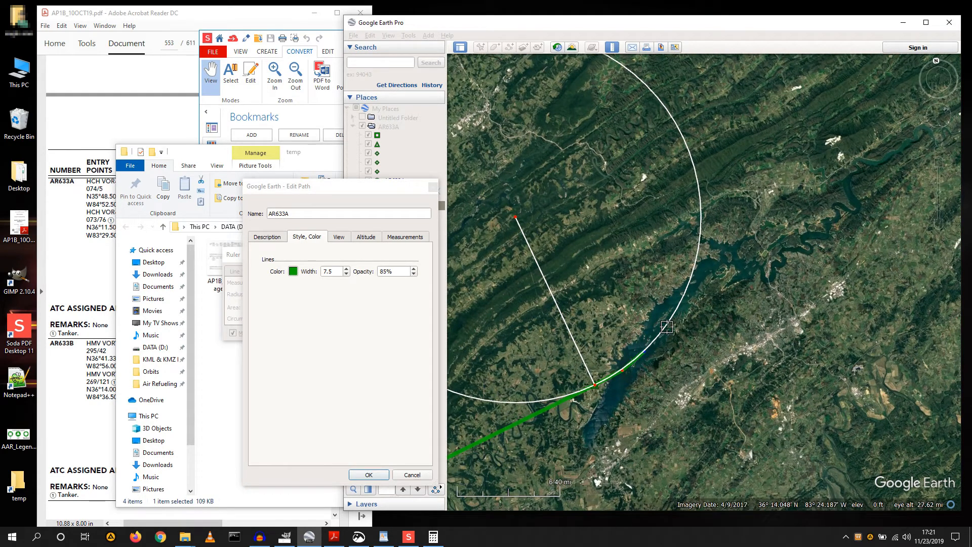
{"action": "left_click", "coordinate": [667, 325]}
{"action": "left_click", "coordinate": [684, 291]}
{"action": "left_click", "coordinate": [697, 259]}
{"action": "left_click", "coordinate": [702, 207]}
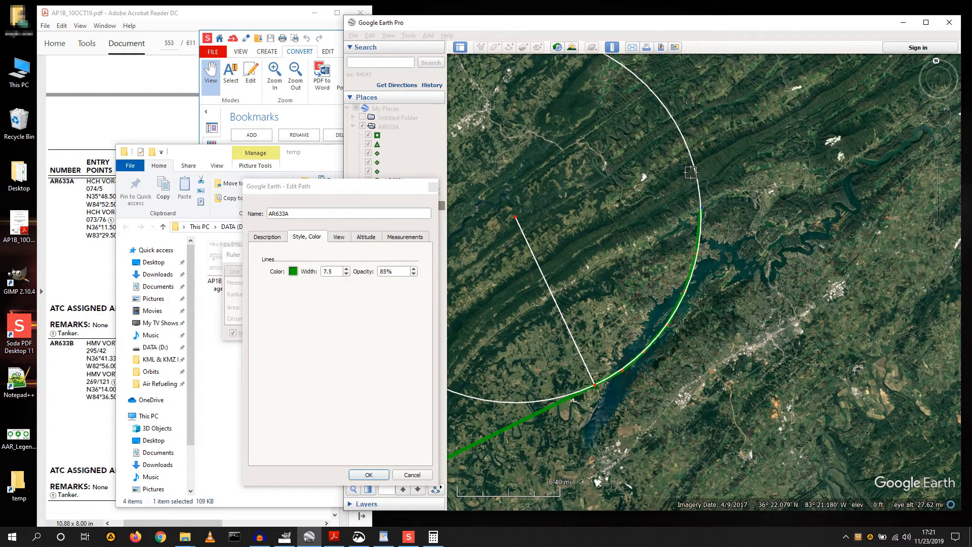
{"action": "left_click", "coordinate": [693, 163]}
{"action": "left_click", "coordinate": [677, 127]}
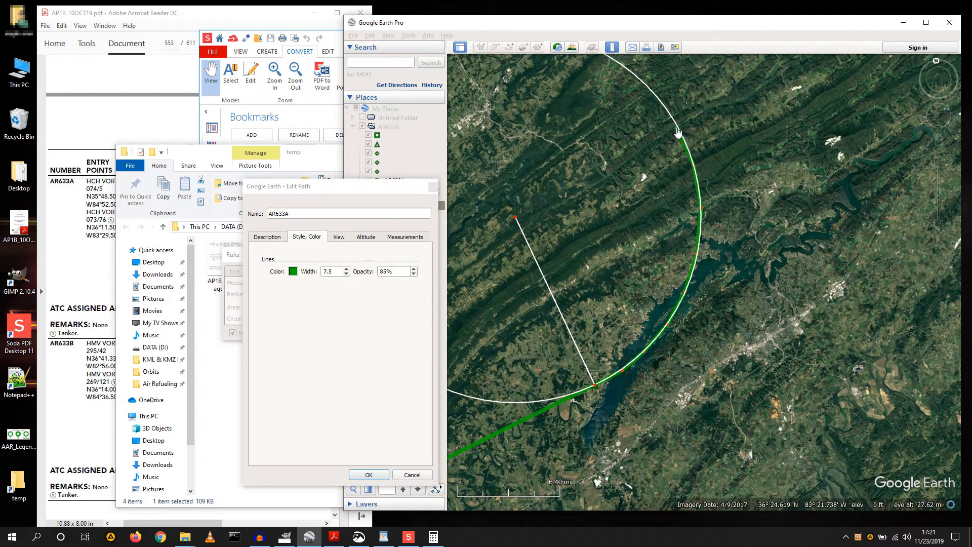
{"action": "left_click", "coordinate": [643, 82]}
Step: Continue the path's points along the northern part of the ruler circle toward its northwest side
{"action": "scroll", "coordinate": [751, 227], "scroll_direction": "down", "scroll_amount": 2}
{"action": "left_click", "coordinate": [646, 103]}
{"action": "left_click", "coordinate": [603, 92]}
{"action": "left_click", "coordinate": [562, 92]}
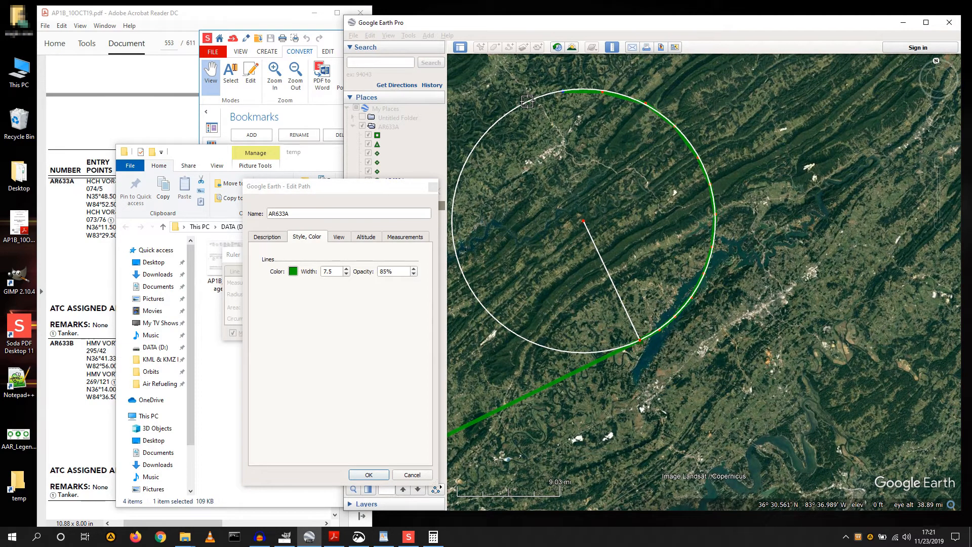
{"action": "scroll", "coordinate": [529, 100], "scroll_direction": "up", "scroll_amount": 5}
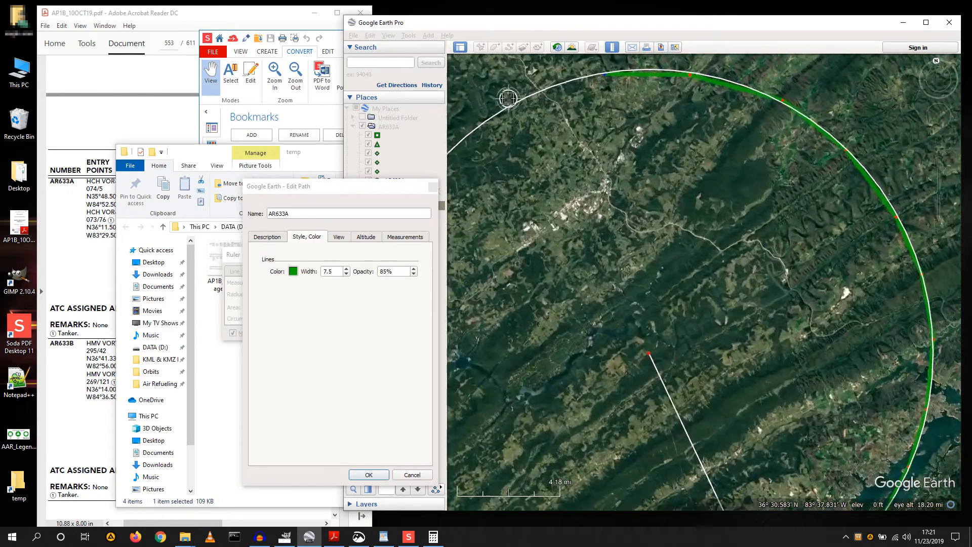
{"action": "scroll", "coordinate": [769, 465], "scroll_direction": "down", "scroll_amount": 2}
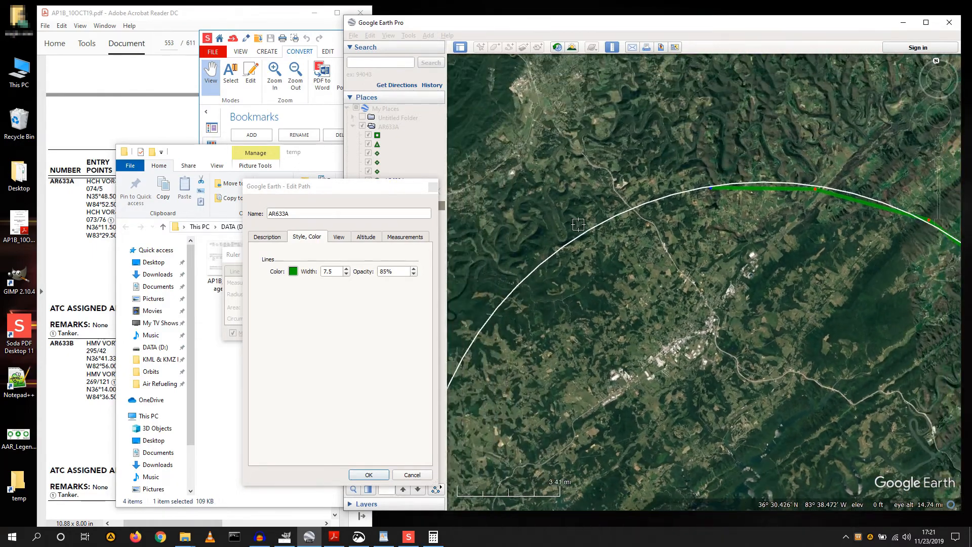
{"action": "scroll", "coordinate": [569, 233], "scroll_direction": "up", "scroll_amount": 2}
{"action": "scroll", "coordinate": [623, 200], "scroll_direction": "up", "scroll_amount": 1}
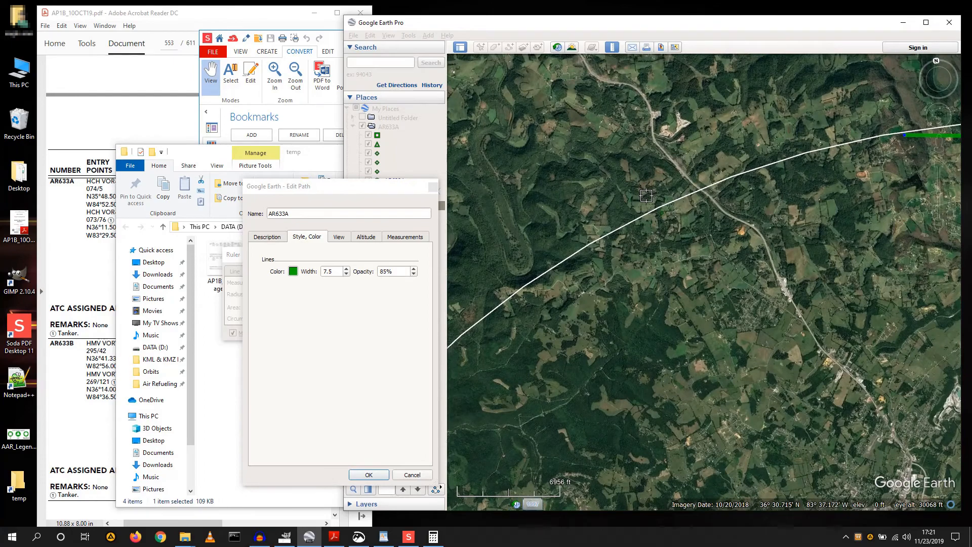
{"action": "scroll", "coordinate": [647, 195], "scroll_direction": "up", "scroll_amount": 1}
Step: Extend the path with a straight leg southwest to about N36°14.0, W84°36.5, and accept the path edits
{"action": "scroll", "coordinate": [670, 224], "scroll_direction": "down", "scroll_amount": 3}
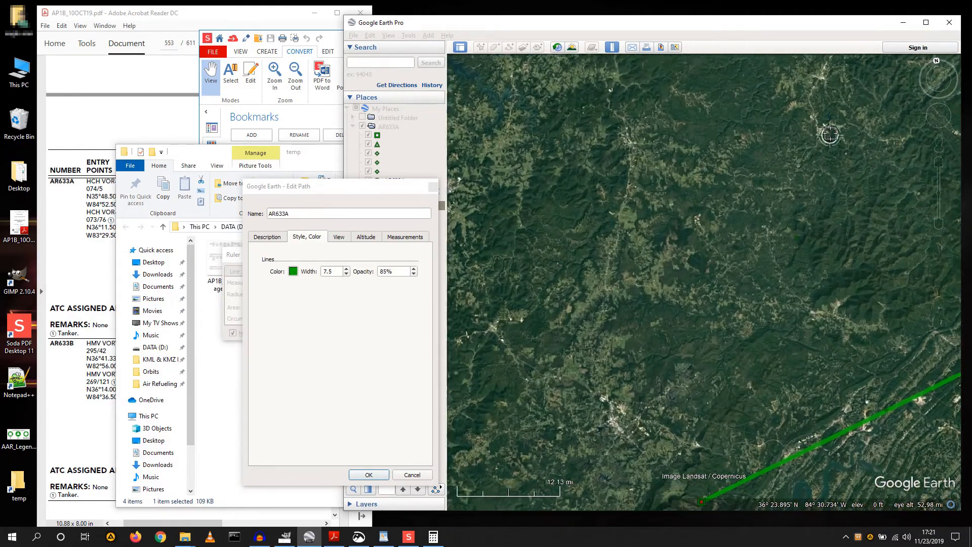
{"action": "scroll", "coordinate": [615, 283], "scroll_direction": "down", "scroll_amount": 3}
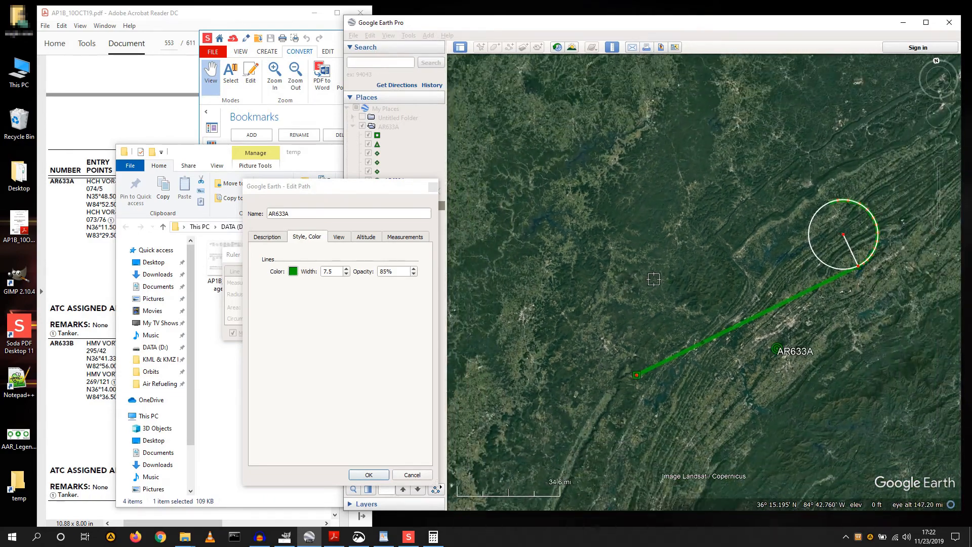
{"action": "scroll", "coordinate": [653, 279], "scroll_direction": "up", "scroll_amount": 5}
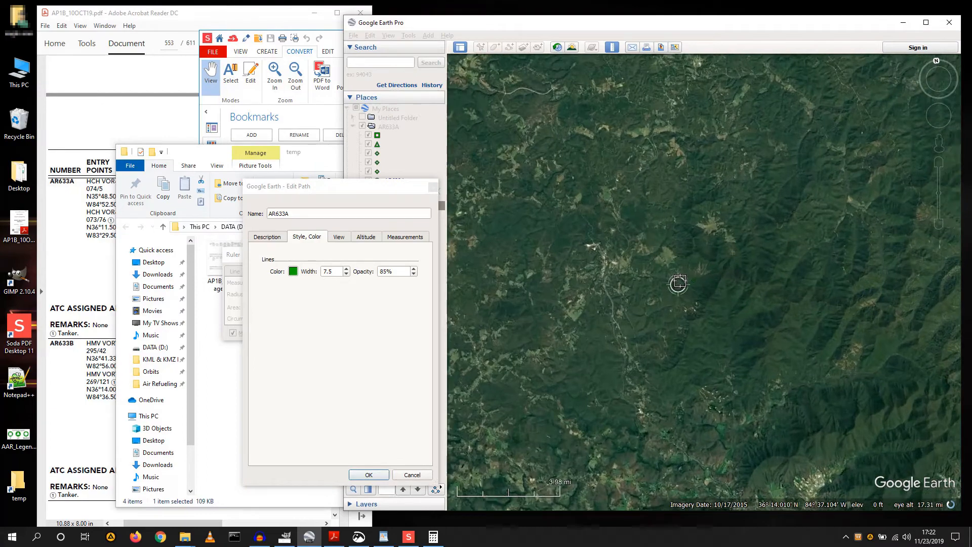
{"action": "scroll", "coordinate": [679, 283], "scroll_direction": "up", "scroll_amount": 2}
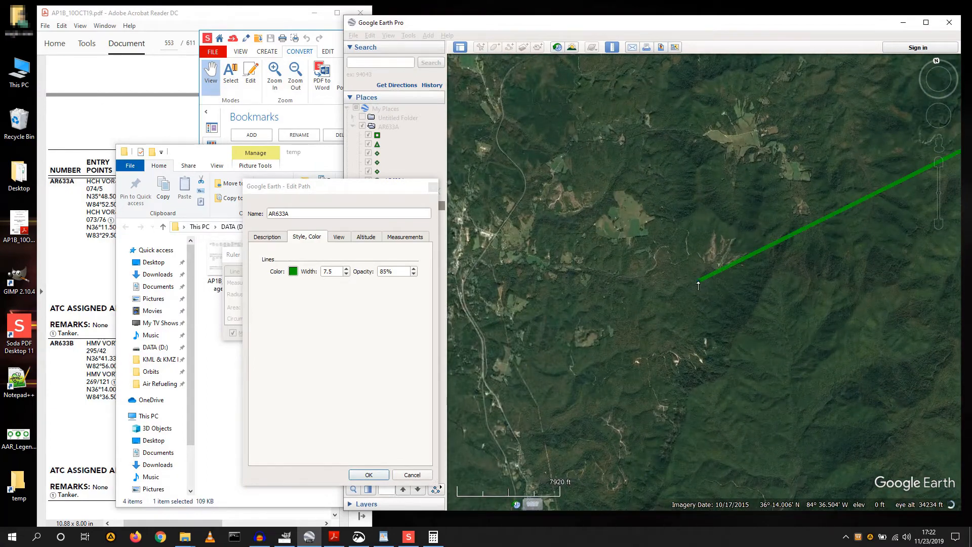
{"action": "scroll", "coordinate": [606, 134], "scroll_direction": "down", "scroll_amount": 3}
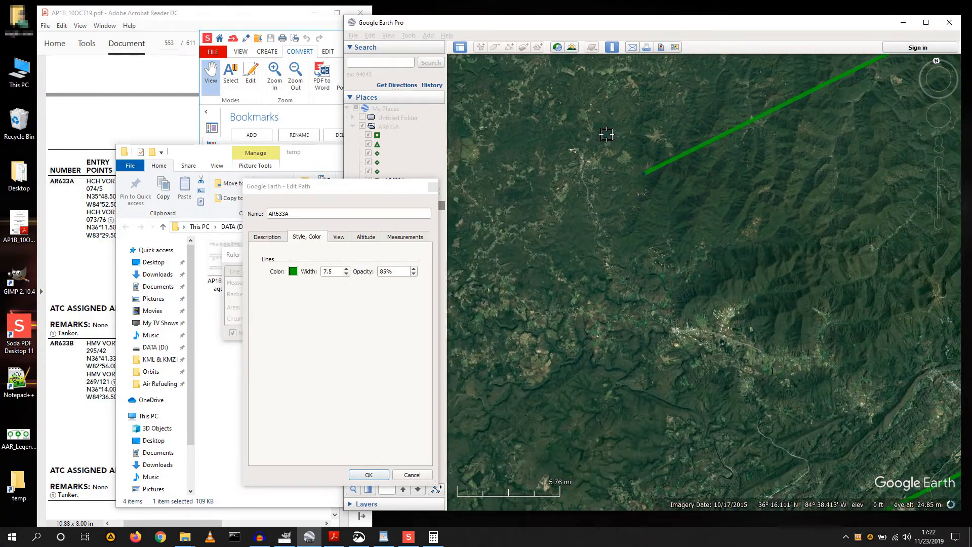
{"action": "left_click", "coordinate": [376, 474]}
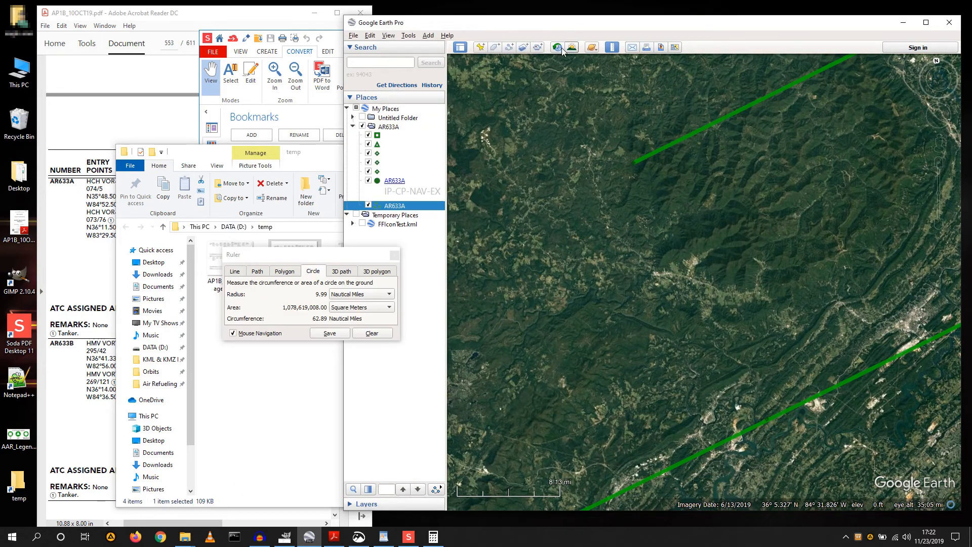
Step: Clear the ruler and draw a line about 9.98 nautical miles long, southeast from the new leg's southwest end
{"action": "left_click", "coordinate": [235, 272]}
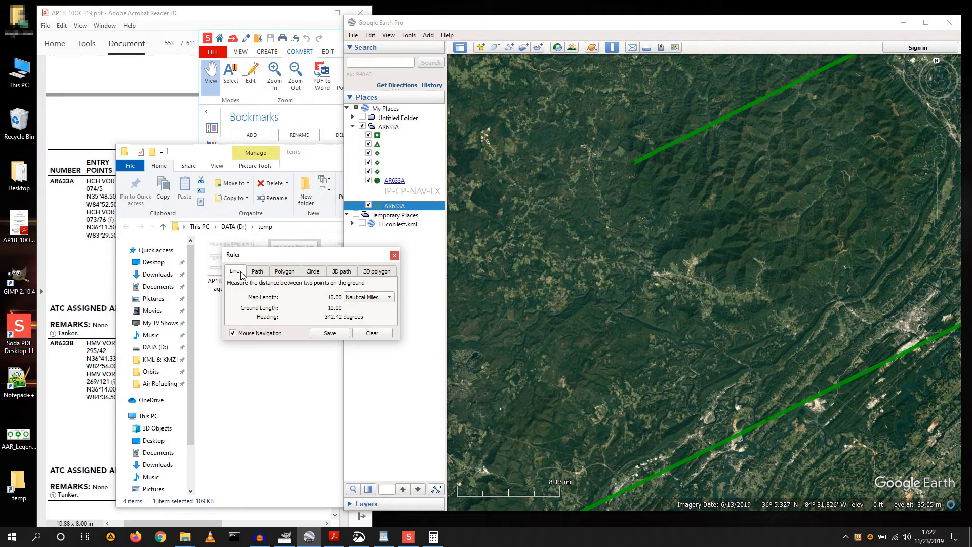
{"action": "left_click", "coordinate": [373, 333]}
{"action": "left_click", "coordinate": [633, 162]}
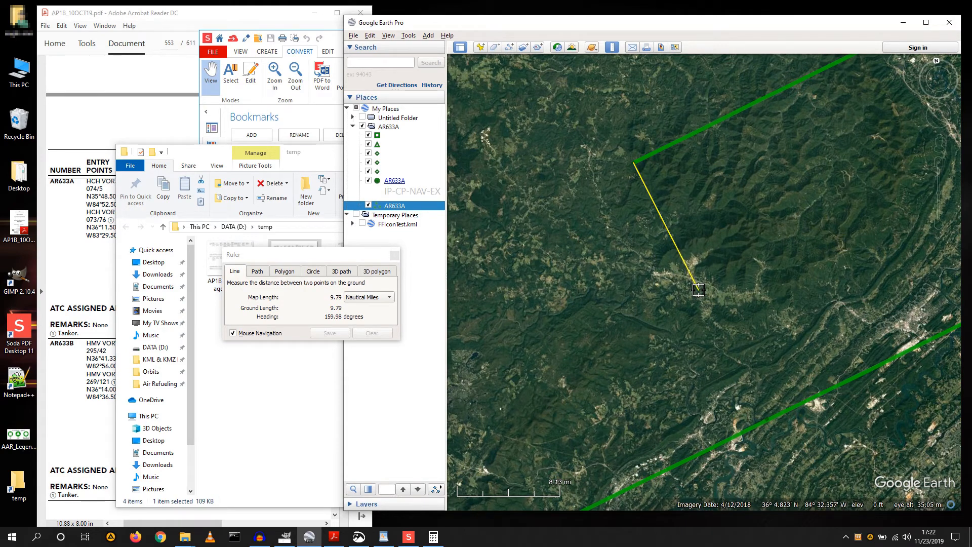
{"action": "scroll", "coordinate": [698, 289], "scroll_direction": "up", "scroll_amount": 3}
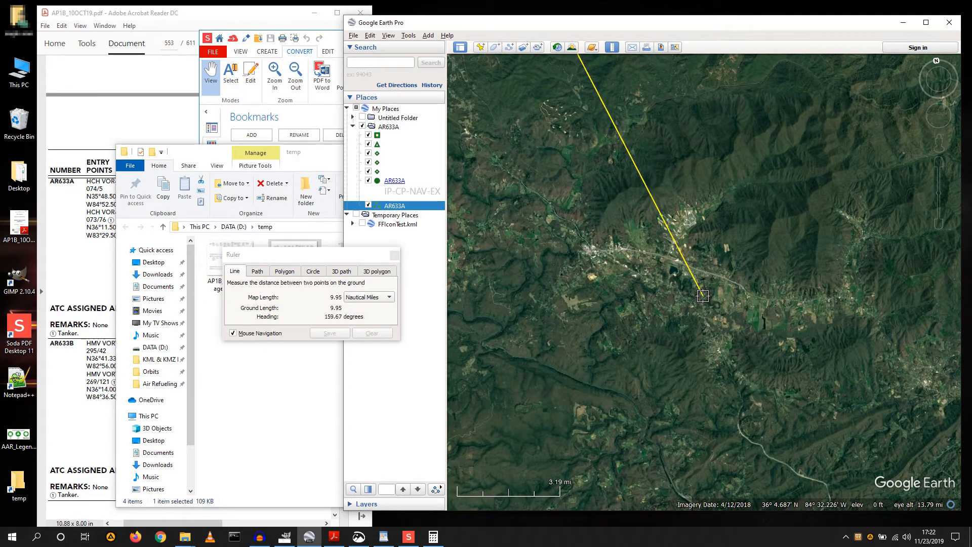
{"action": "left_click", "coordinate": [705, 302]}
{"action": "scroll", "coordinate": [705, 302], "scroll_direction": "down", "scroll_amount": 3}
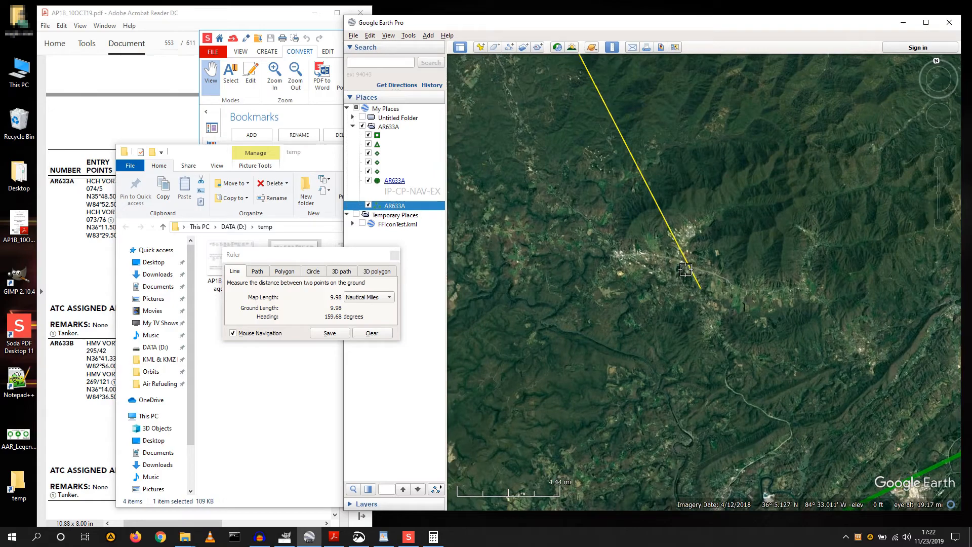
Step: Draw a ruler circle centered on the line's southeast end and reaching the southern track leg, with a radius of about 9.79 nautical miles
{"action": "left_click", "coordinate": [313, 271]}
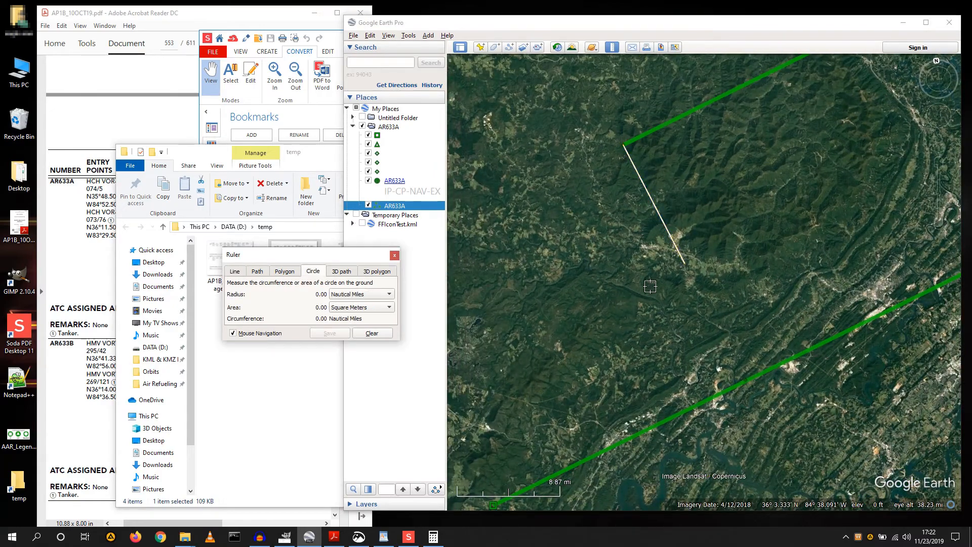
{"action": "scroll", "coordinate": [711, 252], "scroll_direction": "up", "scroll_amount": 5}
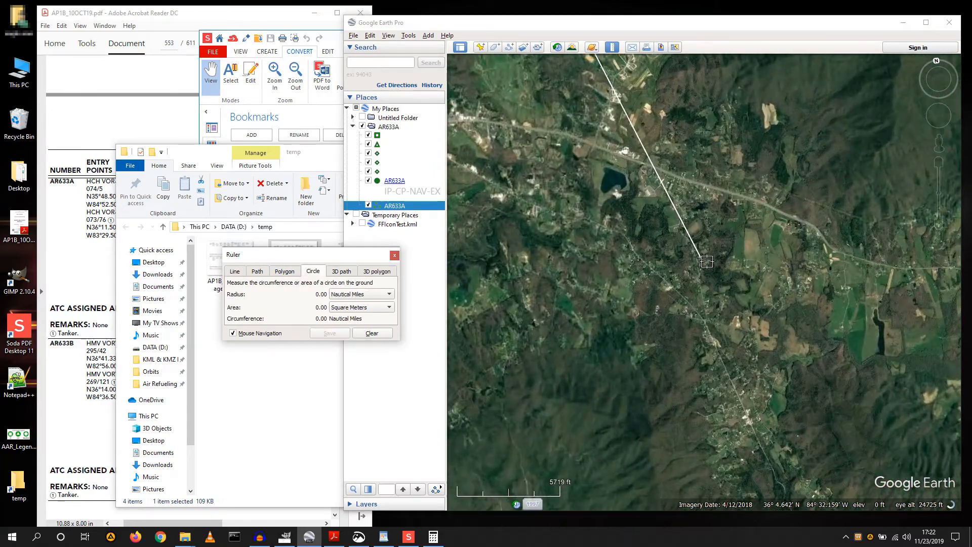
{"action": "left_click", "coordinate": [703, 264]}
{"action": "scroll", "coordinate": [732, 353], "scroll_direction": "down", "scroll_amount": 5}
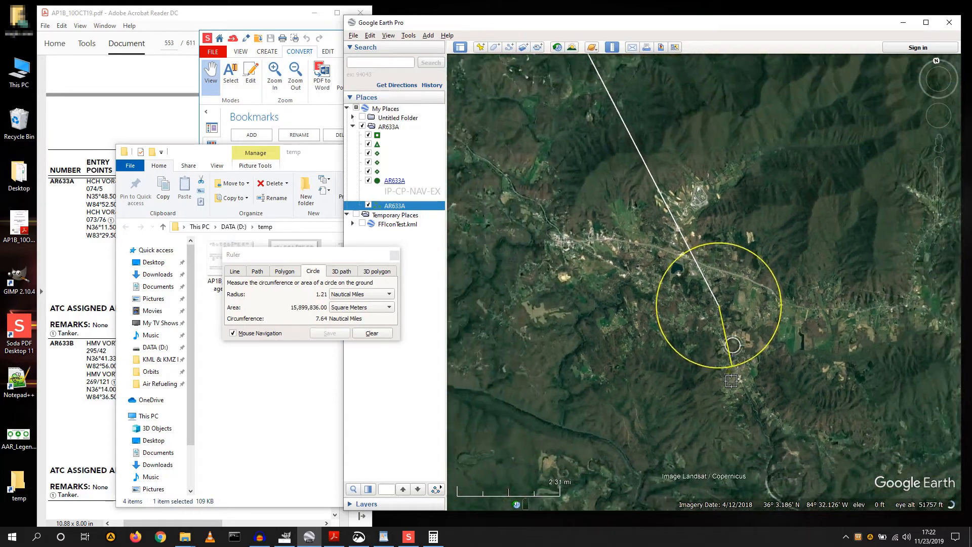
{"action": "scroll", "coordinate": [590, 307], "scroll_direction": "up", "scroll_amount": 3}
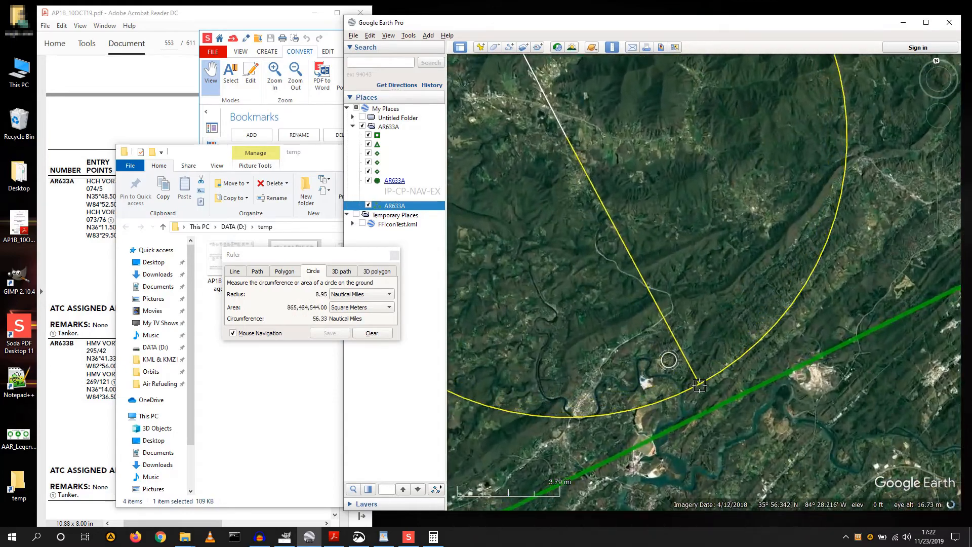
{"action": "left_click", "coordinate": [710, 411]}
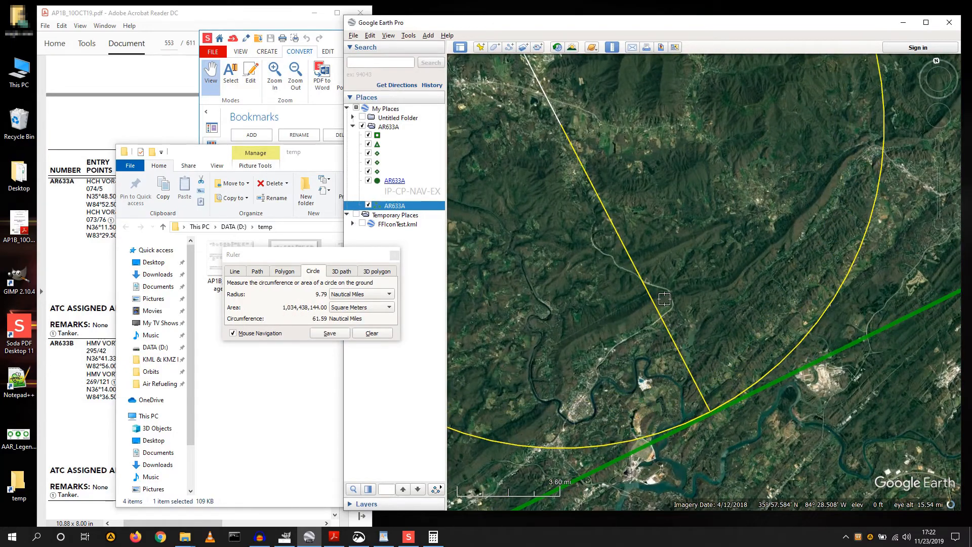
{"action": "scroll", "coordinate": [665, 296], "scroll_direction": "down", "scroll_amount": 3}
{"action": "scroll", "coordinate": [674, 272], "scroll_direction": "down", "scroll_amount": 2}
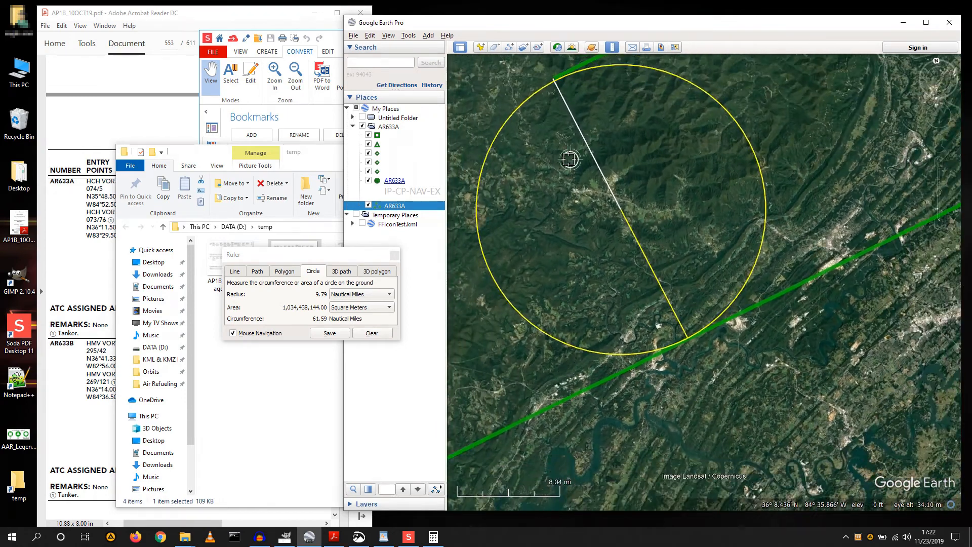
Step: Reopen the AR633A path and trace its closing turn along the ruler circle's western side to the southern track leg
{"action": "right_click", "coordinate": [389, 209]}
{"action": "left_click", "coordinate": [417, 325]}
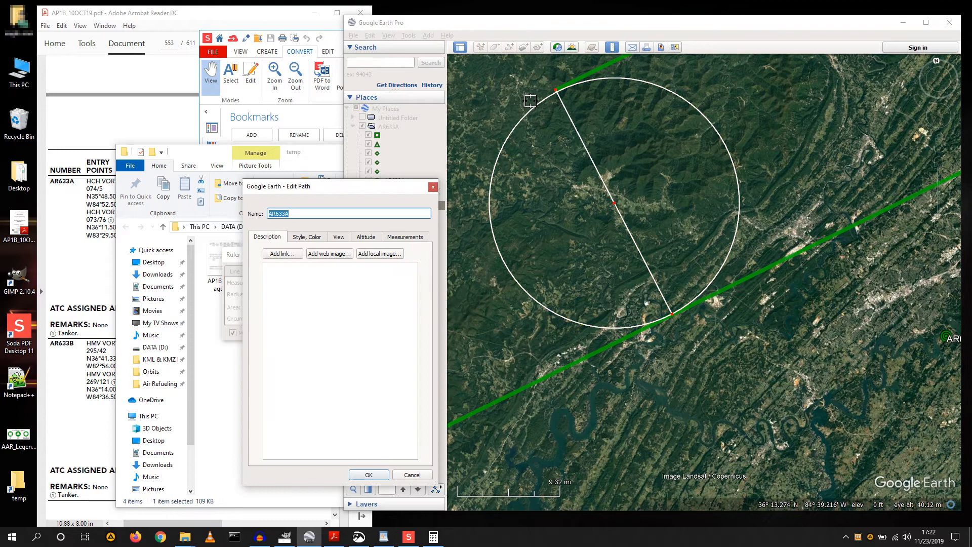
{"action": "left_click", "coordinate": [513, 133]}
{"action": "left_click", "coordinate": [498, 165]}
{"action": "left_click", "coordinate": [490, 206]}
{"action": "left_click", "coordinate": [491, 230]}
{"action": "left_click", "coordinate": [509, 274]}
{"action": "left_click", "coordinate": [528, 295]}
{"action": "left_click", "coordinate": [560, 314]}
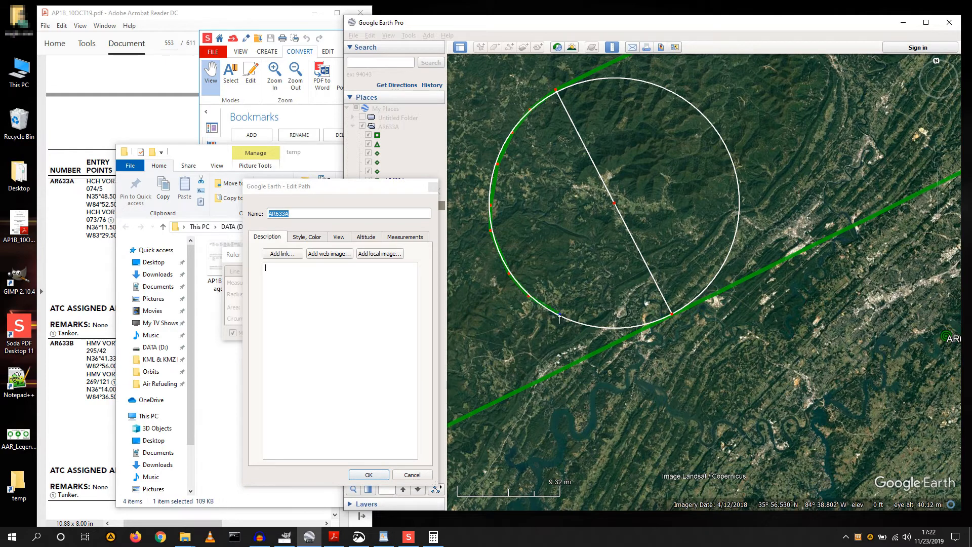
{"action": "left_click", "coordinate": [616, 326]}
{"action": "left_click", "coordinate": [650, 322]}
{"action": "left_click", "coordinate": [672, 314]}
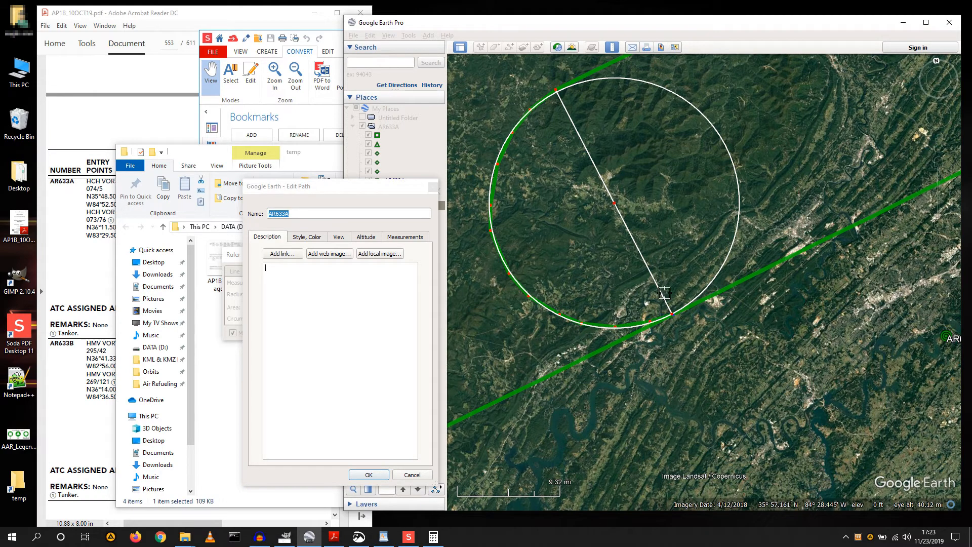
{"action": "left_click", "coordinate": [369, 475]}
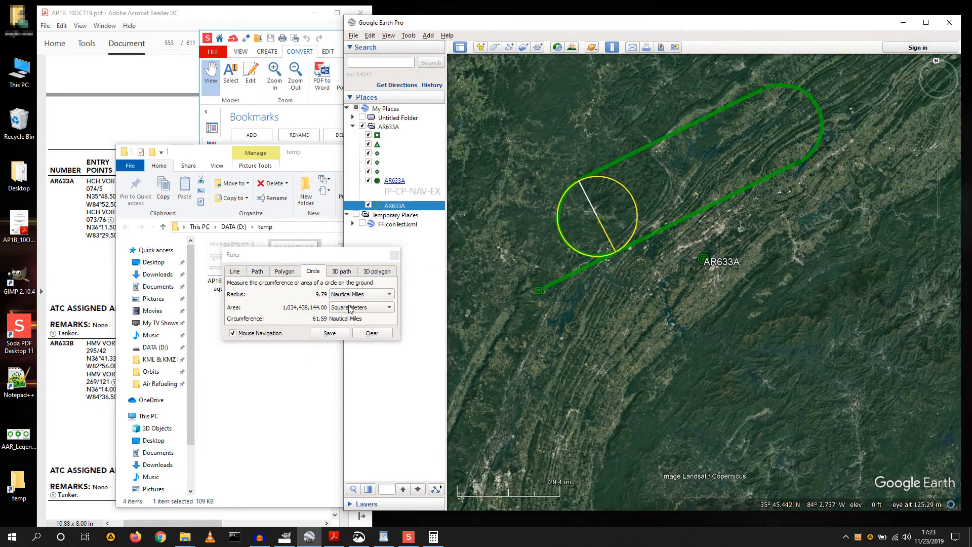
Step: Clear the ruler circle, close the ruler, and bring the finished track into view
{"action": "left_click", "coordinate": [371, 334]}
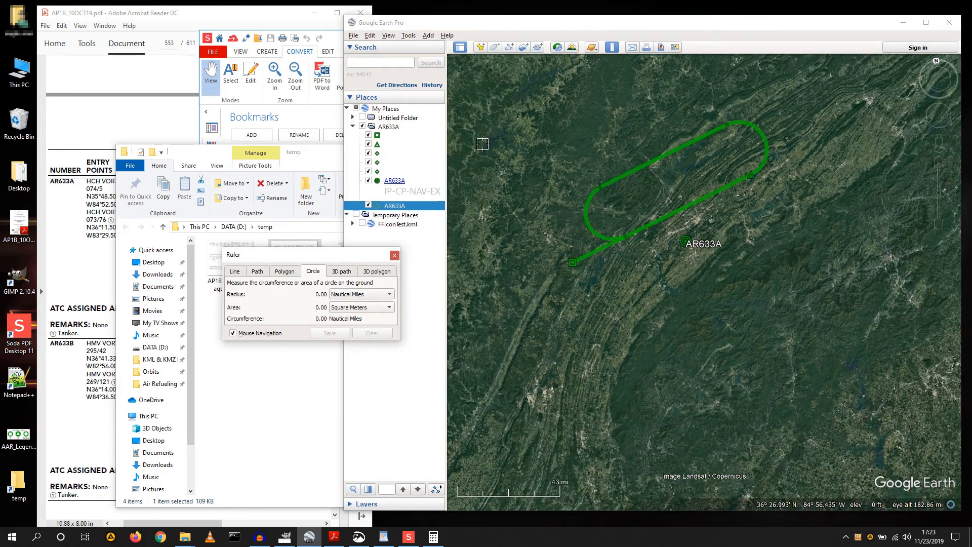
{"action": "left_click", "coordinate": [395, 256]}
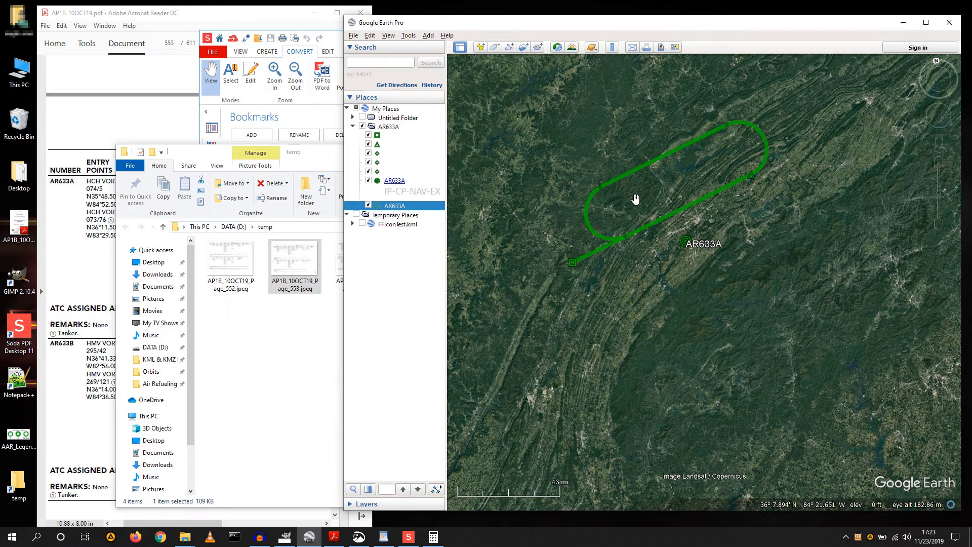
{"action": "left_click_drag", "start_coordinate": [636, 199], "coordinate": [643, 234]}
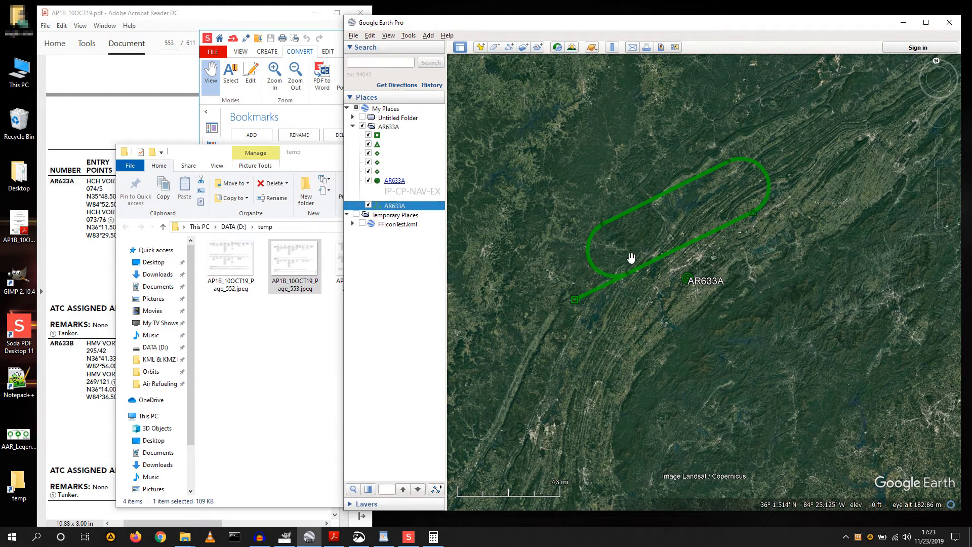
Step: Review the AR633A placemark's description, highlighting its route text, and close the balloon
{"action": "left_click", "coordinate": [688, 281]}
{"action": "left_click_drag", "start_coordinate": [576, 205], "coordinate": [791, 223]}
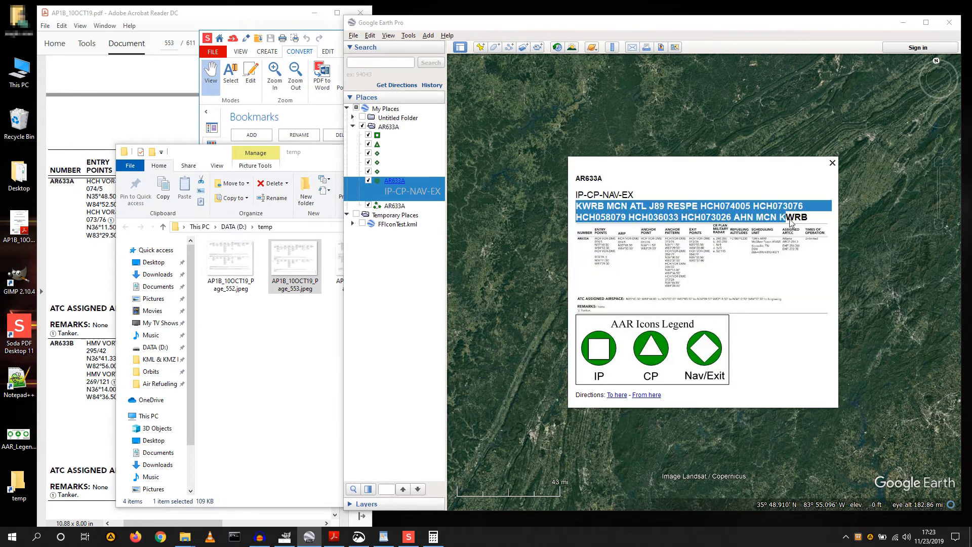
{"action": "left_click", "coordinate": [832, 164]}
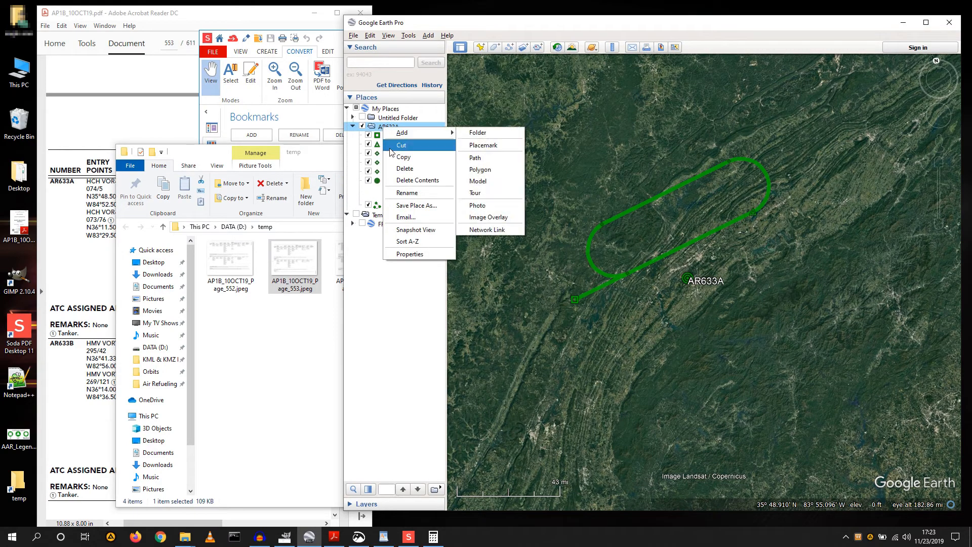
Step: Save the AR633A folder to the Desktop as AR633A.kmz and minimize the PDF reader covering the desktop files
{"action": "left_click", "coordinate": [416, 205]}
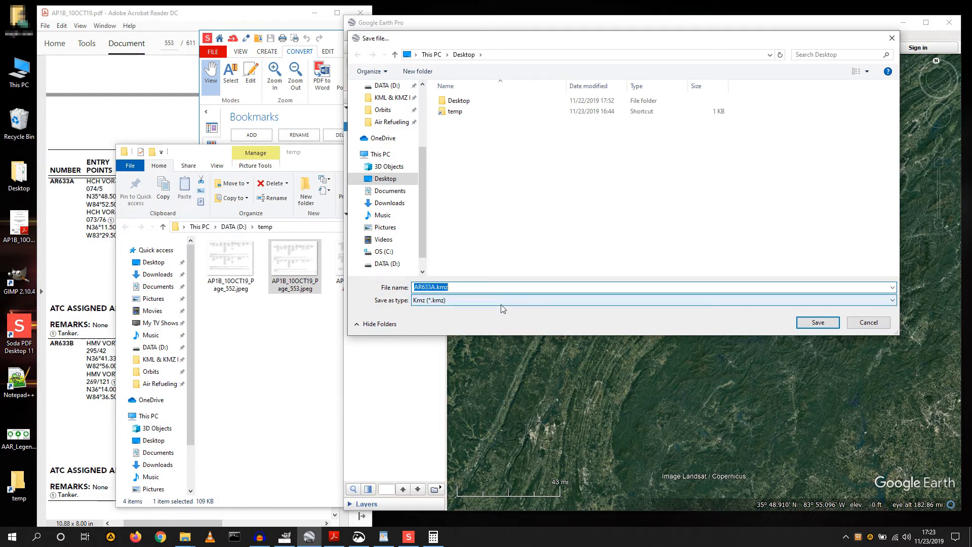
{"action": "left_click", "coordinate": [812, 324]}
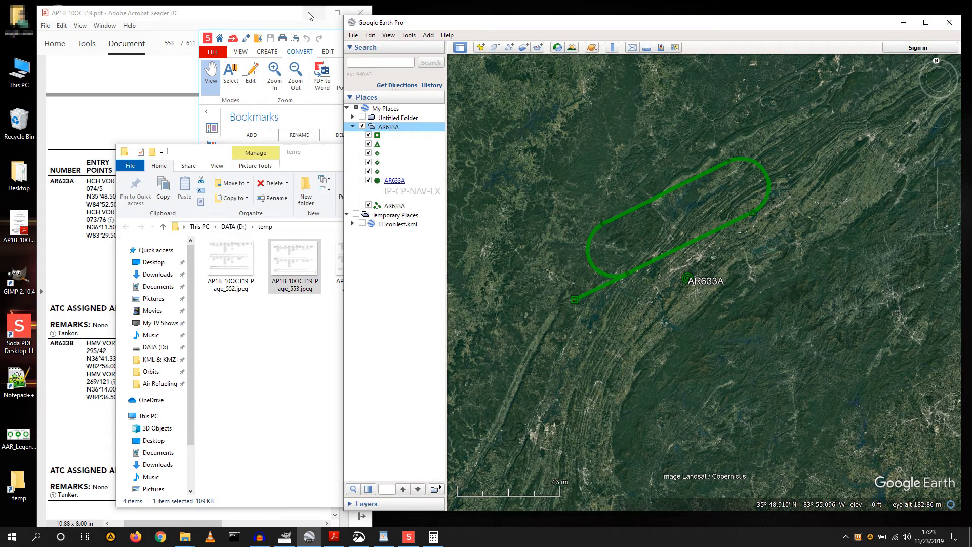
{"action": "left_click", "coordinate": [314, 14]}
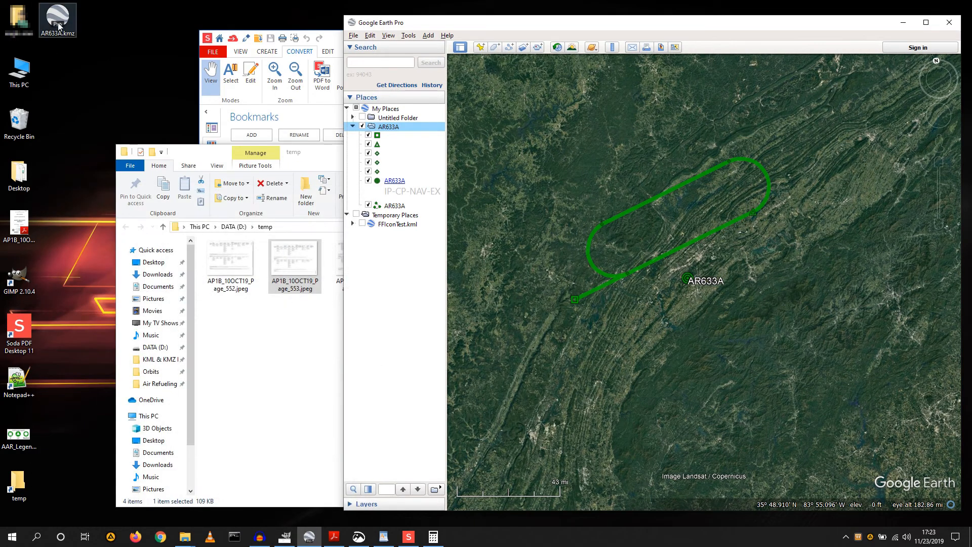
Step: Open AR633A.kmz as a 7-Zip archive, extract doc.kml to the desktop, and open the archive's files folder
{"action": "right_click", "coordinate": [60, 26]}
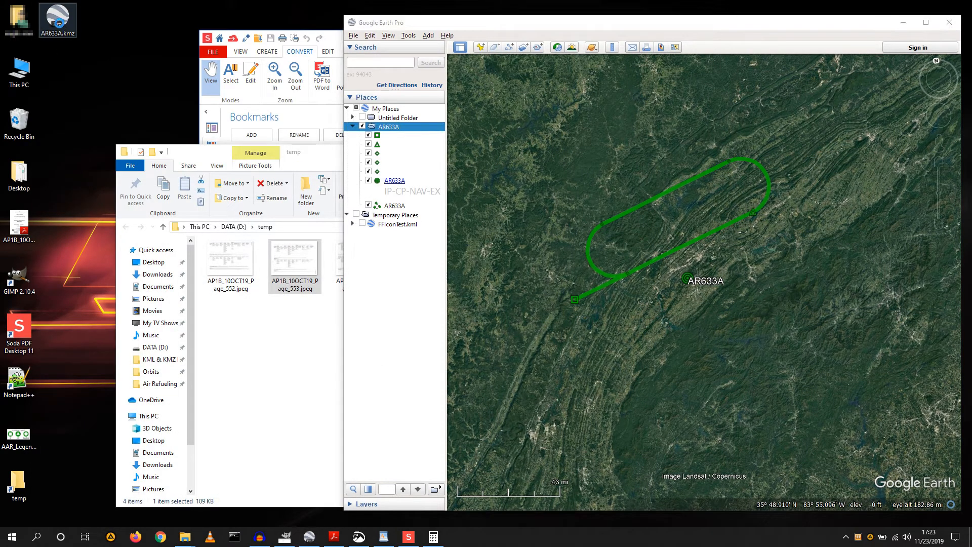
{"action": "mouse_move", "coordinate": [133, 44]}
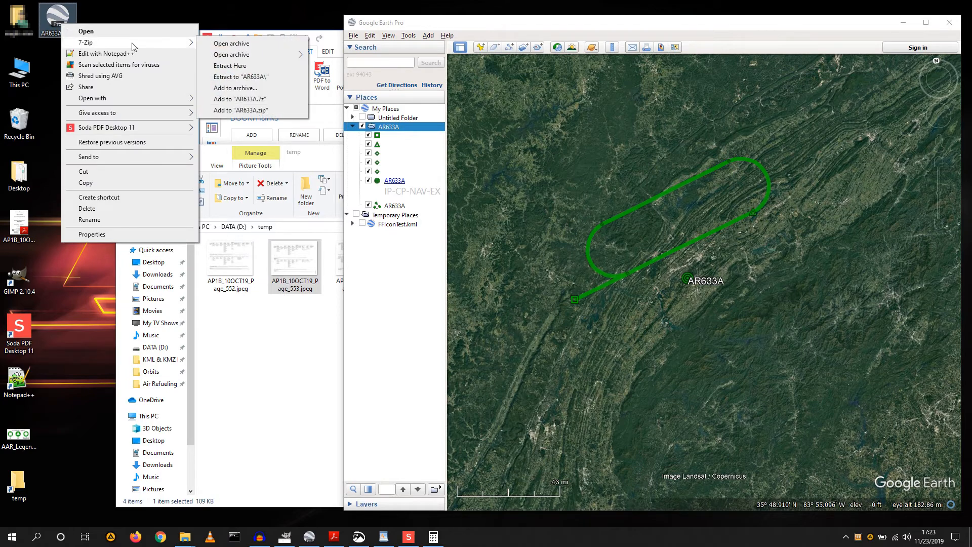
{"action": "left_click", "coordinate": [231, 43]}
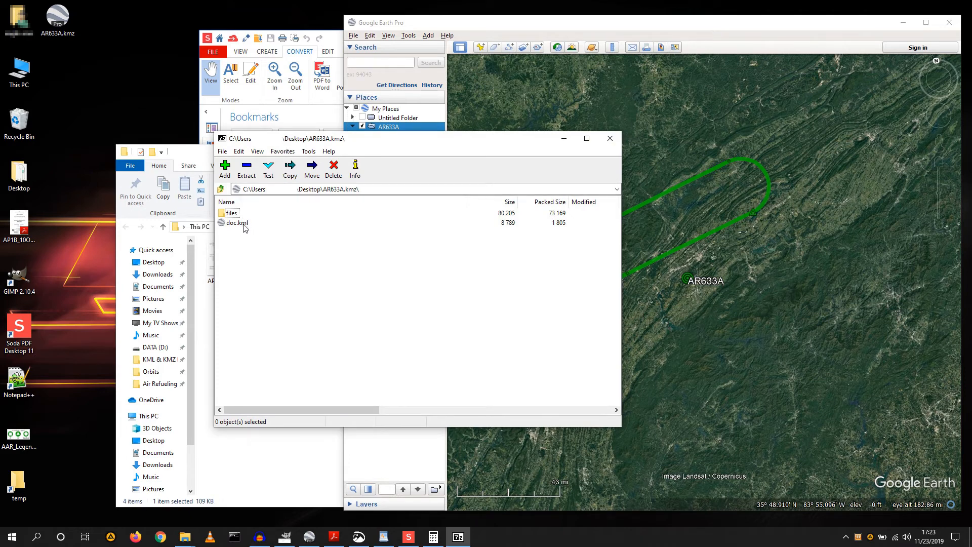
{"action": "mouse_move", "coordinate": [242, 224]}
{"action": "left_mouse_down"}
{"action": "mouse_move", "coordinate": [177, 192]}
{"action": "mouse_move", "coordinate": [135, 130]}
{"action": "mouse_move", "coordinate": [74, 72]}
{"action": "left_mouse_up"}
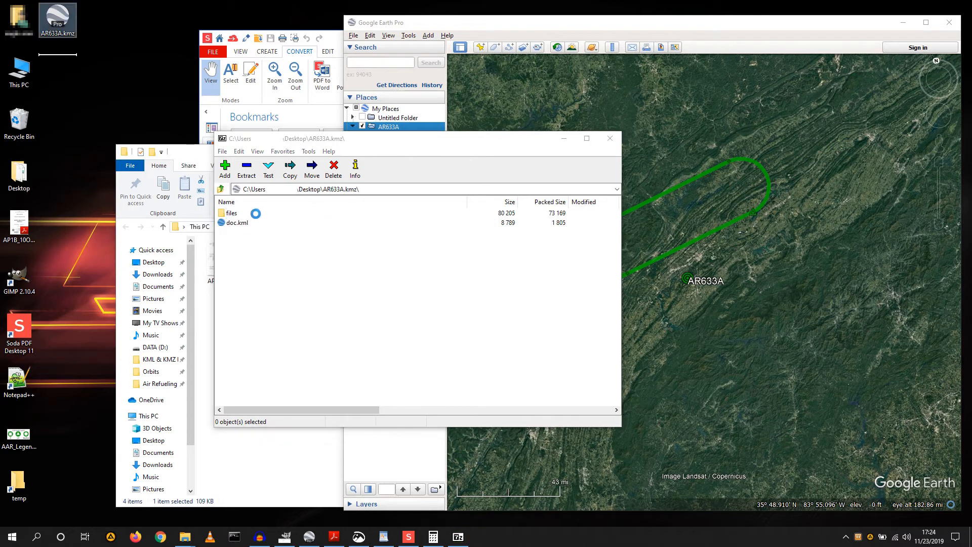
{"action": "double_click", "coordinate": [232, 214]}
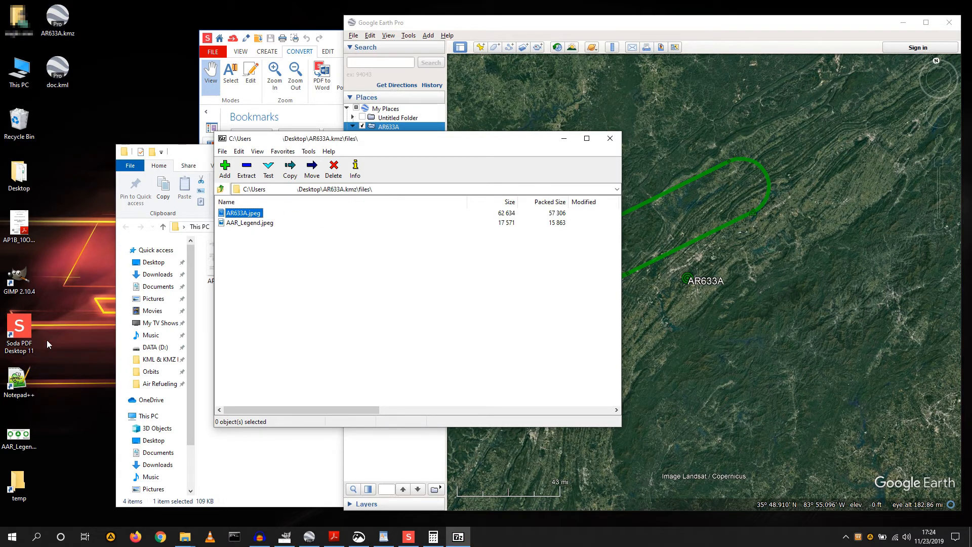
Step: Open doc.kml in Notepad++, examine its styles, the AR633A placemark description and the path coordinates, and close the editor
{"action": "double_click", "coordinate": [18, 380]}
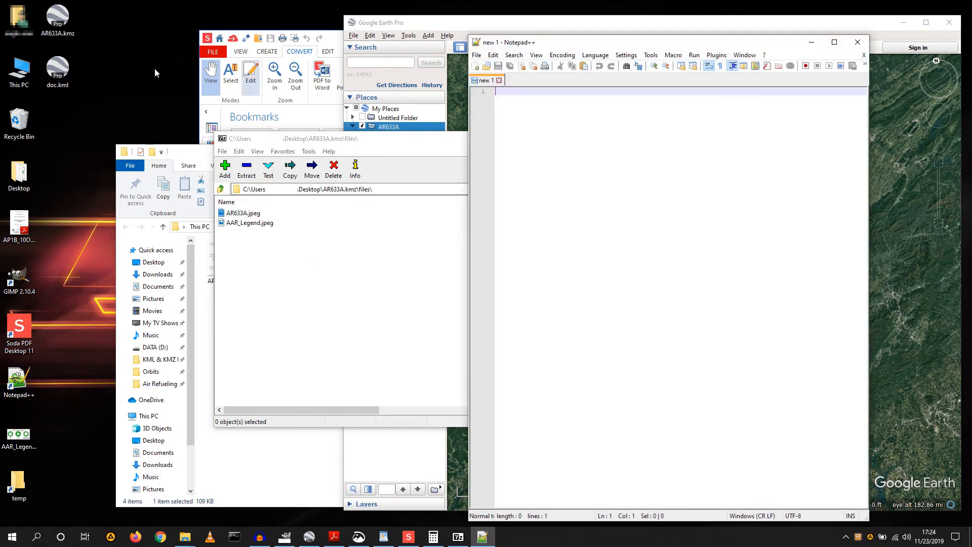
{"action": "left_click", "coordinate": [62, 78]}
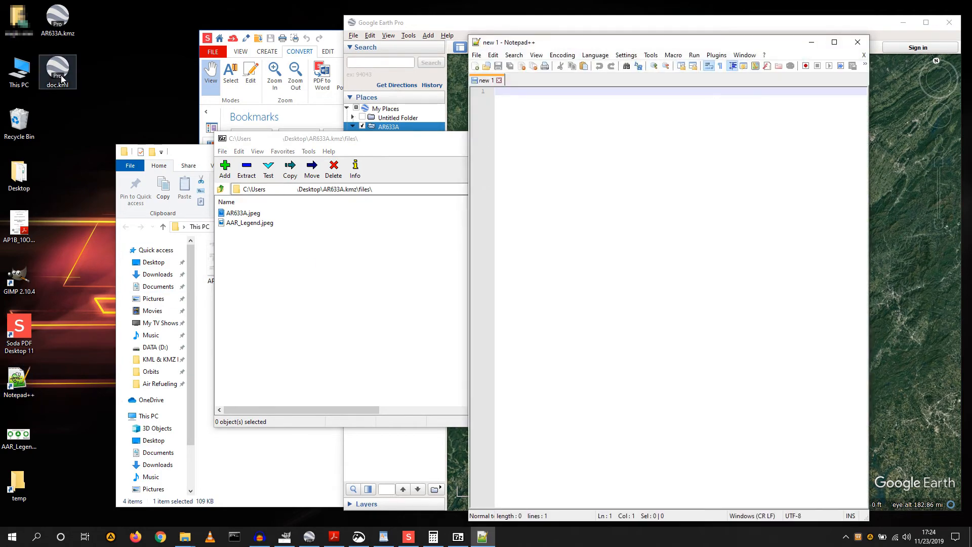
{"action": "left_click_drag", "start_coordinate": [53, 72], "coordinate": [555, 146]}
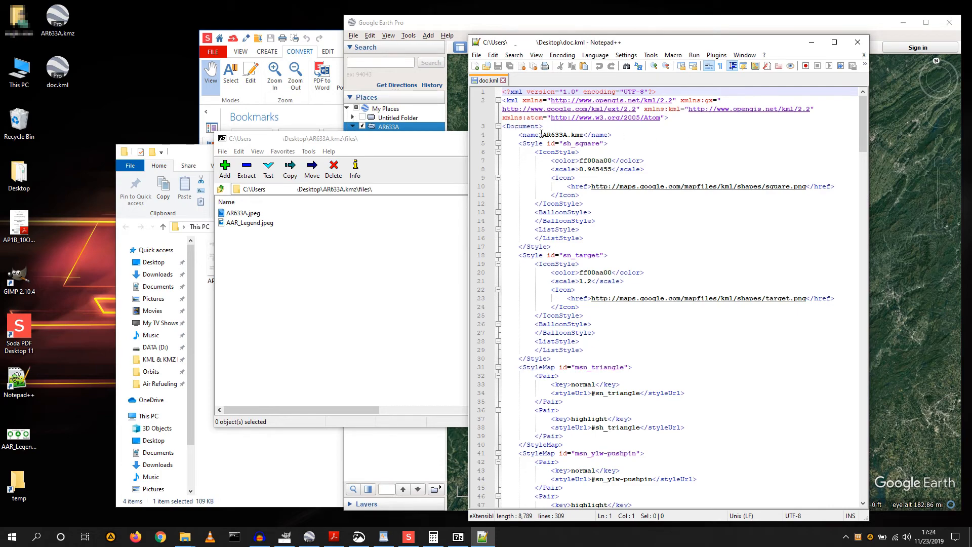
{"action": "scroll", "coordinate": [560, 291], "scroll_direction": "down", "scroll_amount": 20}
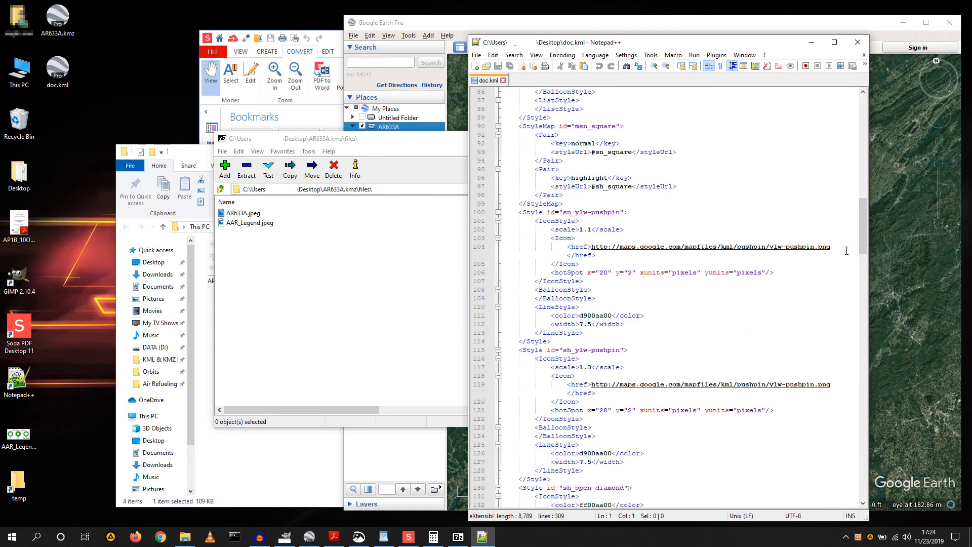
{"action": "left_click_drag", "start_coordinate": [862, 233], "coordinate": [870, 455]}
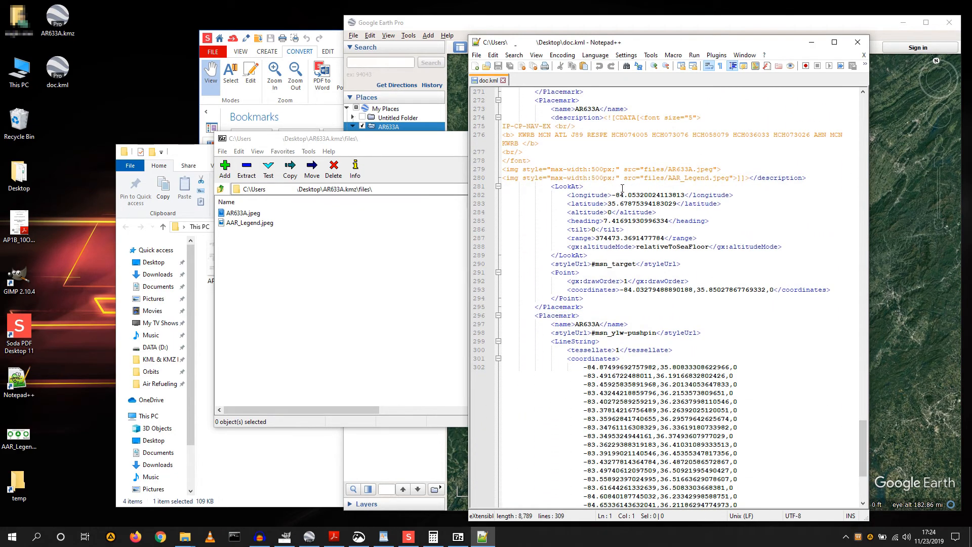
{"action": "left_click", "coordinate": [856, 43]}
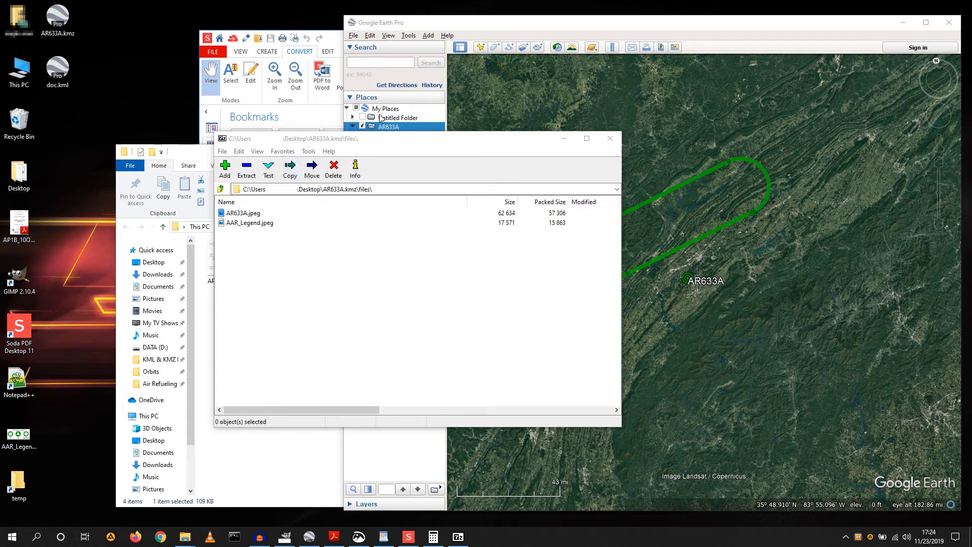
Step: Minimize the archive window, turn on FFIconTest.kml in Google Earth Pro, and bring its sample icons into view, leaving its list collapsed
{"action": "left_click", "coordinate": [565, 142]}
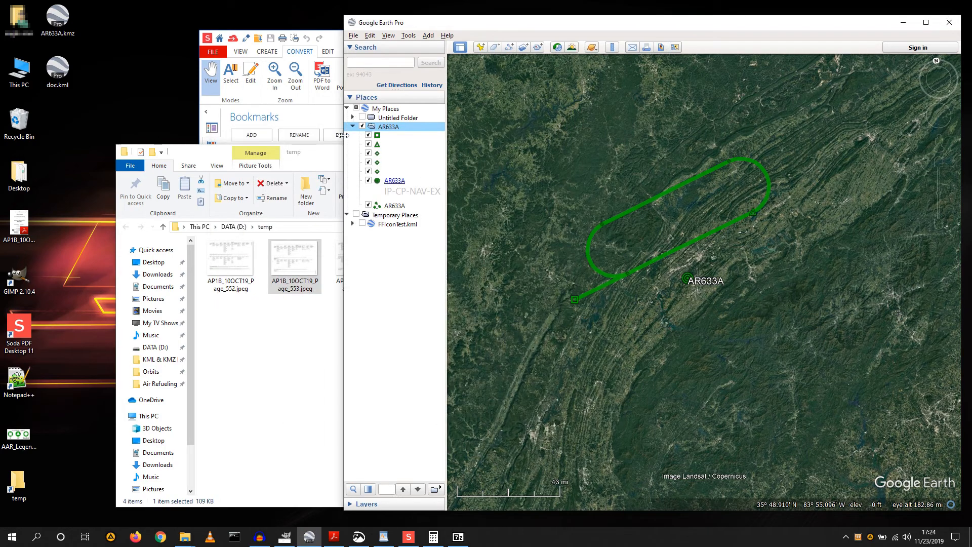
{"action": "left_click", "coordinate": [363, 224]}
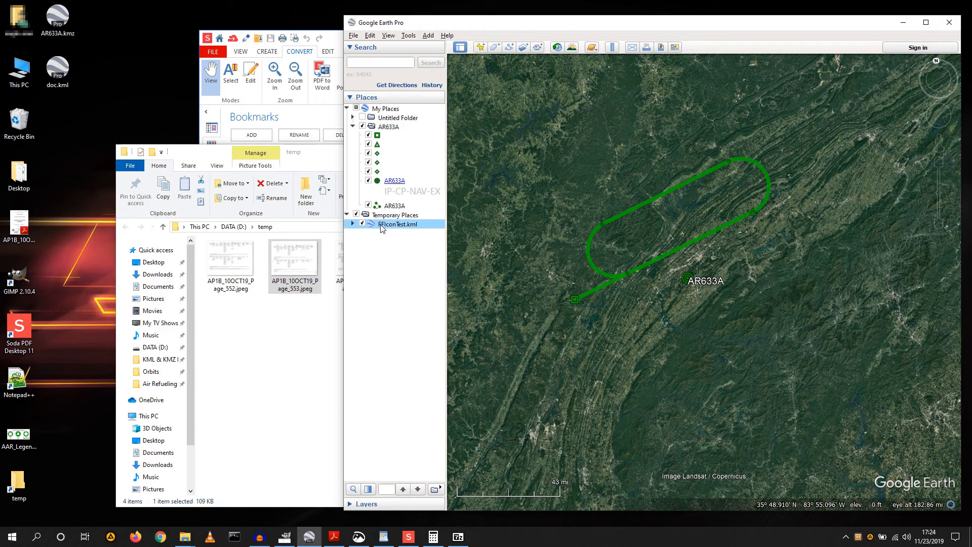
{"action": "left_click", "coordinate": [353, 224]}
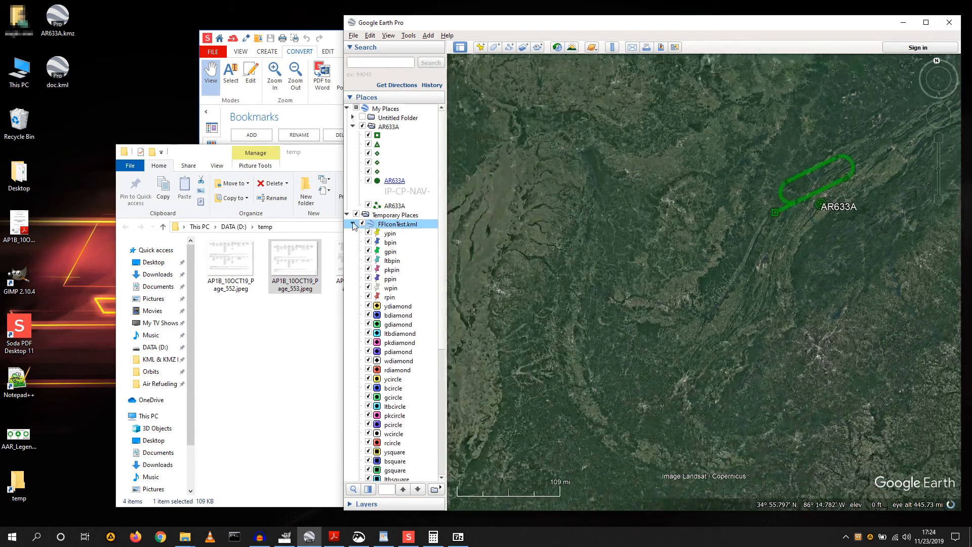
{"action": "left_click", "coordinate": [353, 224]}
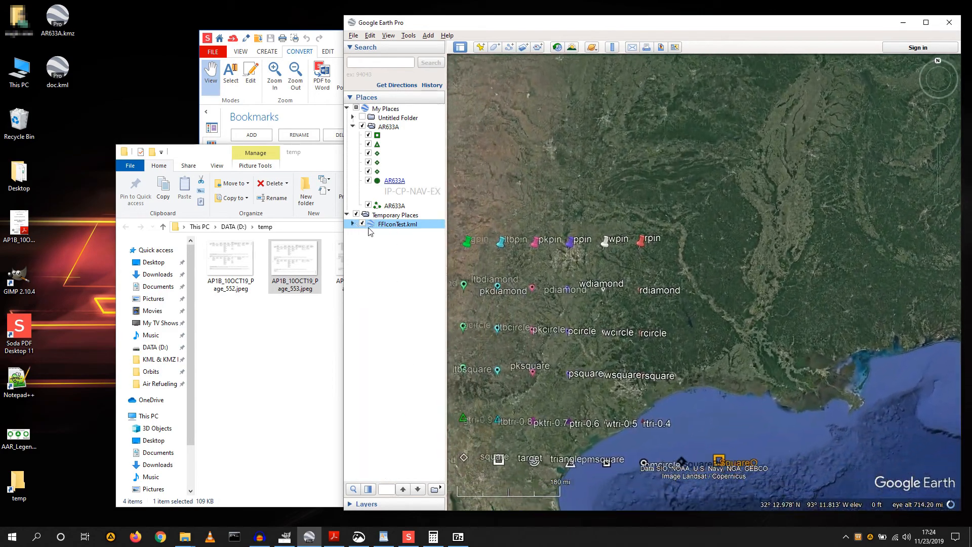